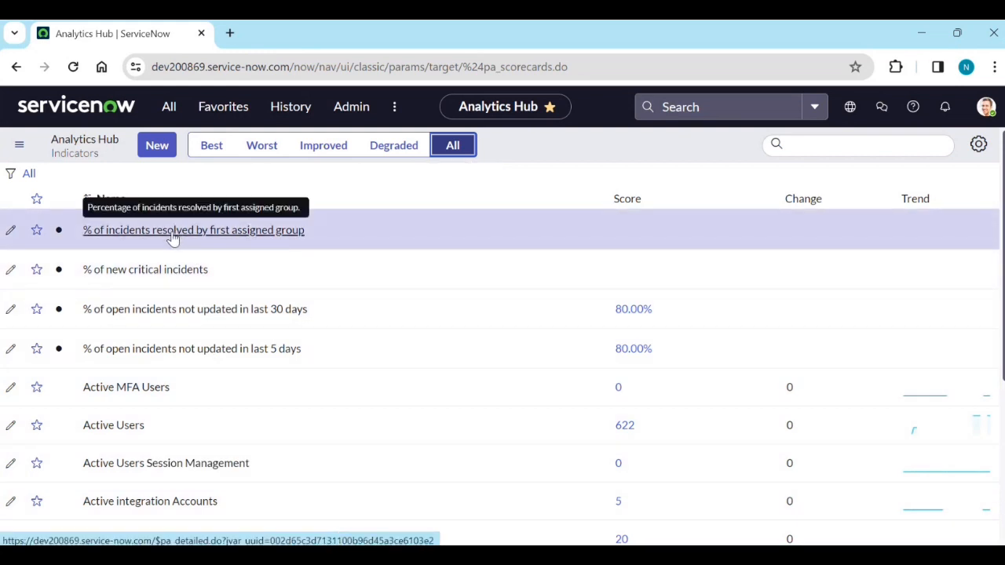
View the details of the indicators for first-group resolutions, new critical incidents and open incidents not updated in 5 days, returning to the list each time.
click(173, 230)
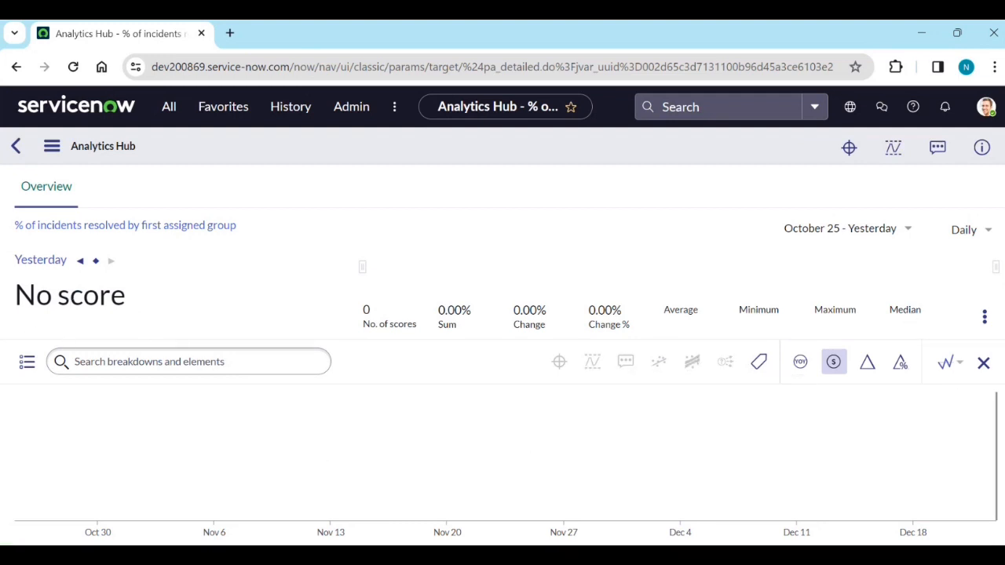
click(17, 145)
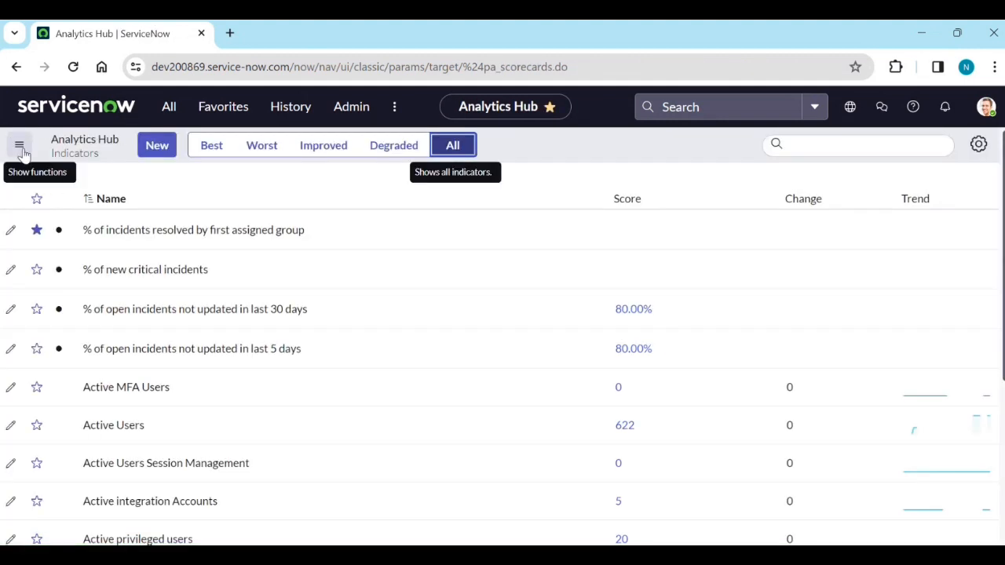
click(143, 271)
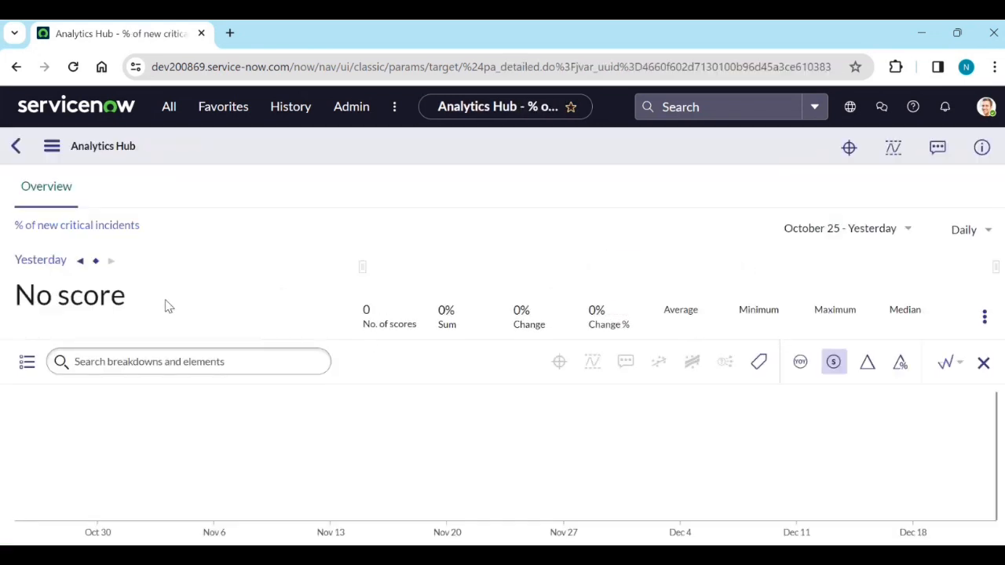
click(19, 147)
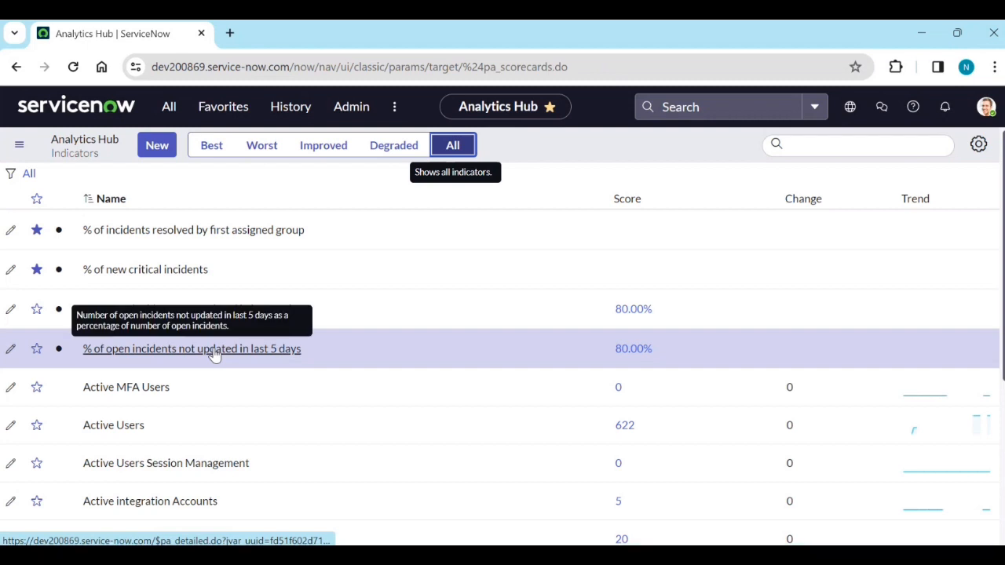
click(212, 355)
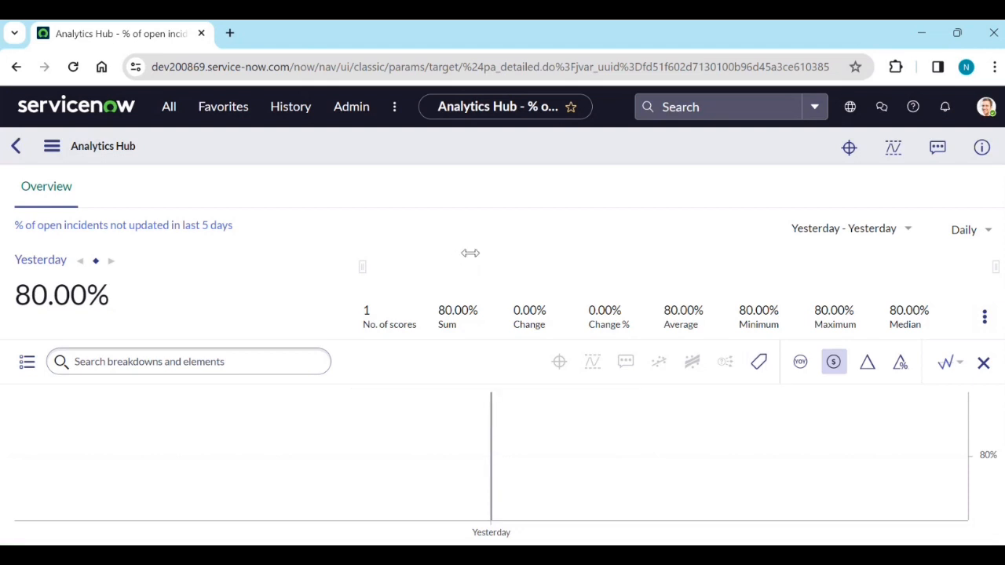
click(16, 149)
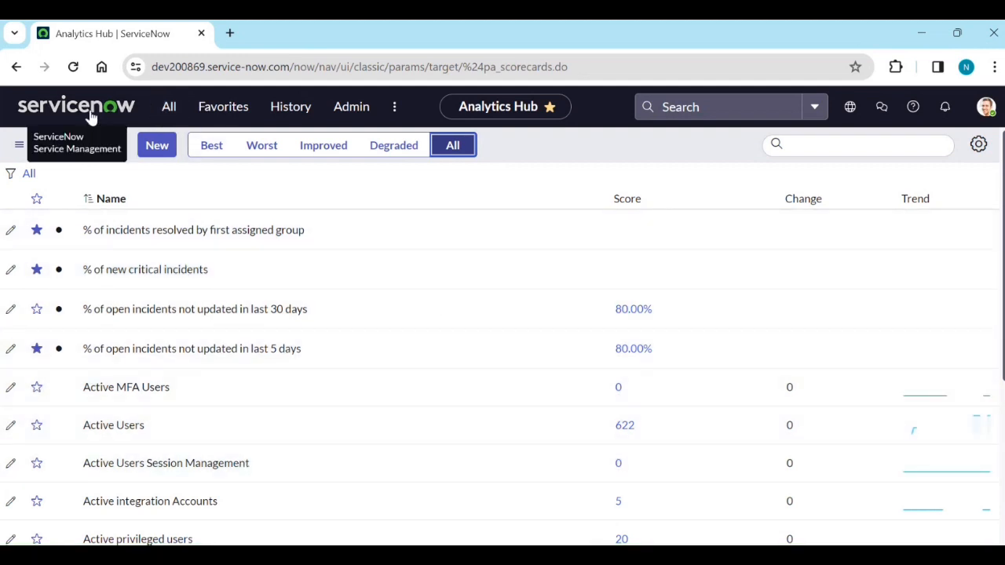
Go to the Performance Analytics Dashboards page and open the Incident Overview dashboard.
click(170, 108)
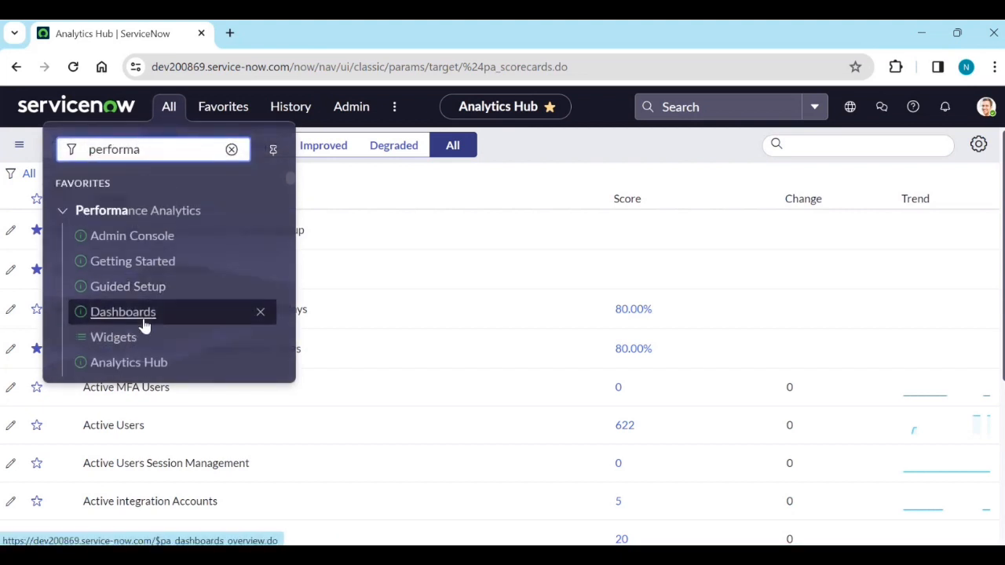
click(144, 316)
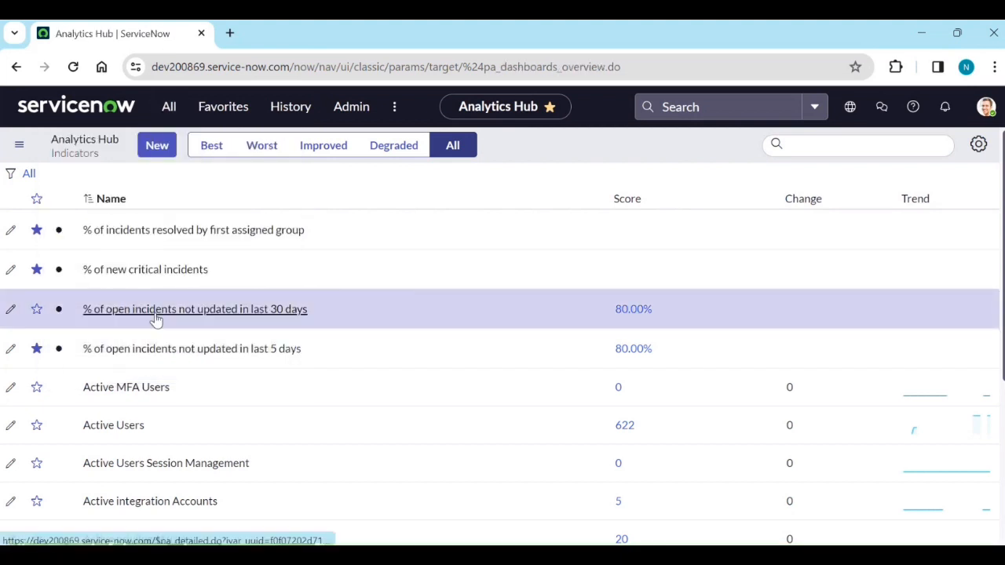
click(157, 312)
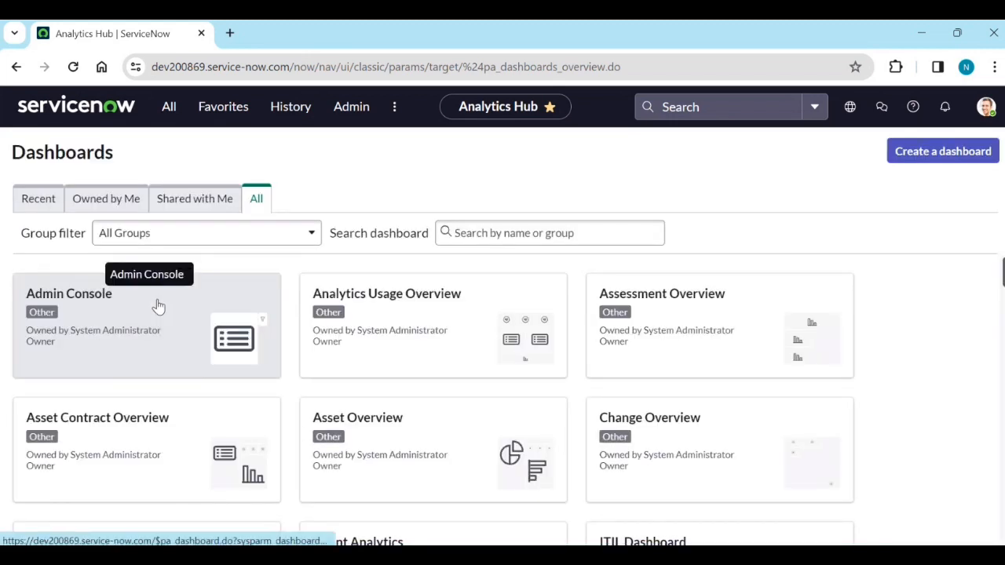
click(498, 231)
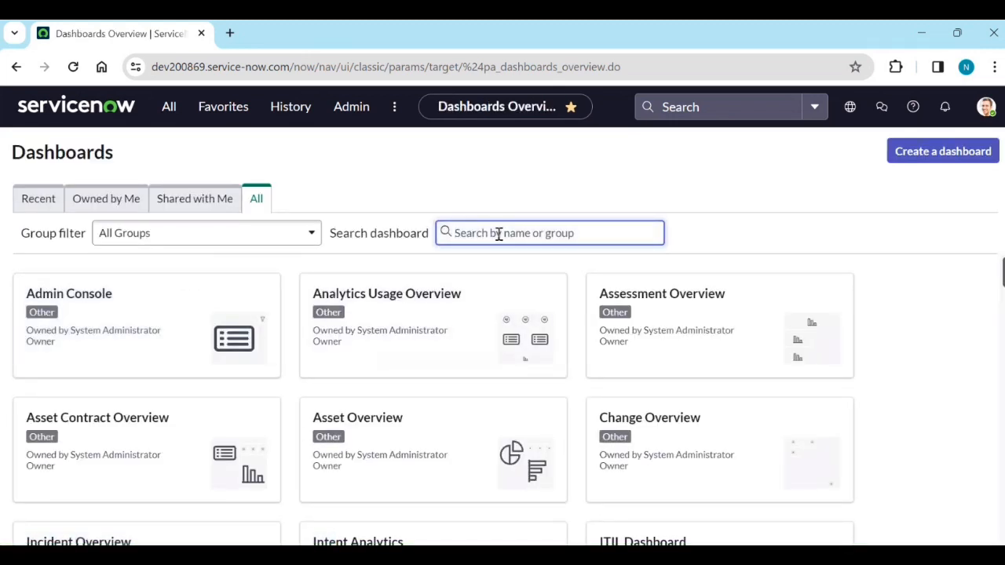
scroll(123, 428, down, 2)
click(77, 399)
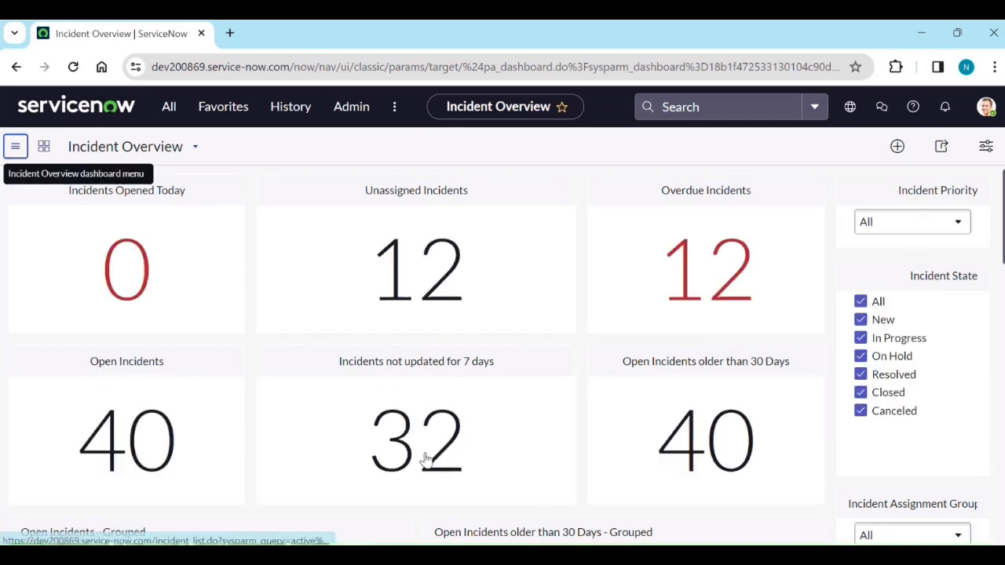
View the records behind the Open Incidents score, return to the dashboard and review its remaining charts down to Incidents per week.
click(157, 456)
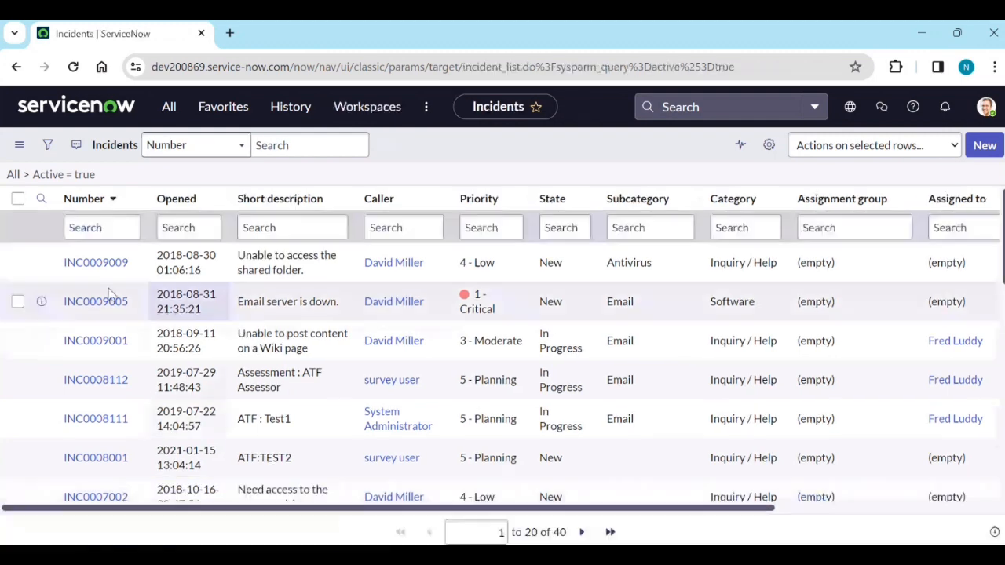
click(17, 66)
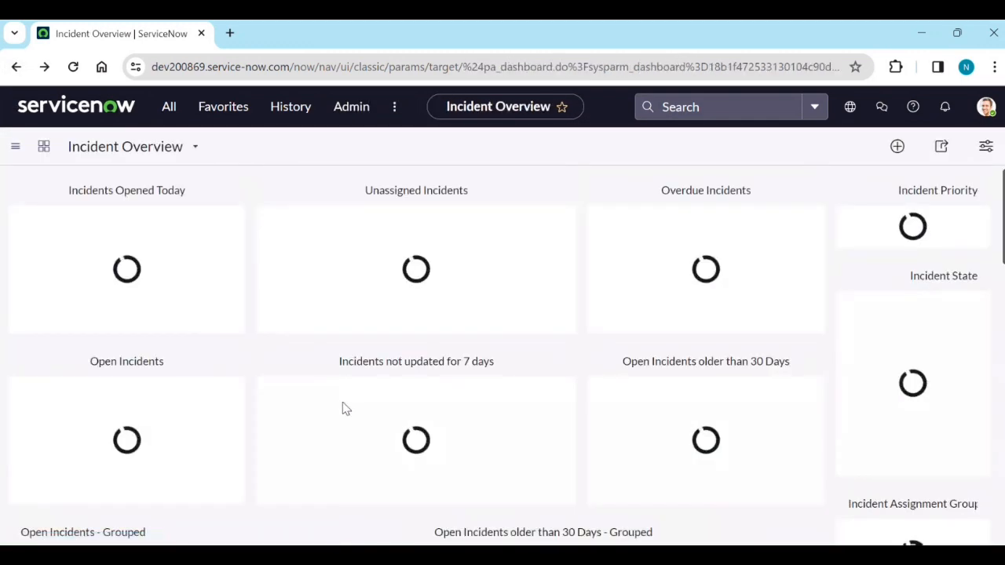
scroll(347, 410, down, 2)
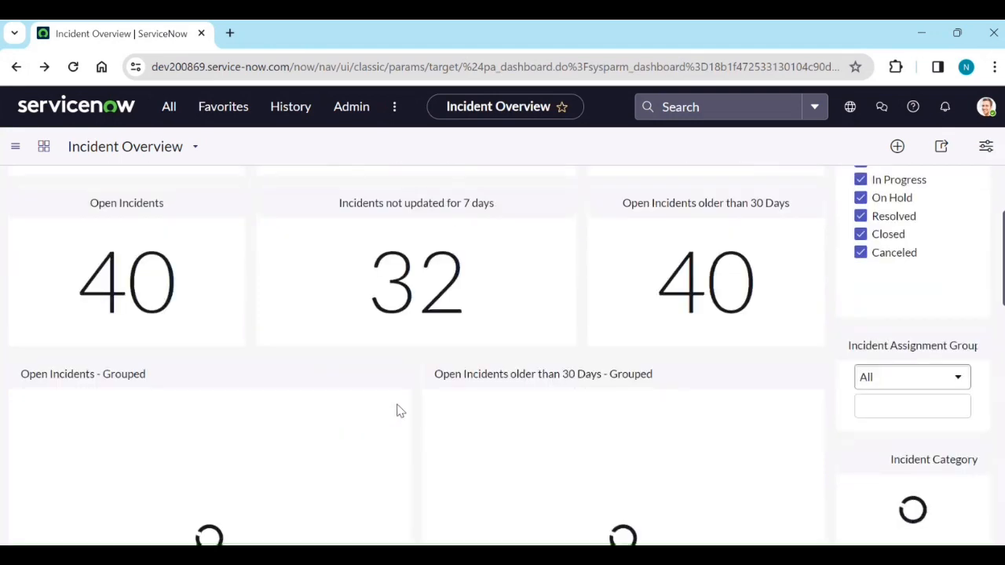
scroll(400, 412, down, 2)
scroll(400, 424, down, 3)
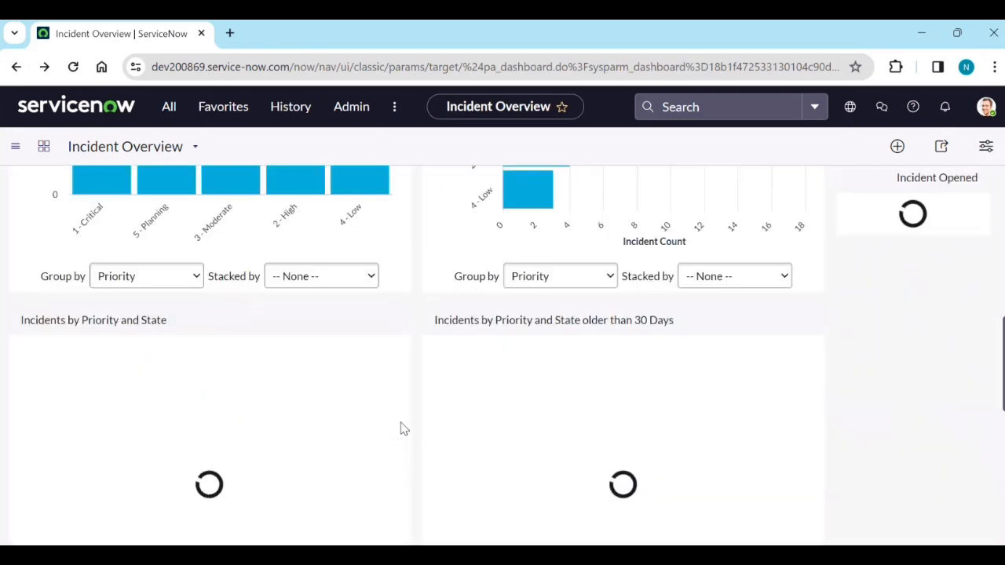
scroll(401, 428, down, 2)
scroll(402, 434, down, 3)
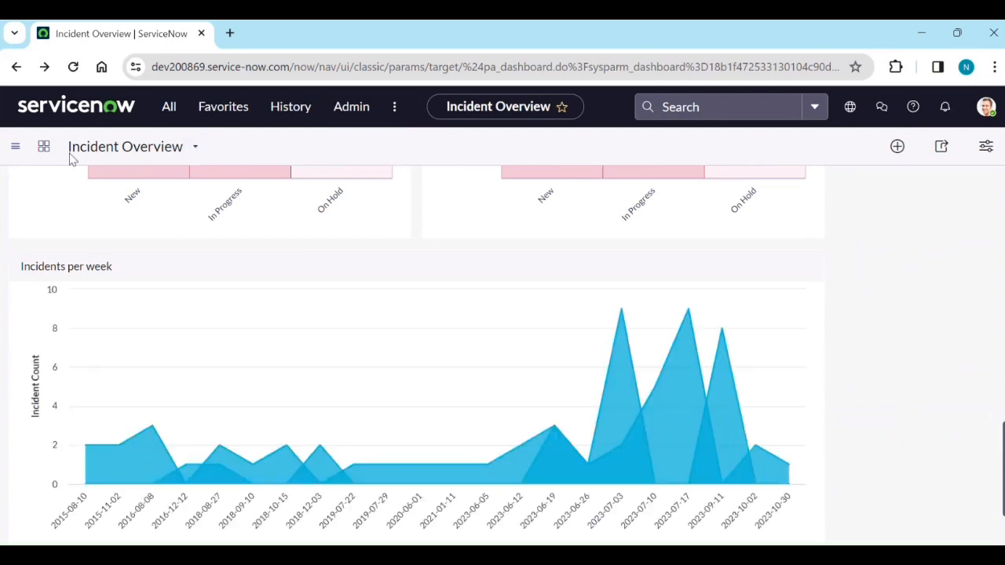
Return to the Dashboards page, search all dashboards for "incident" and open the Incident Management dashboard.
click(175, 108)
click(131, 318)
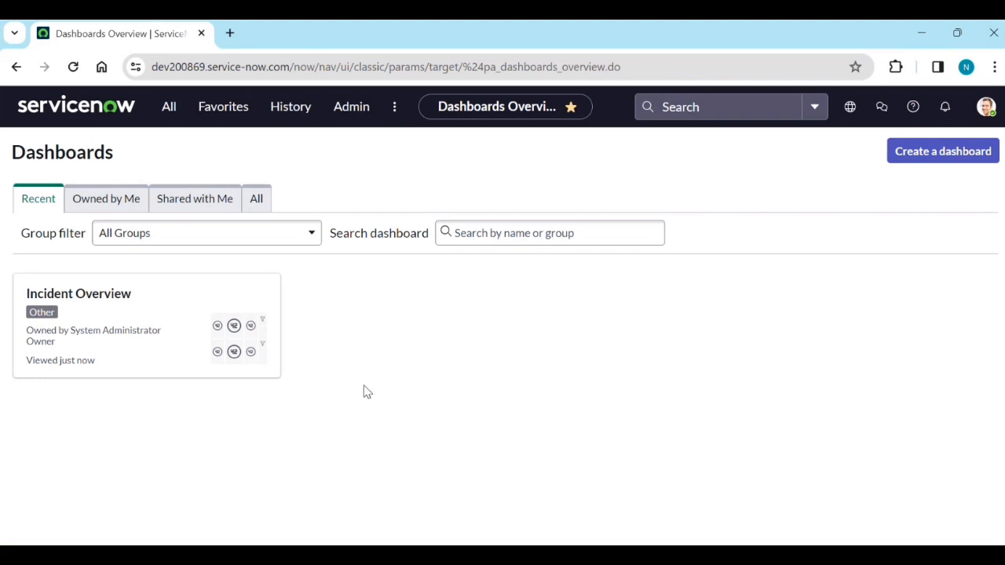
click(256, 198)
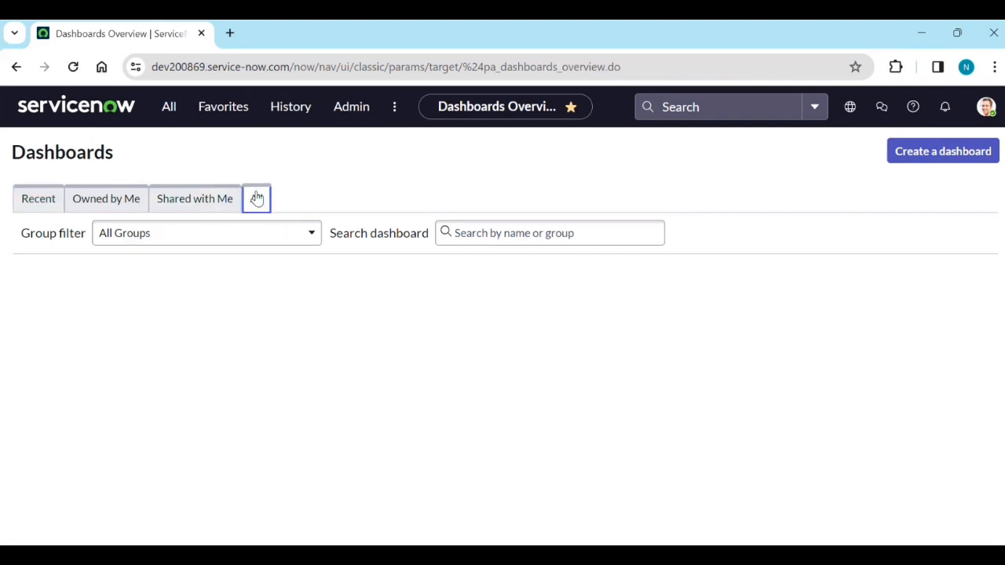
click(496, 232)
text(incident)
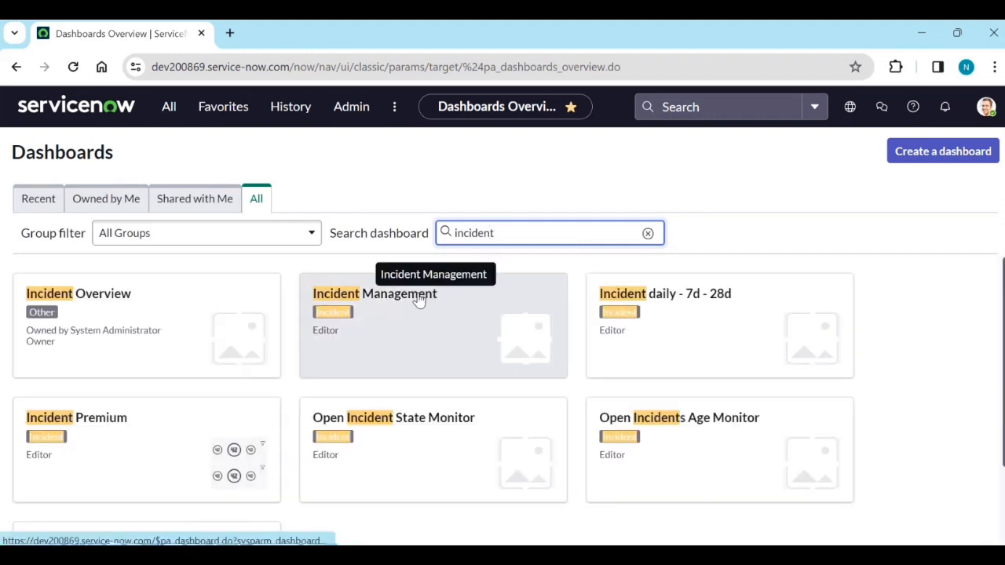
scroll(430, 350, down, 1)
scroll(432, 352, up, 1)
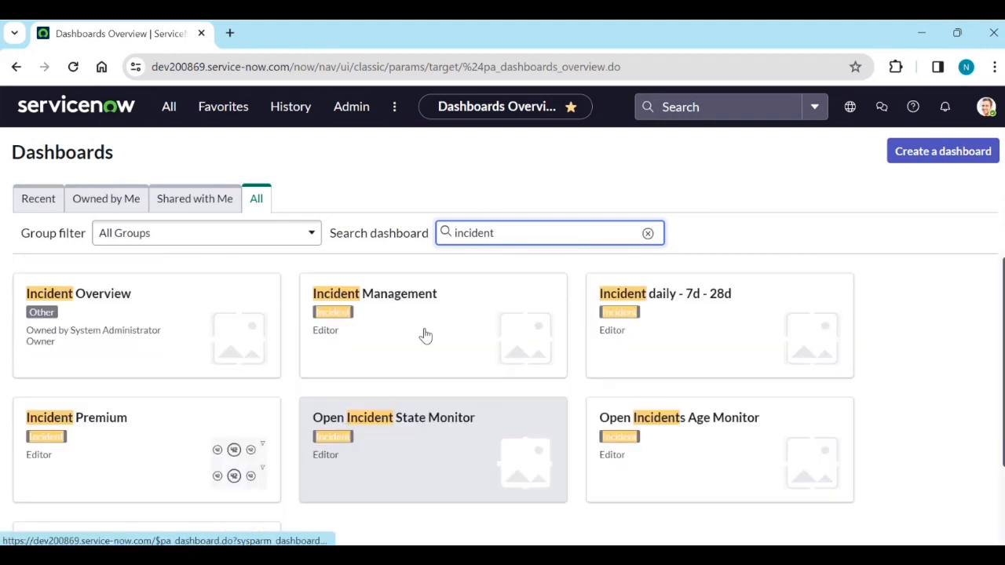
click(388, 302)
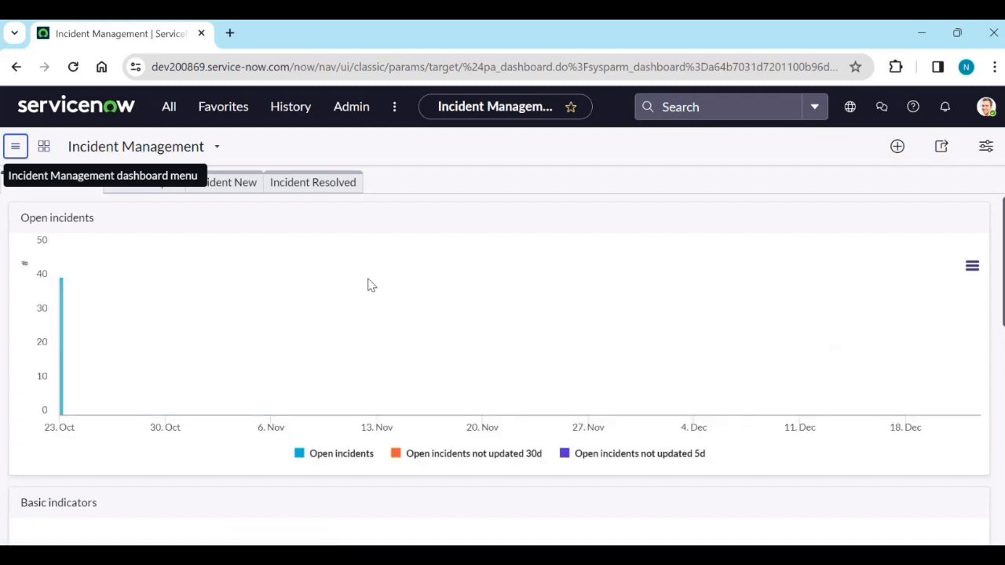
Review the Incident Overview widgets on this dashboard and open the Open incidents chart's November 10 point in Analytics Hub.
scroll(382, 352, down, 4)
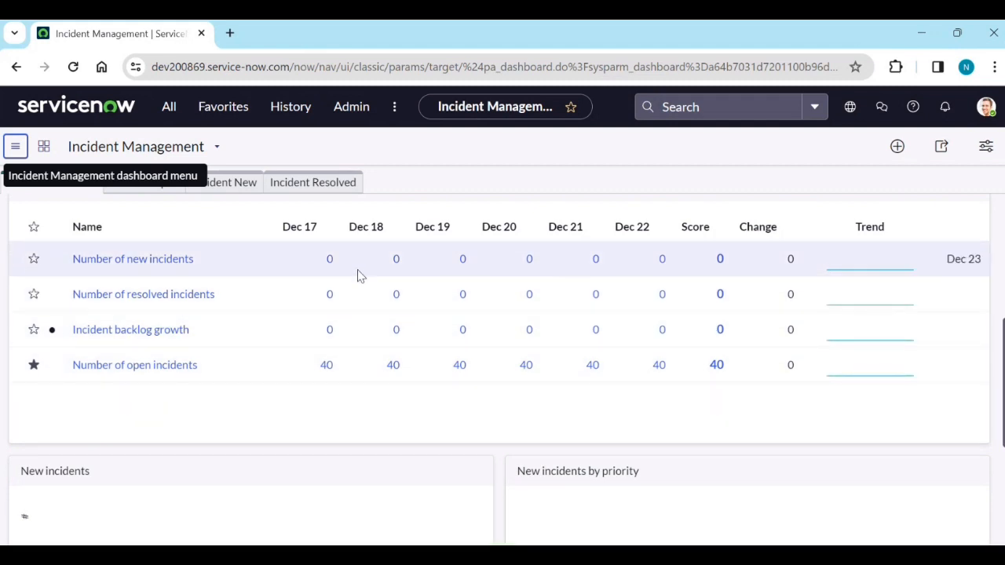
scroll(306, 300, up, 4)
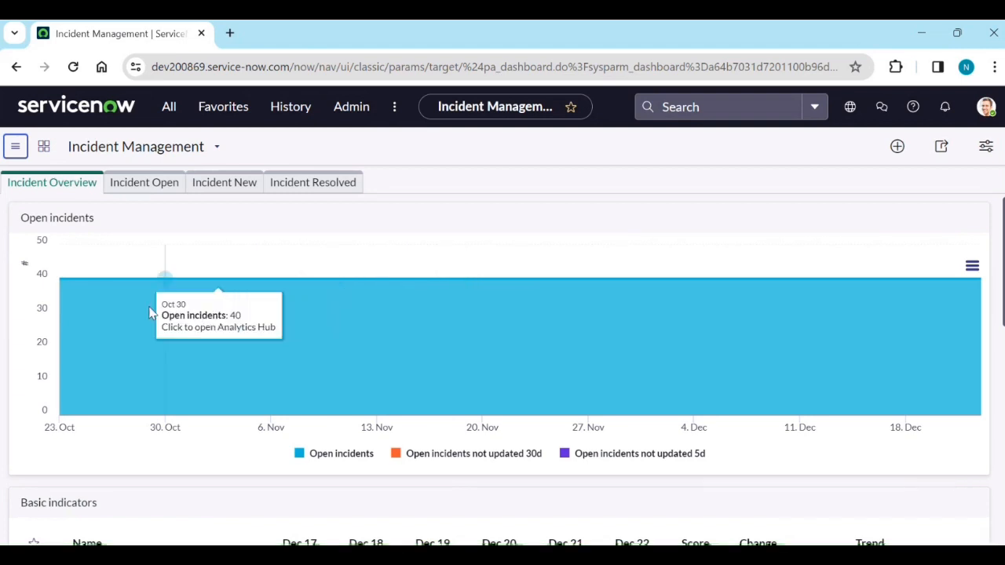
click(338, 284)
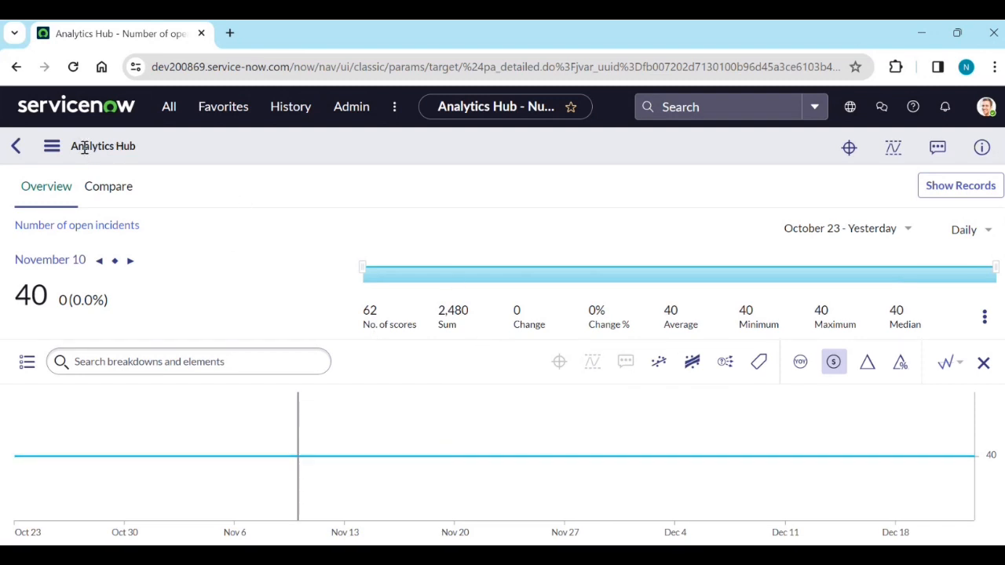
Open the Performance Analytics Automated Indicators list and filter the names by "*incident".
click(178, 110)
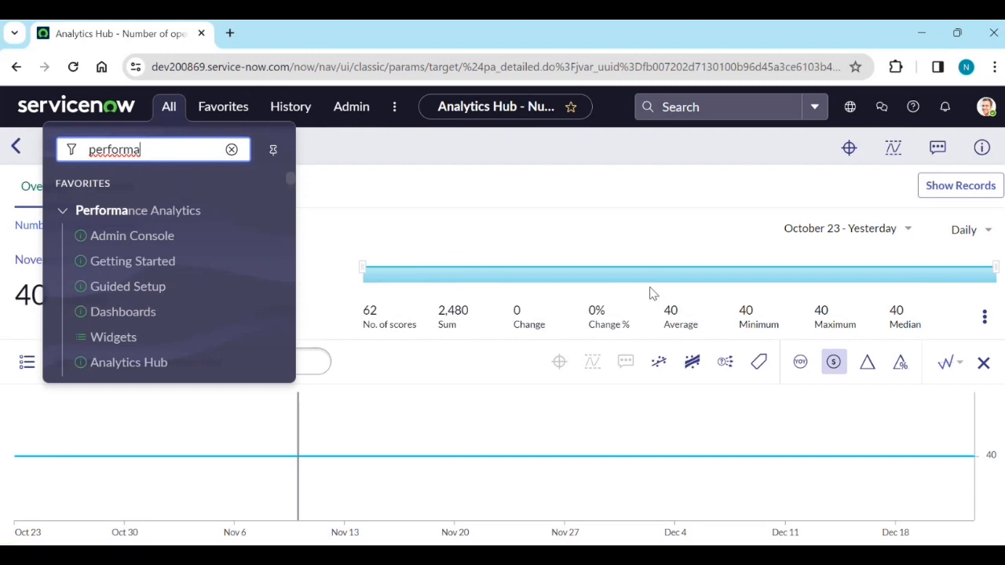
scroll(197, 285, down, 2)
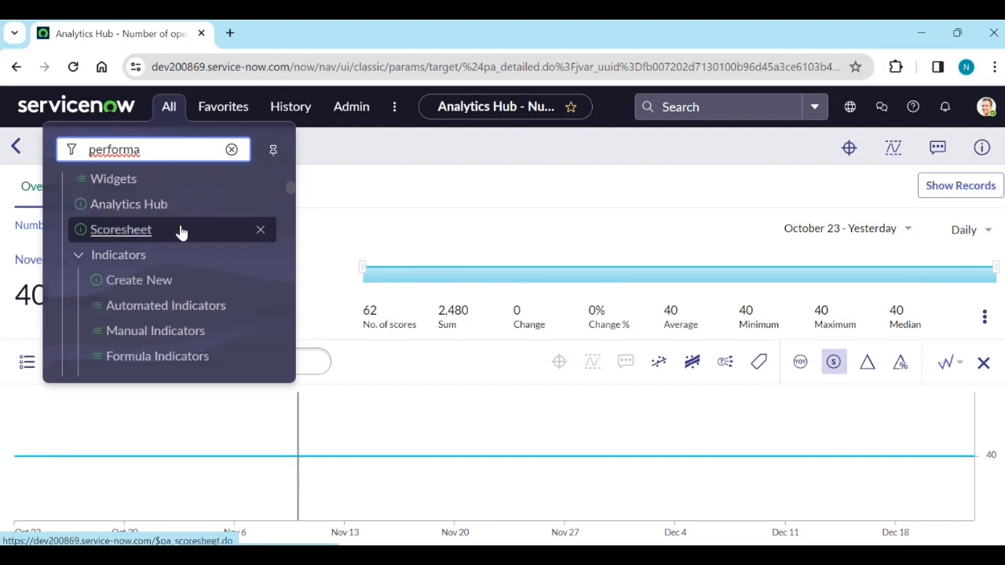
click(190, 306)
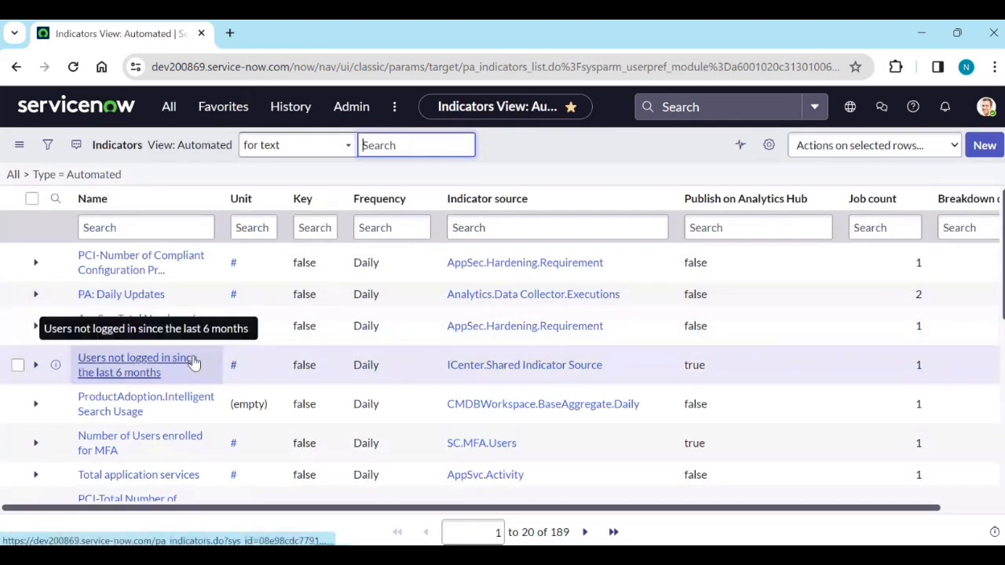
click(122, 228)
text(*incident)
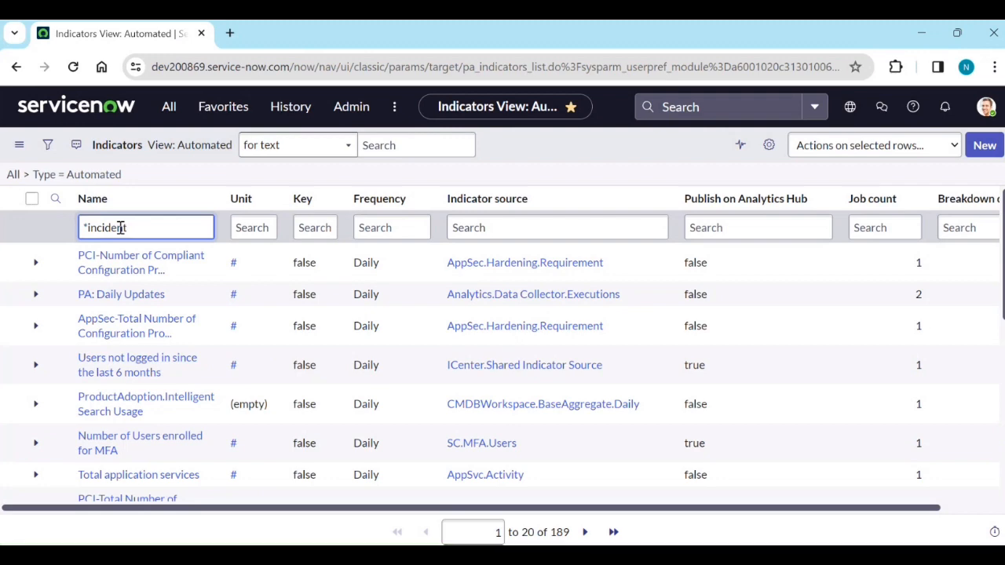
key(Return)
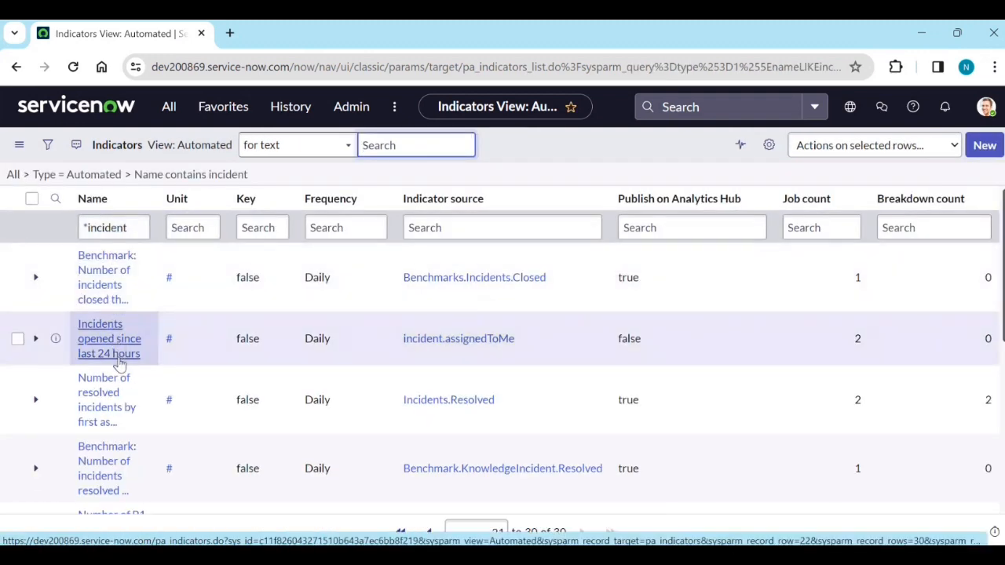
Open the "Incidents opened since last 24 hours" indicator, review its settings and jobs, and show it in Analytics Hub.
click(119, 361)
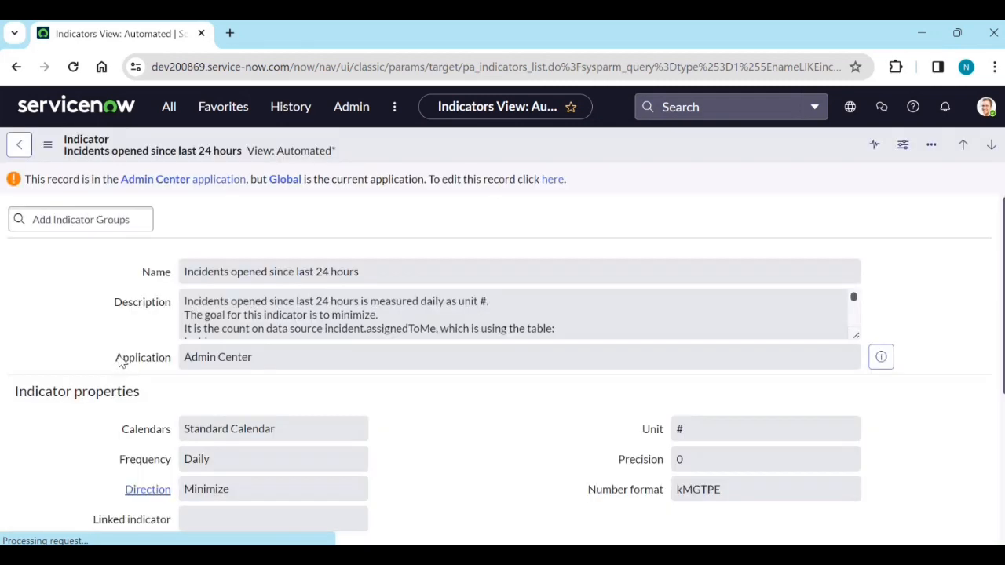
scroll(118, 365, down, 3)
scroll(119, 374, down, 4)
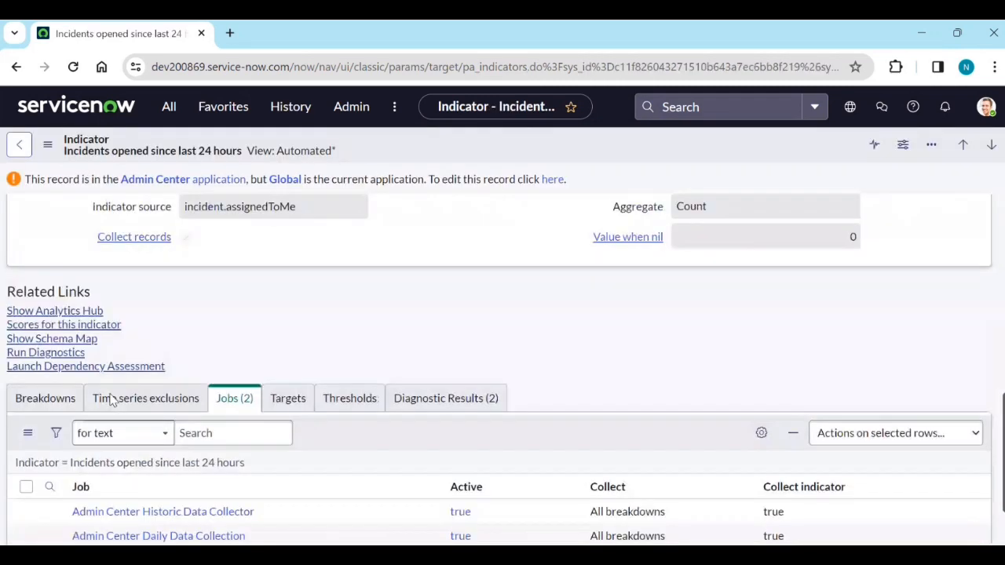
click(56, 312)
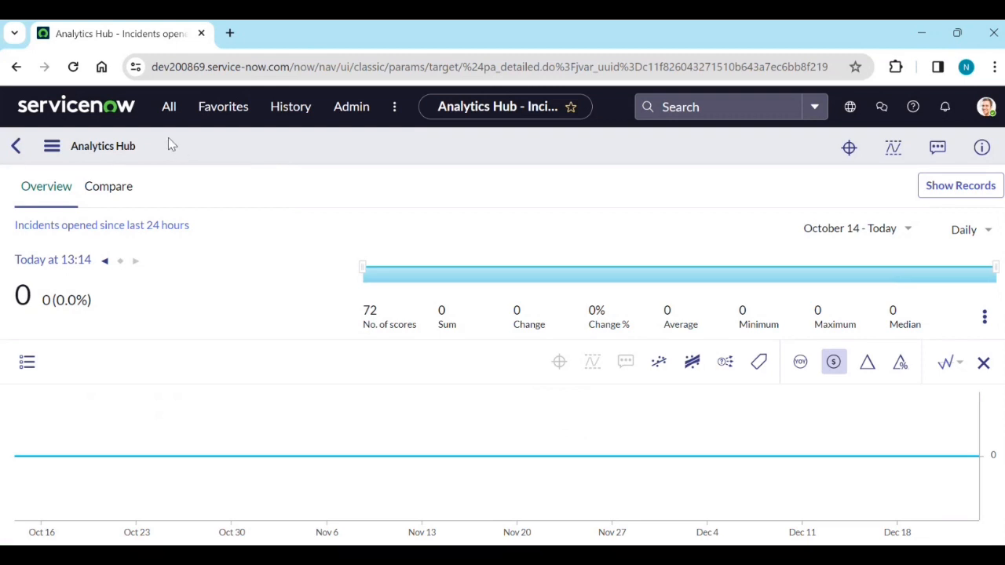
Return to the Analytics Hub indicator list and filter it to the Best indicators.
click(167, 114)
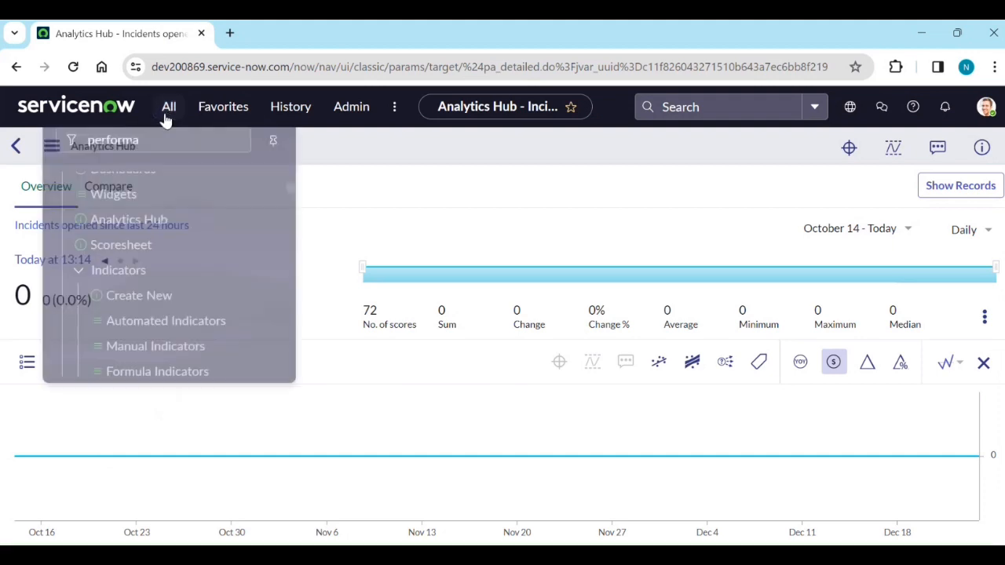
click(136, 208)
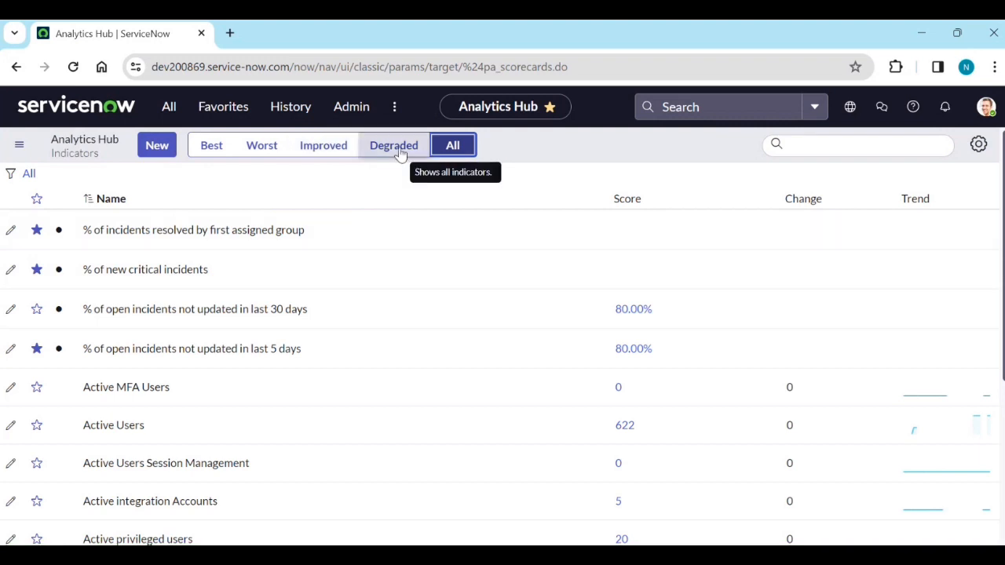
click(212, 146)
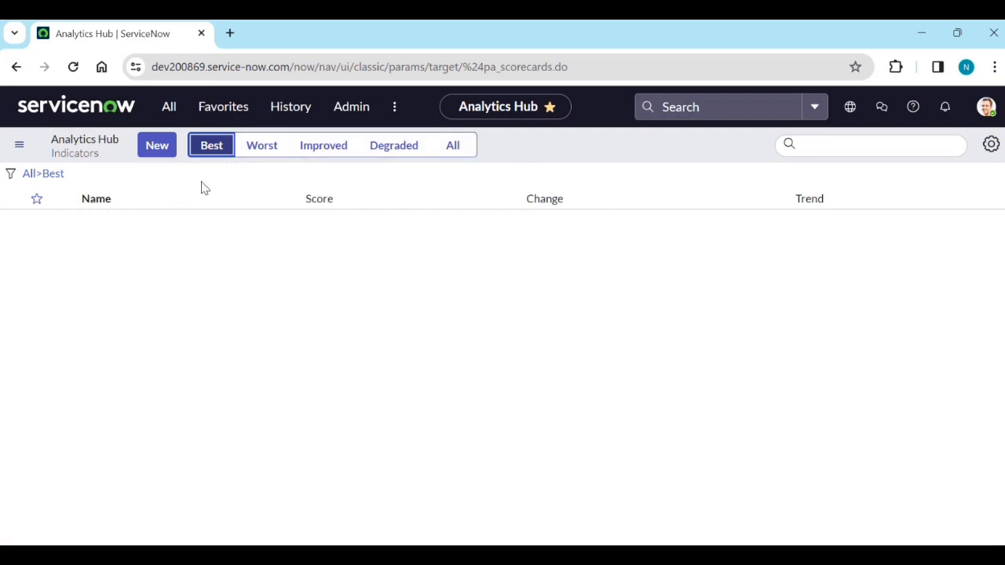
Compare the indicators listed under All, Worst, Improved and Degraded, and return to the All view.
click(454, 150)
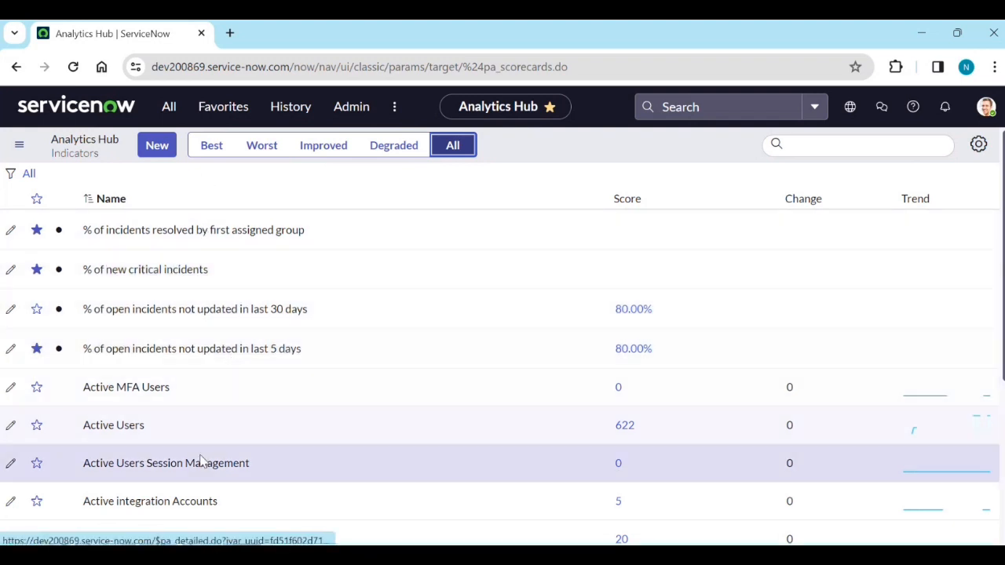
click(258, 147)
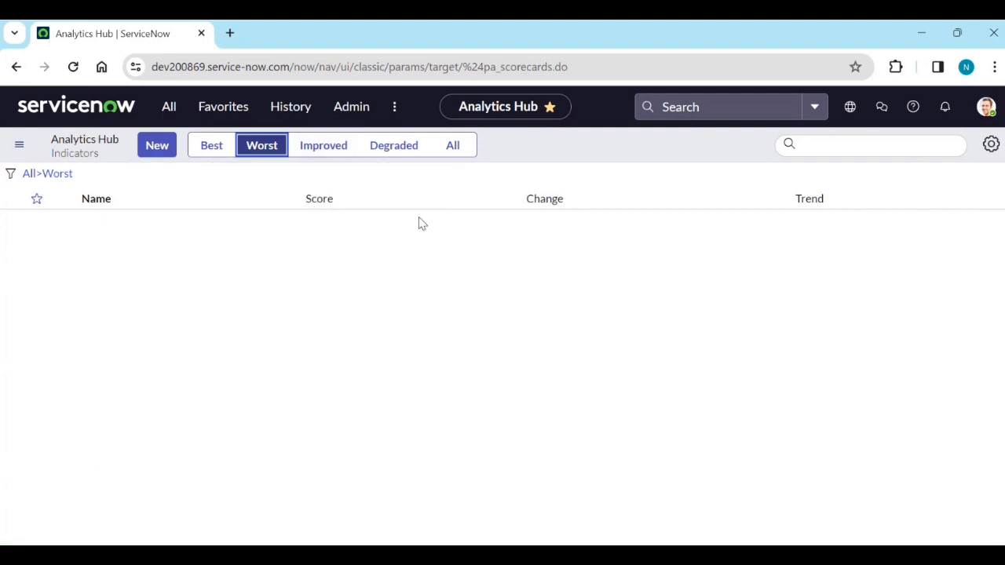
click(340, 151)
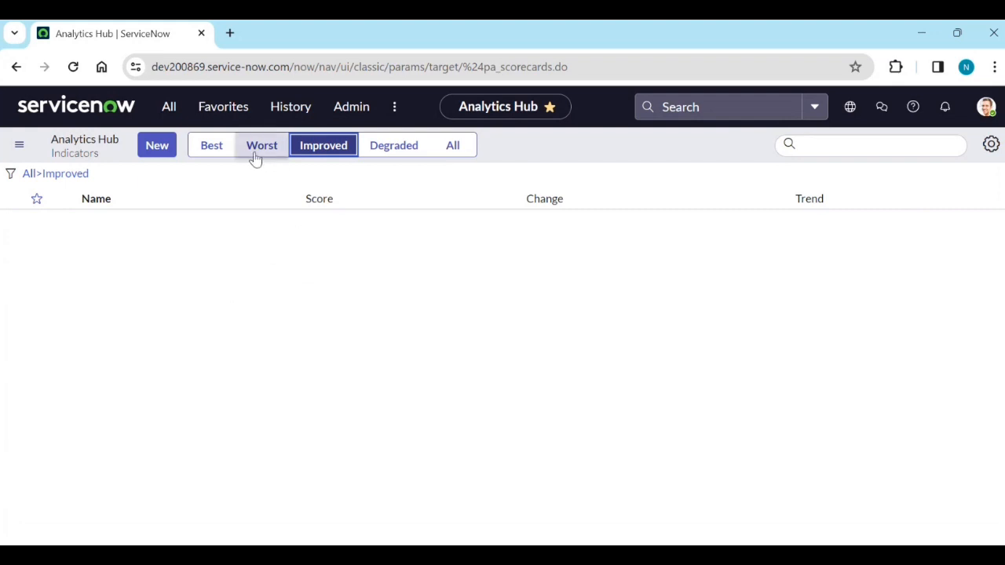
click(397, 149)
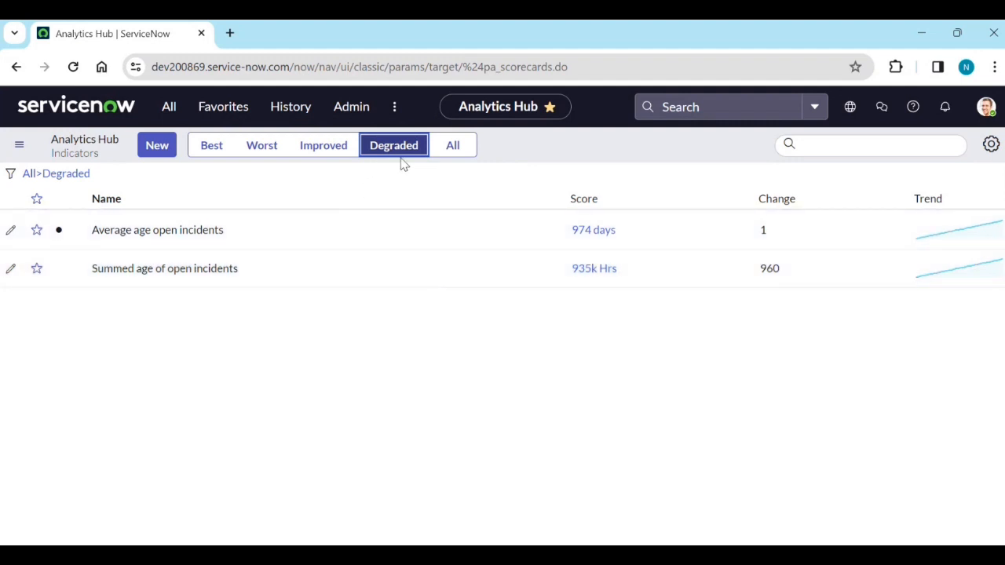
click(451, 148)
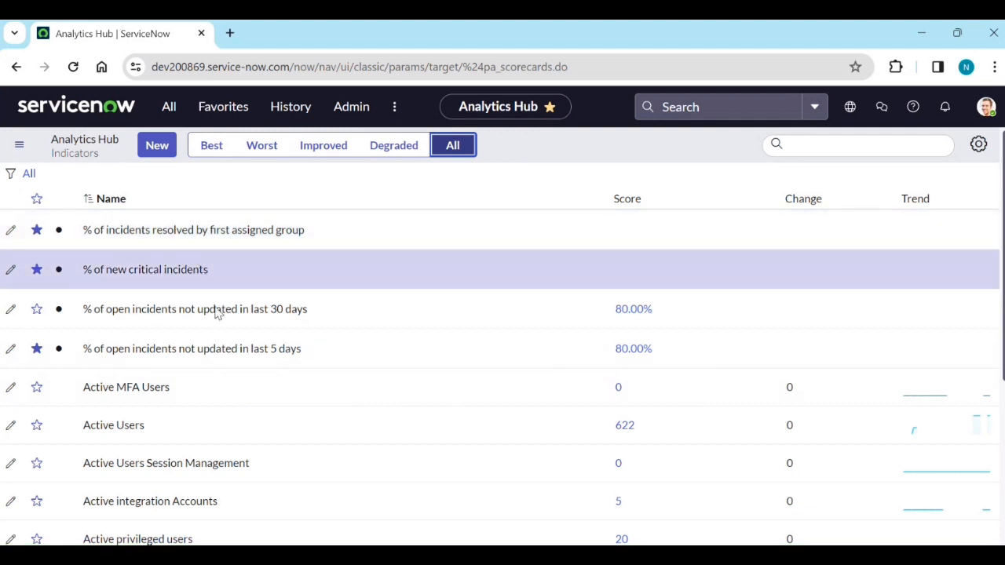
Mark Active MFA Users as a favorite, review the favorites-only list, and show all indicators again.
click(37, 392)
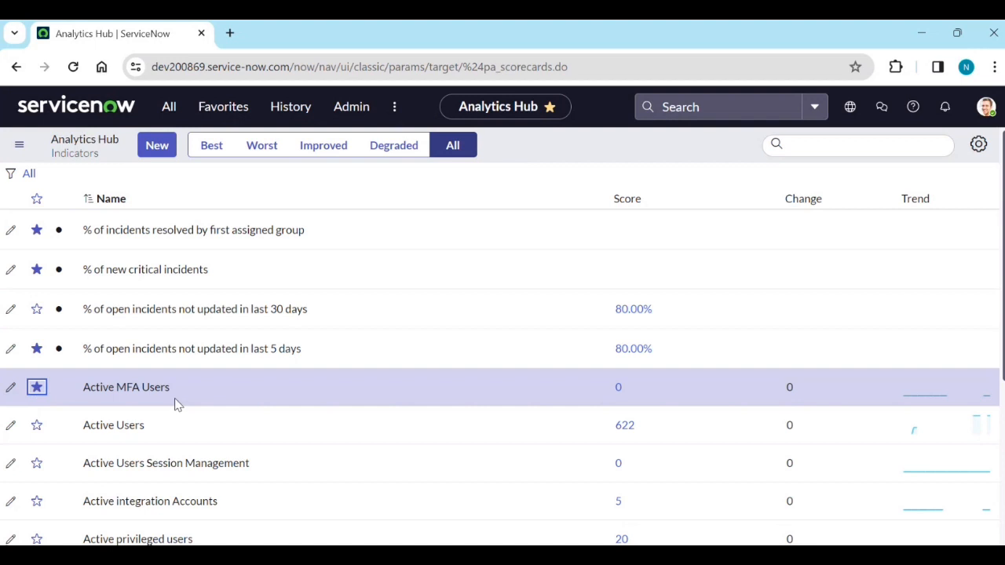
click(36, 198)
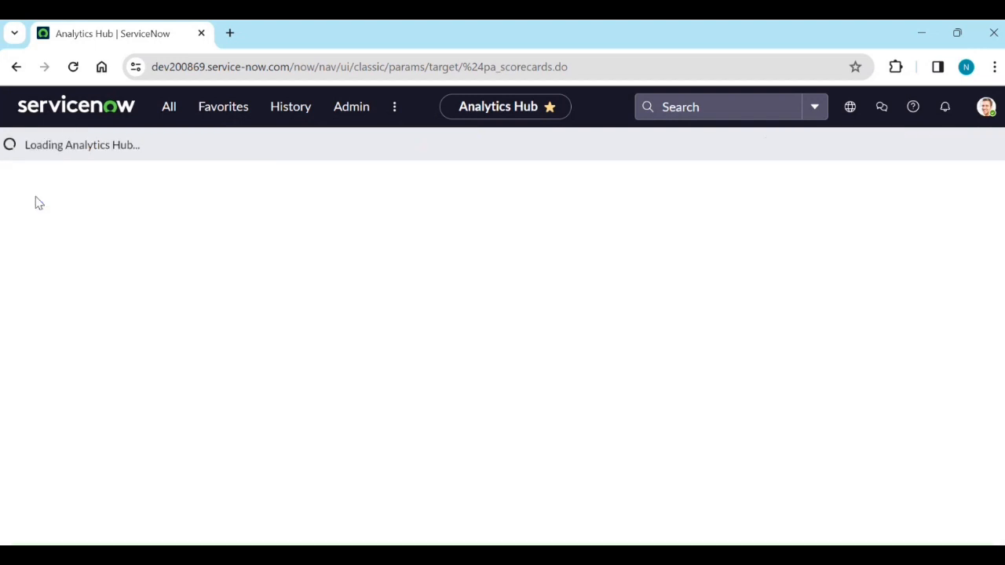
scroll(35, 424, down, 3)
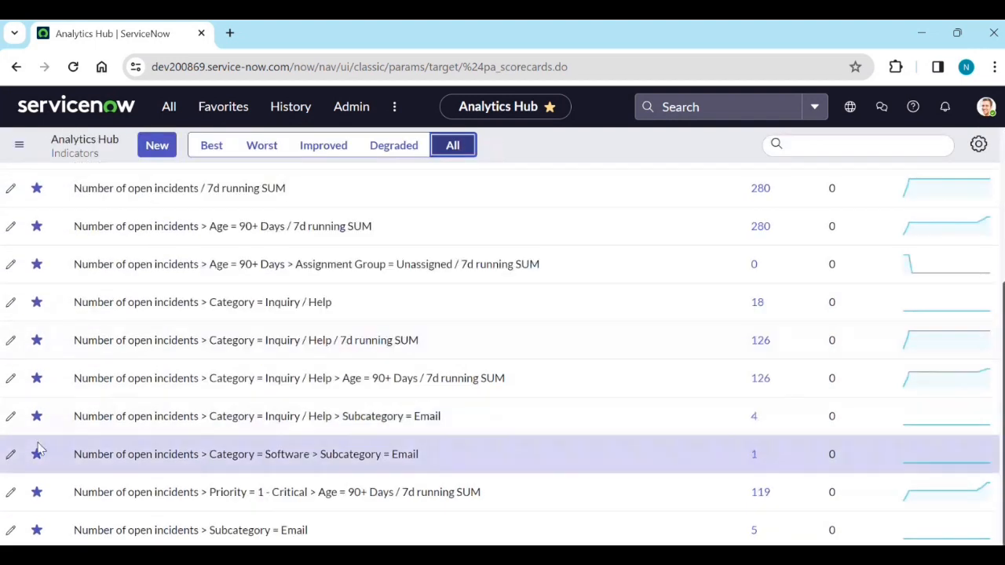
scroll(47, 432, up, 3)
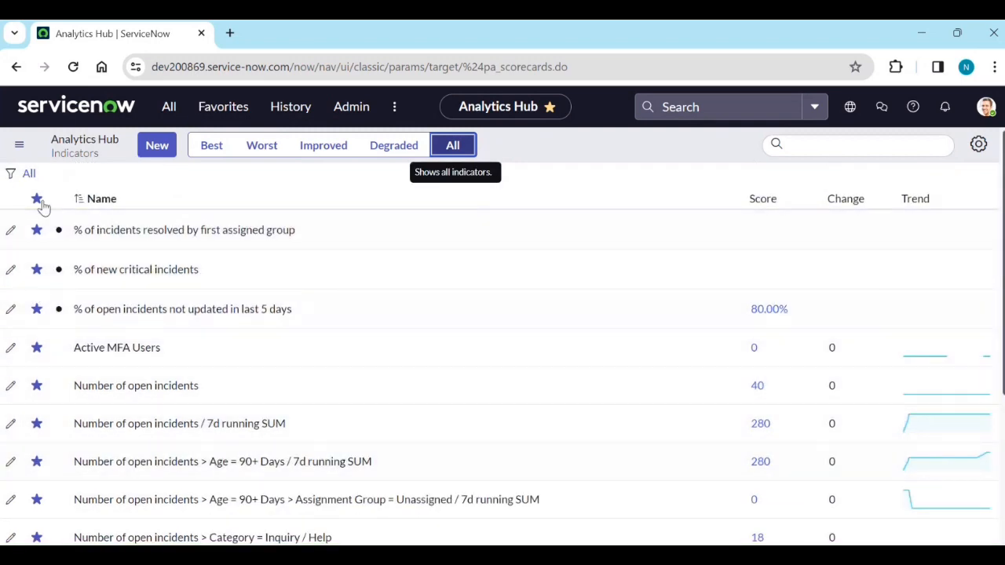
click(42, 202)
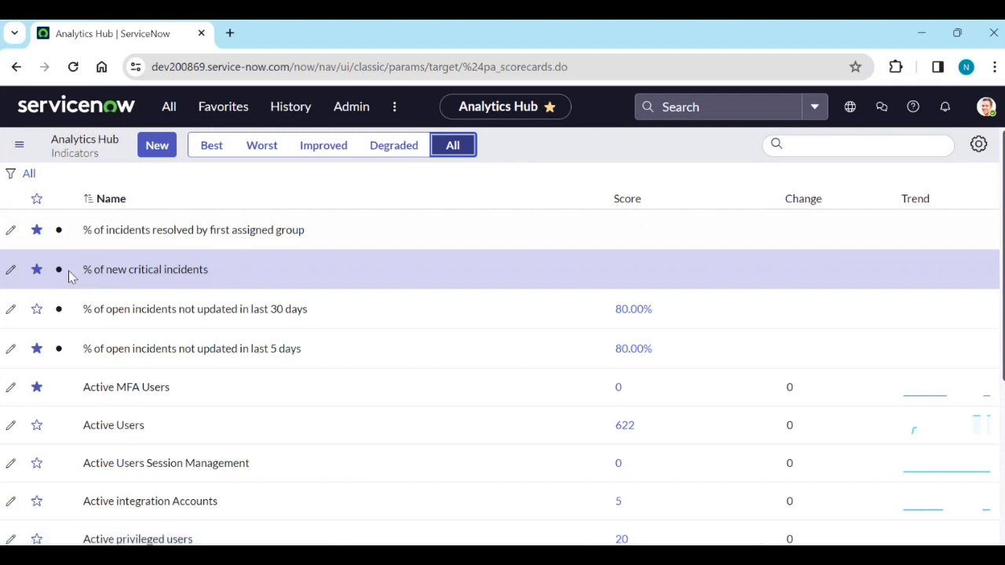
View the list filtered to Key Indicators and remove that filter.
click(979, 146)
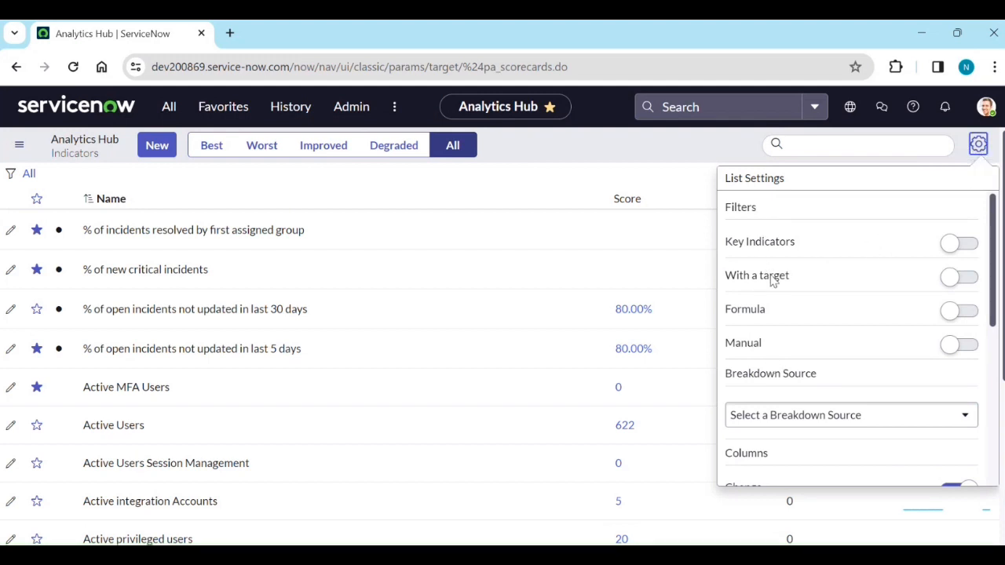
click(957, 247)
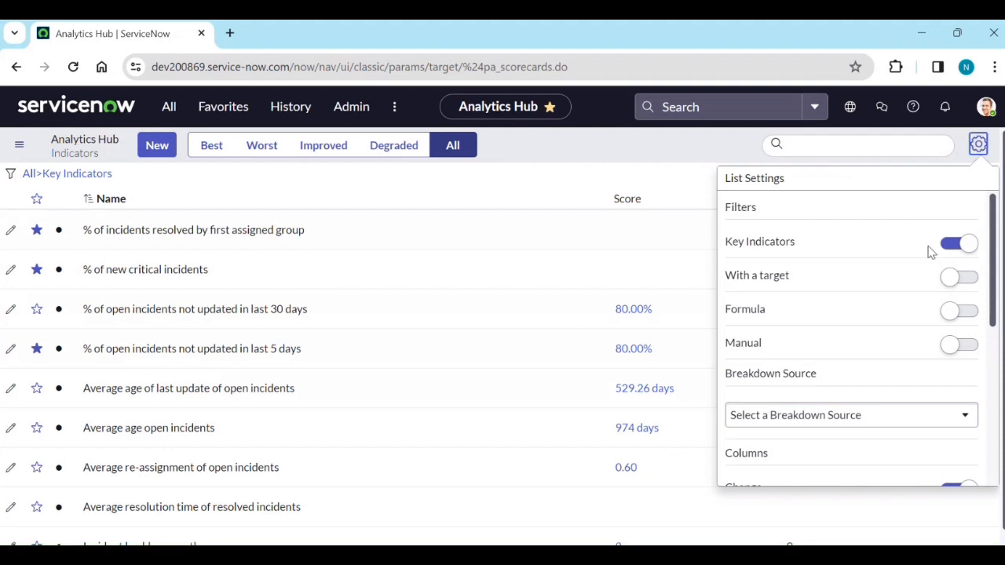
click(951, 249)
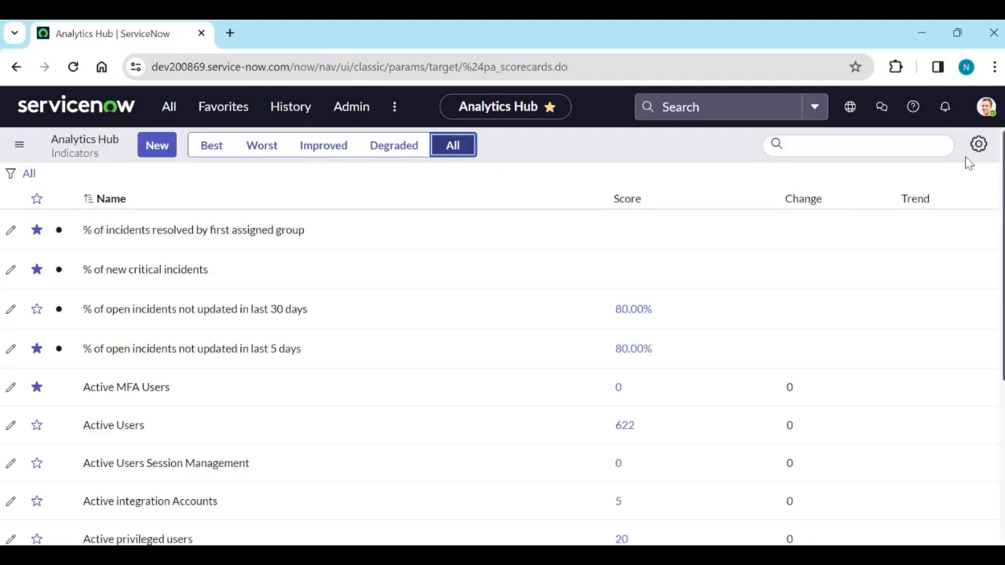
Review the list with the Formula filter and with the Manual filter, turning each one off again.
click(978, 144)
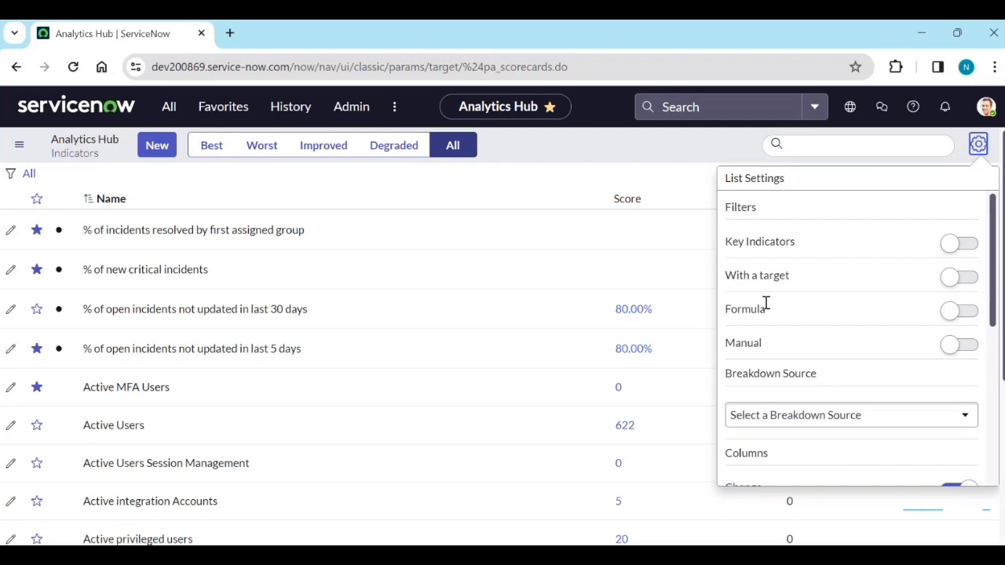
click(958, 311)
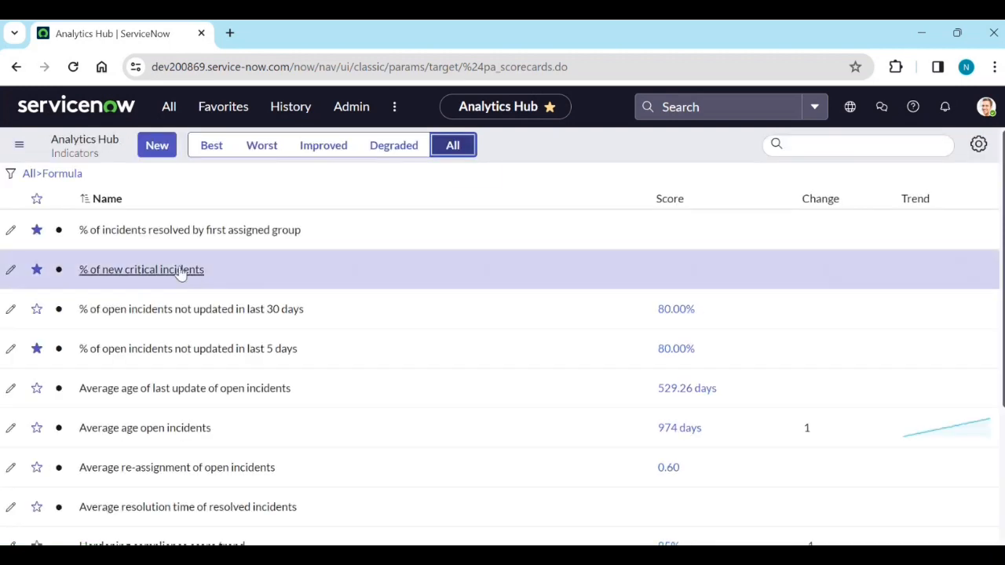
scroll(188, 369, down, 3)
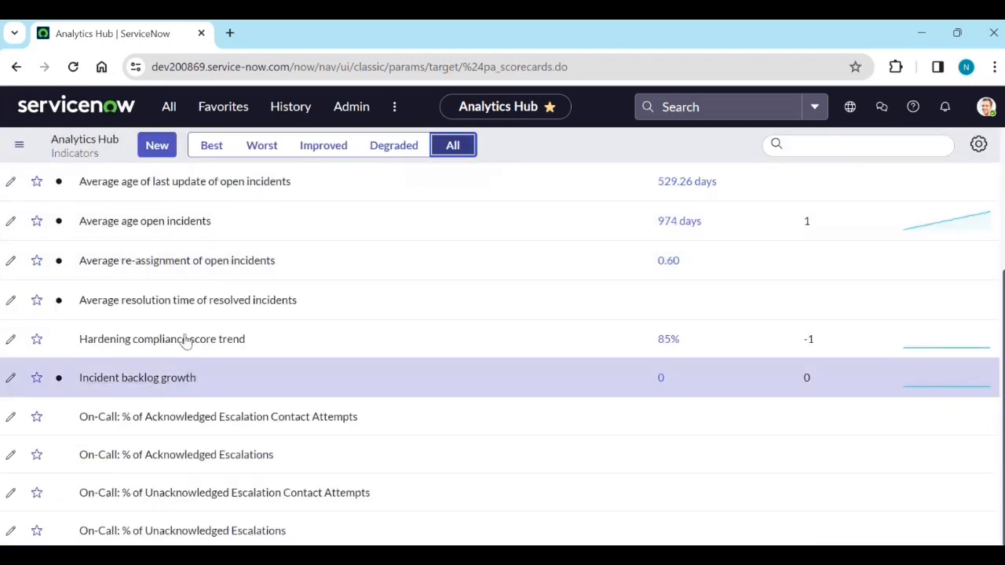
scroll(184, 334, up, 3)
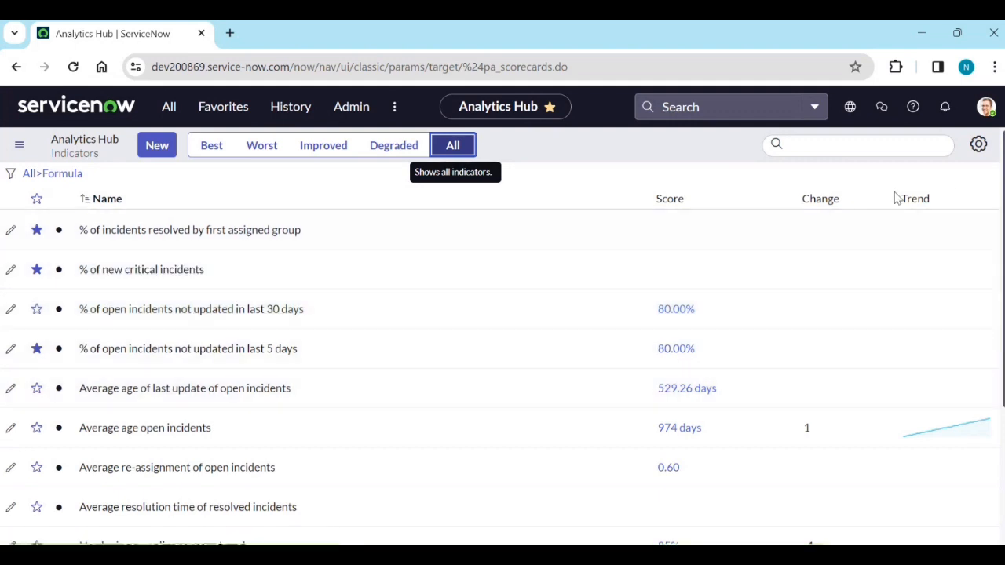
click(978, 144)
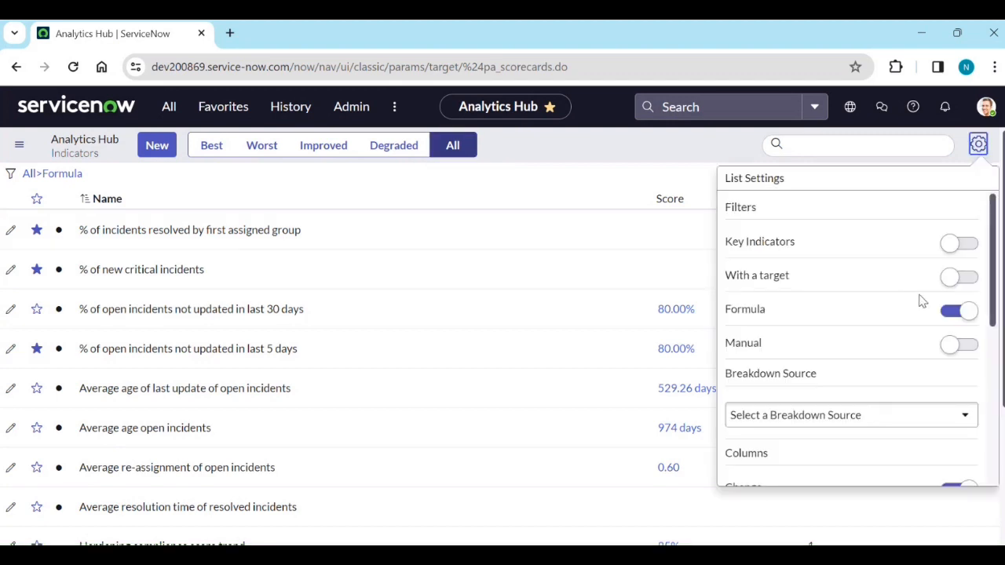
click(960, 312)
click(971, 346)
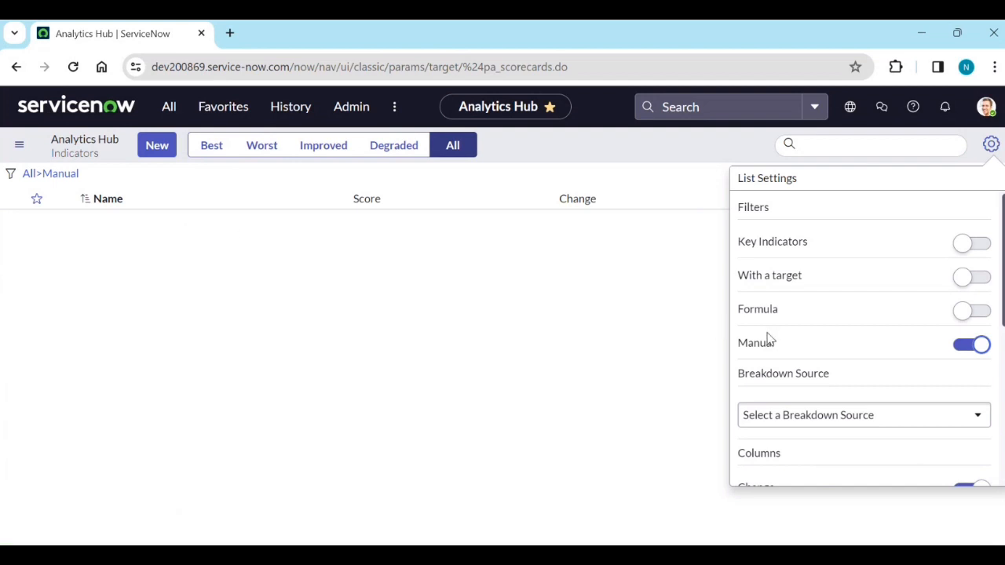
click(981, 345)
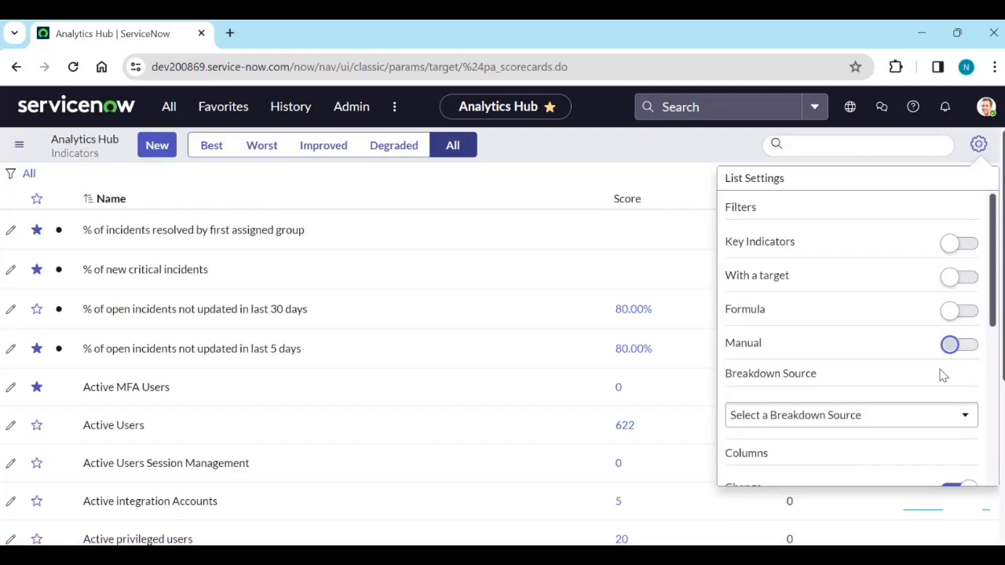
View the indicators for the Incident Subcategory breakdown source and clear that breakdown selection.
click(829, 416)
scroll(821, 382, down, 1)
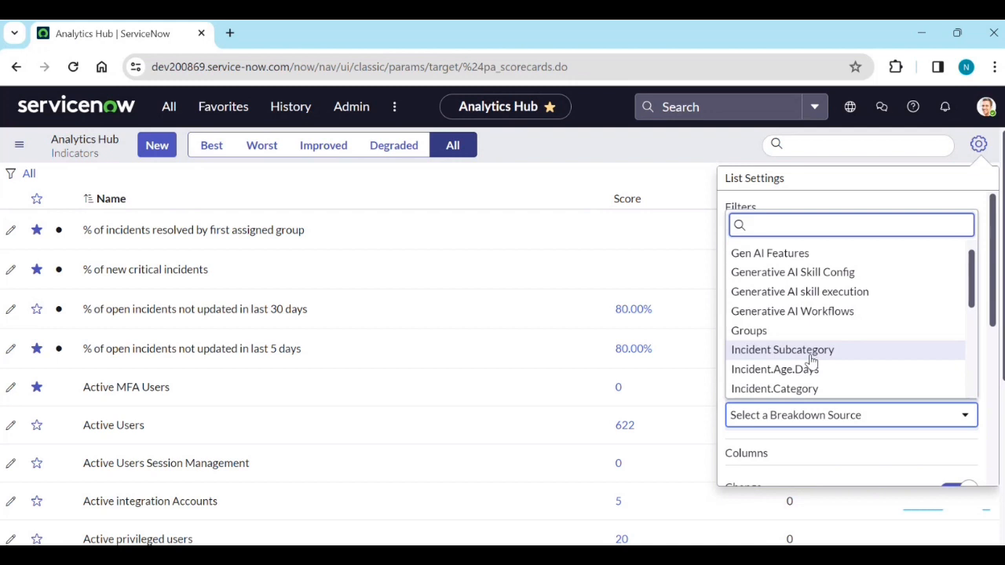
click(810, 355)
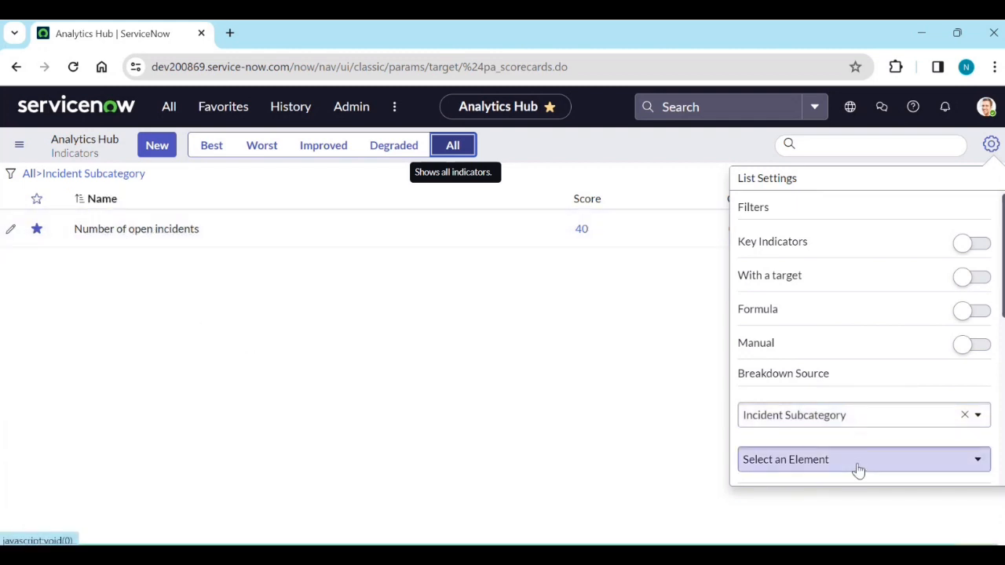
click(966, 415)
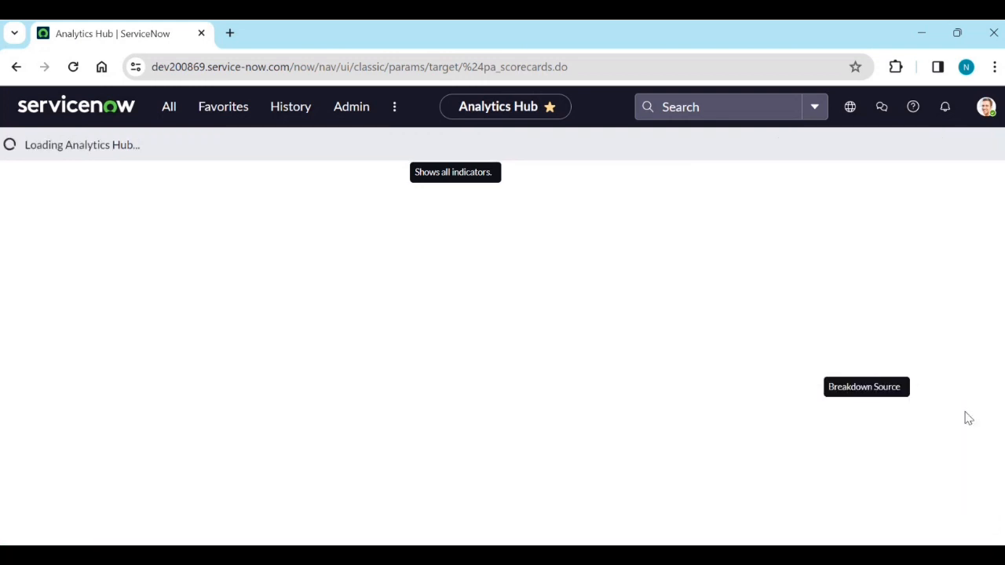
click(978, 143)
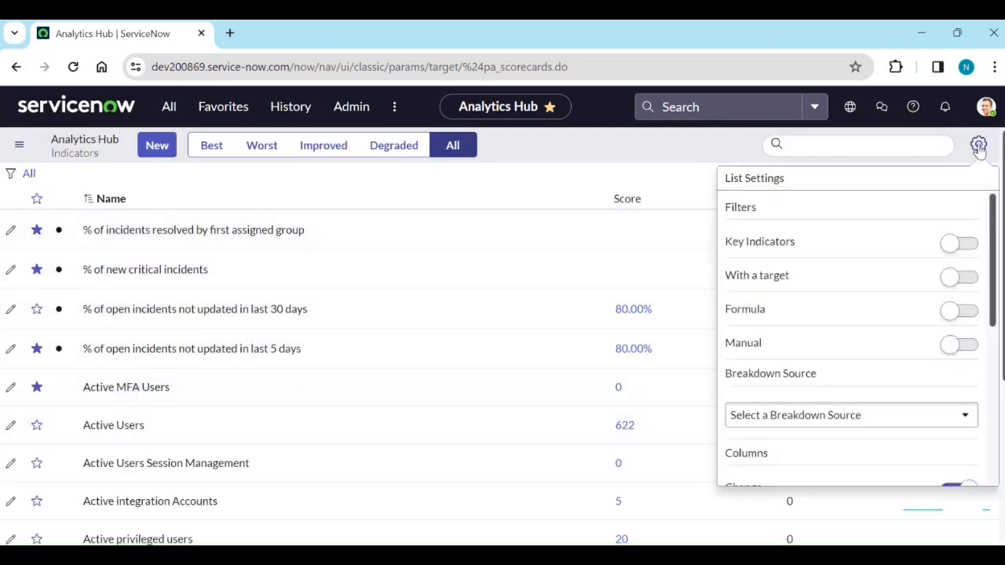
scroll(841, 304, down, 2)
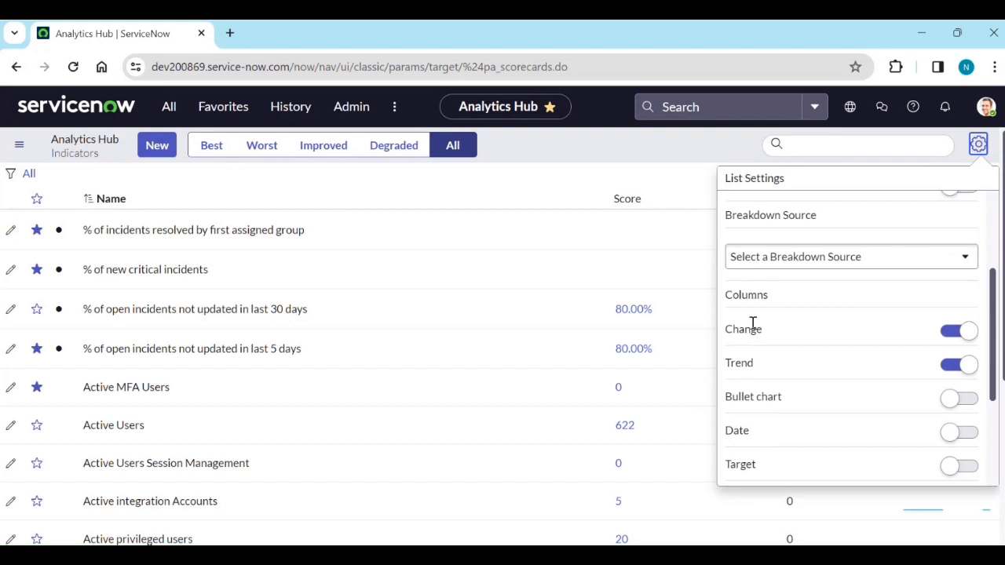
click(578, 165)
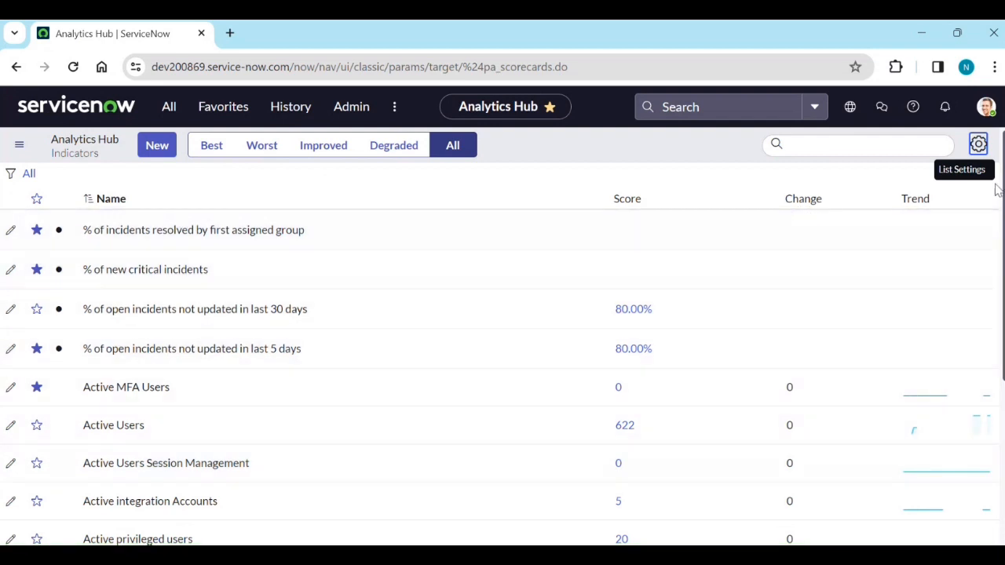
Add the Bullet chart, Date, Target, Gap, Frequency and Direction columns to the indicator list.
click(977, 144)
scroll(857, 361, down, 2)
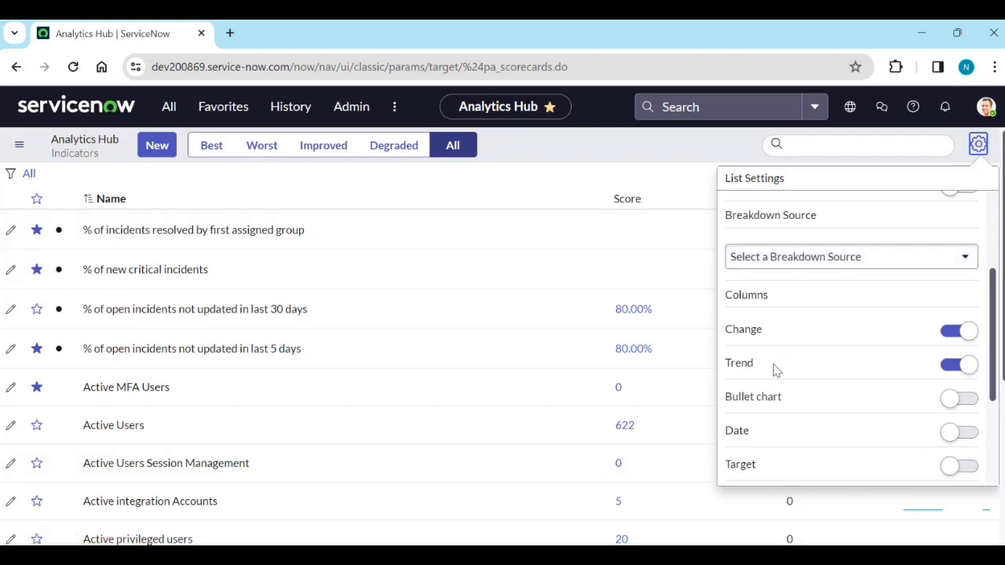
click(960, 399)
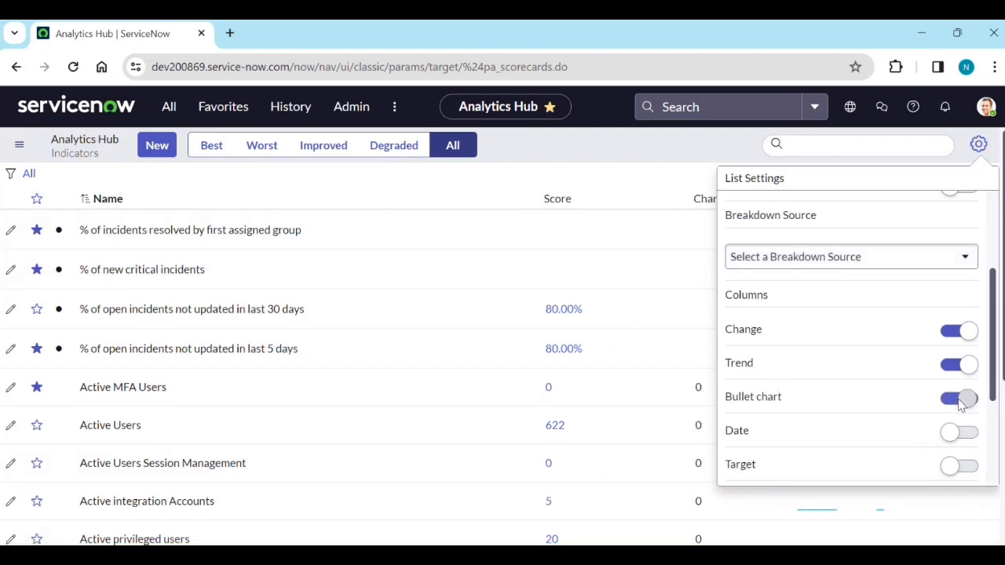
click(958, 435)
click(965, 467)
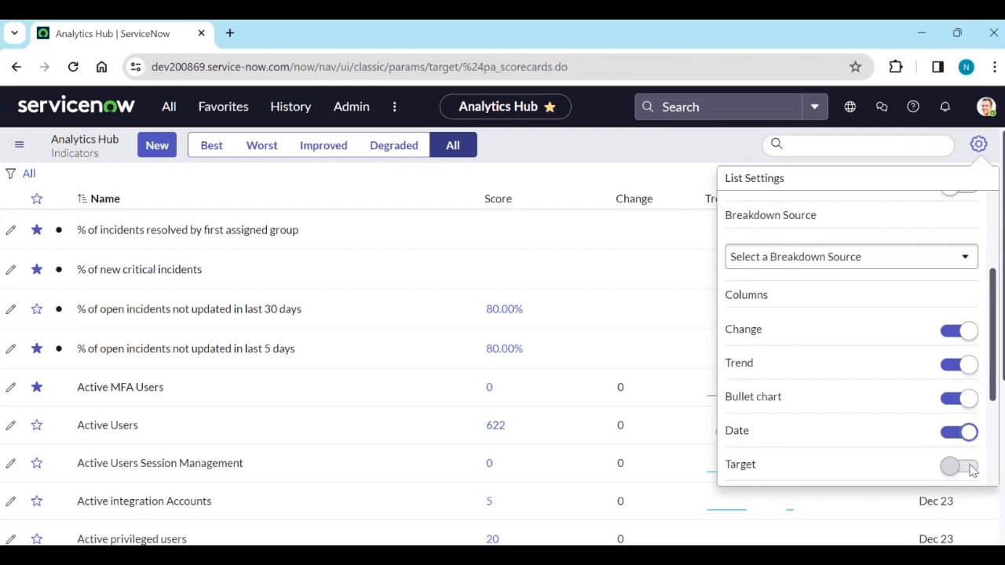
scroll(850, 402, down, 2)
click(969, 344)
click(970, 377)
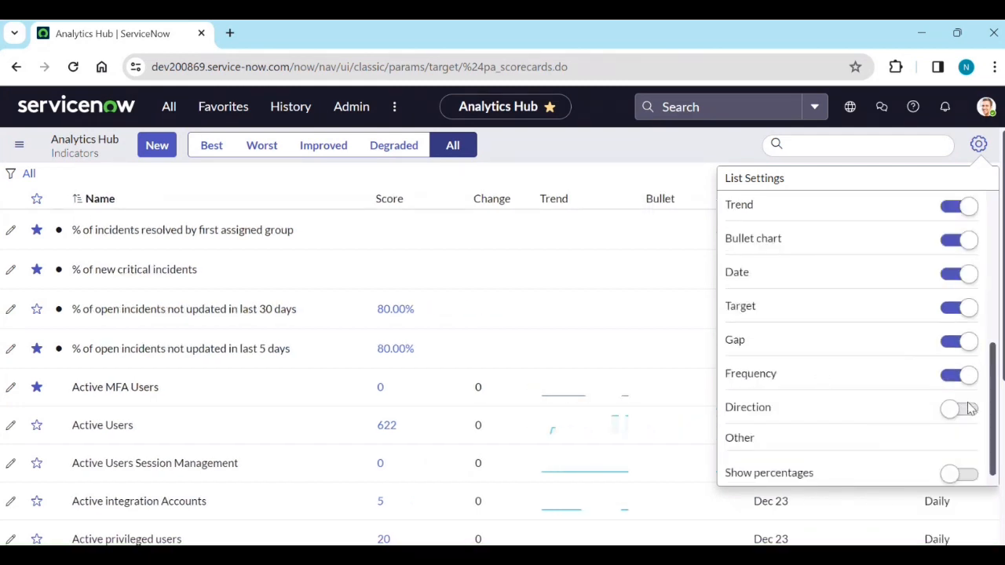
click(970, 409)
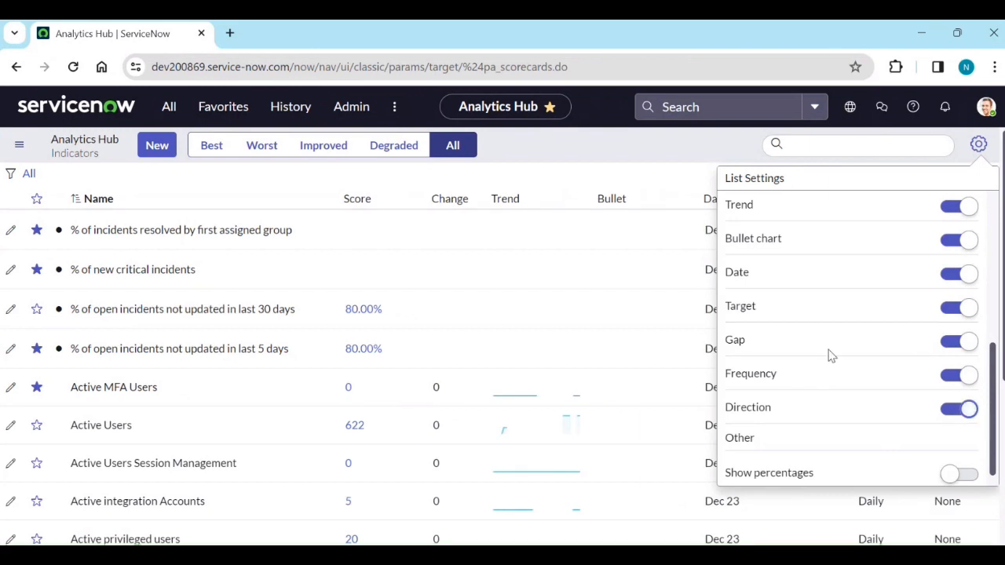
click(655, 196)
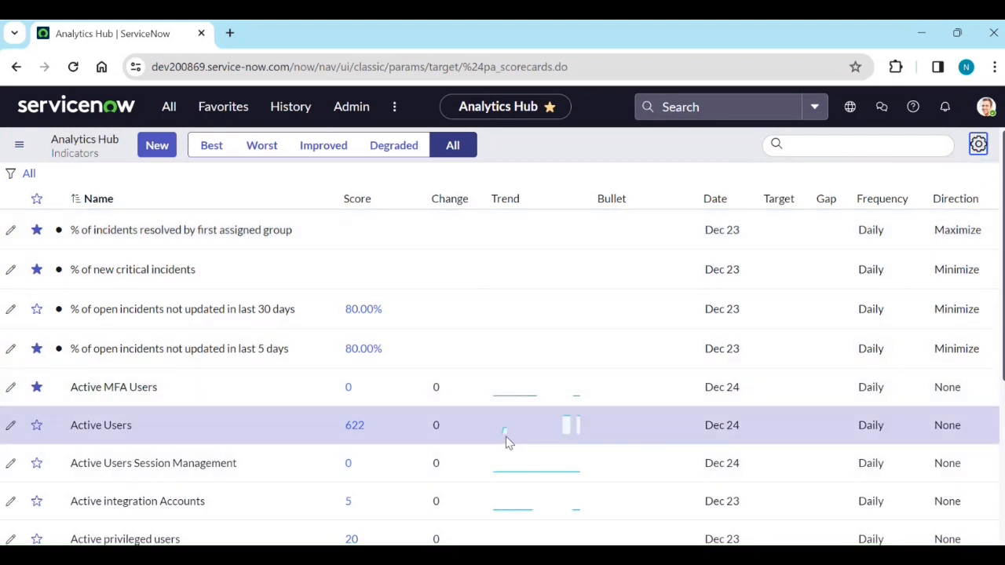
Review the trends, dates, frequencies and directions shown for the indicators on this page.
mouse_move(508, 438)
scroll(518, 459, down, 1)
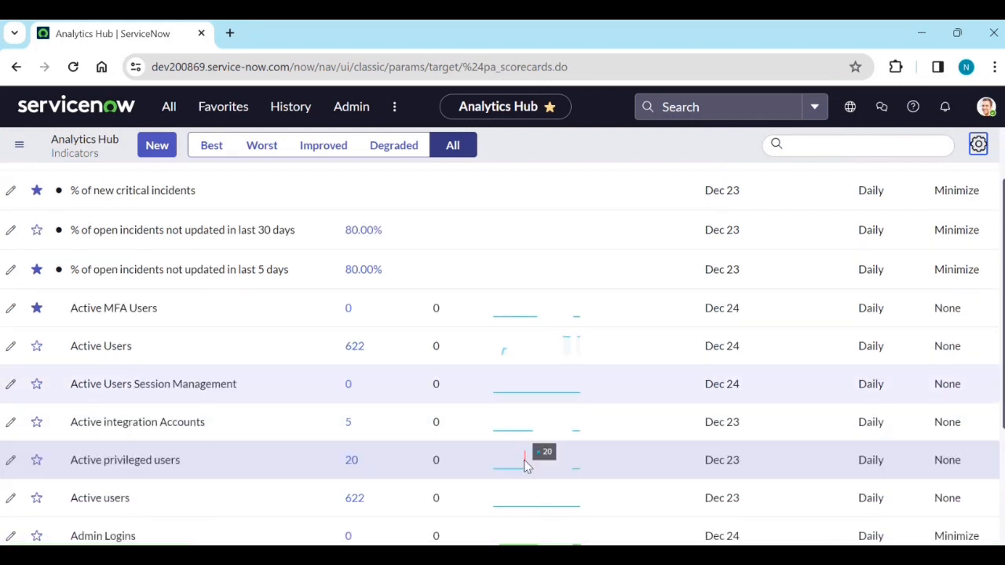
scroll(525, 487, down, 3)
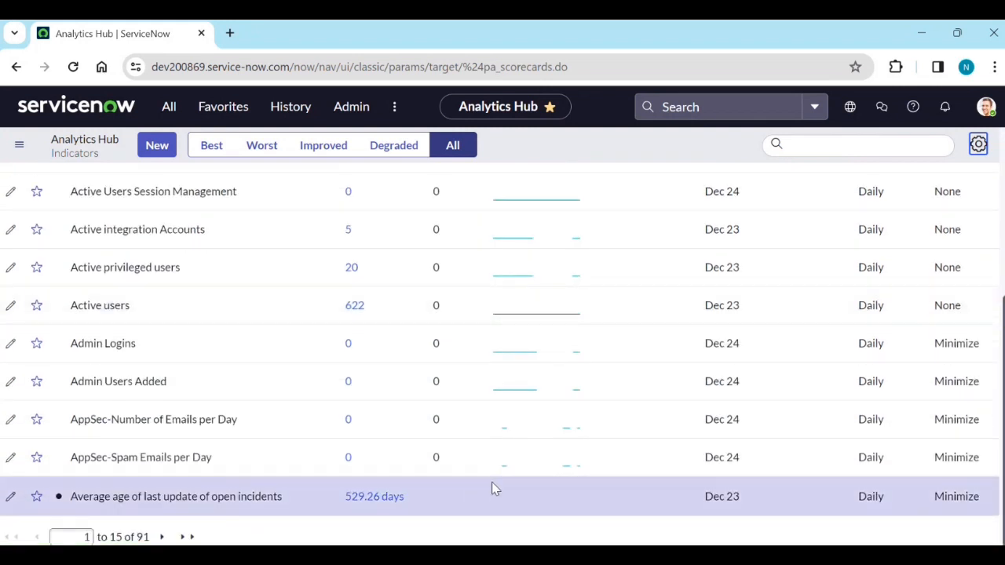
scroll(579, 363, up, 5)
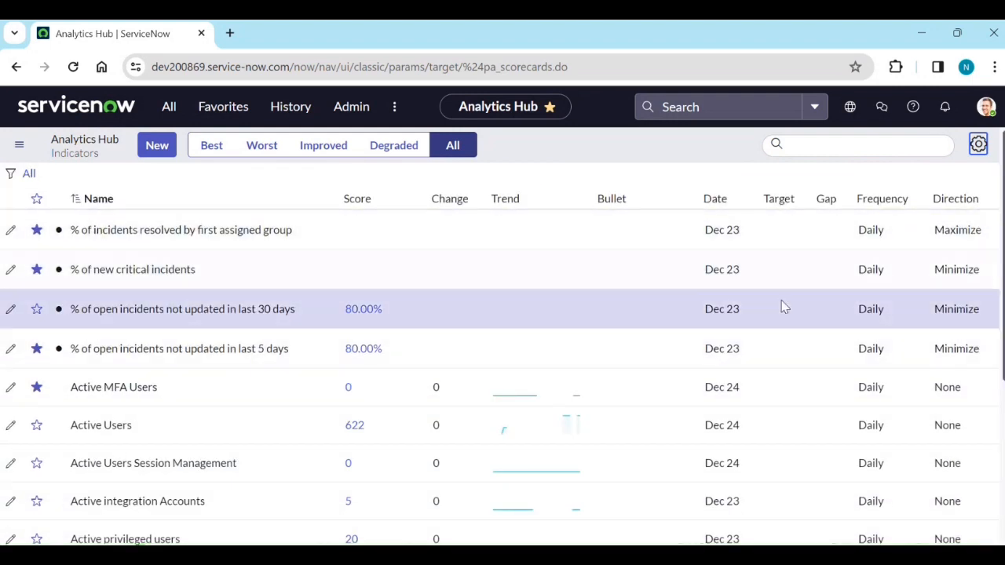
click(982, 150)
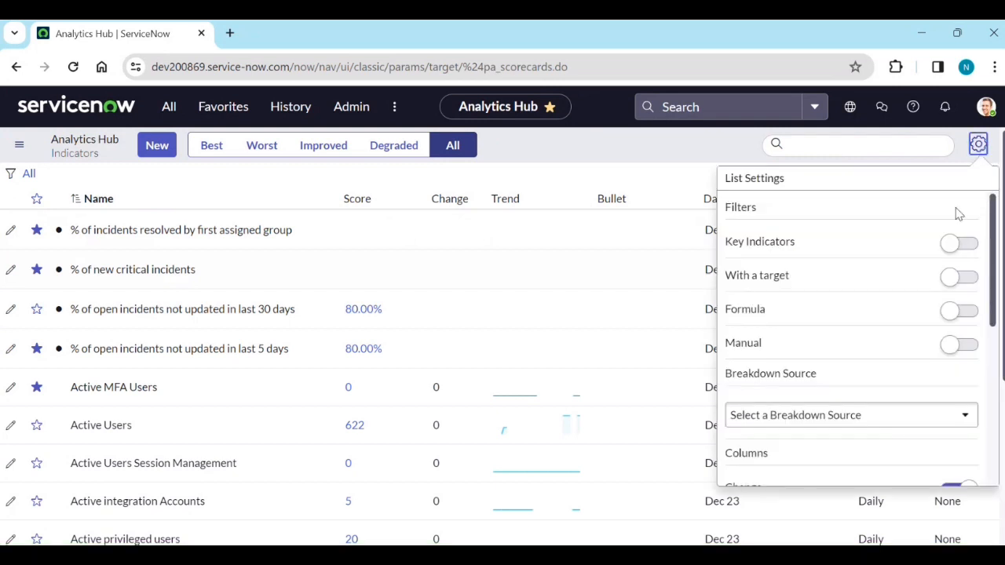
scroll(904, 393, down, 3)
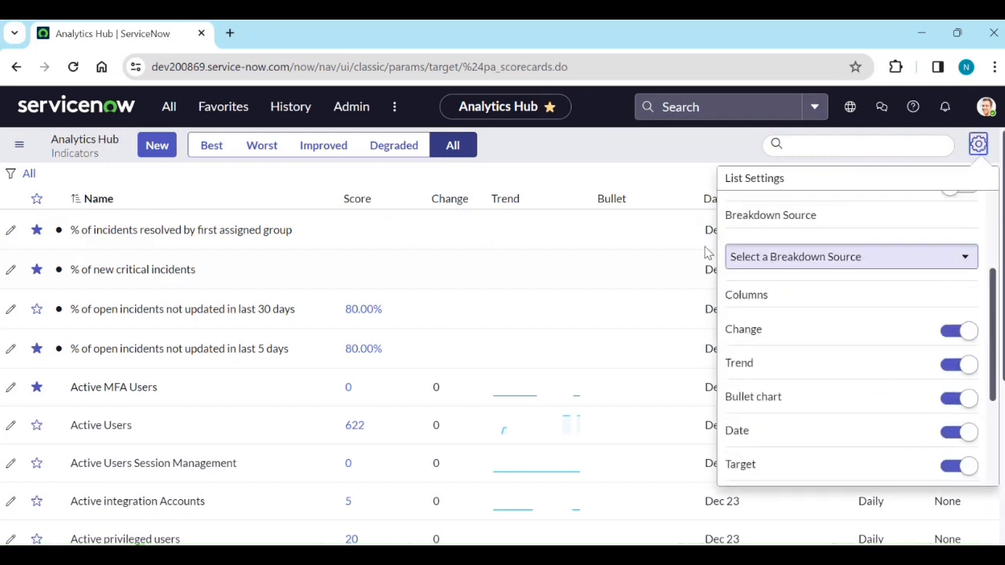
click(673, 155)
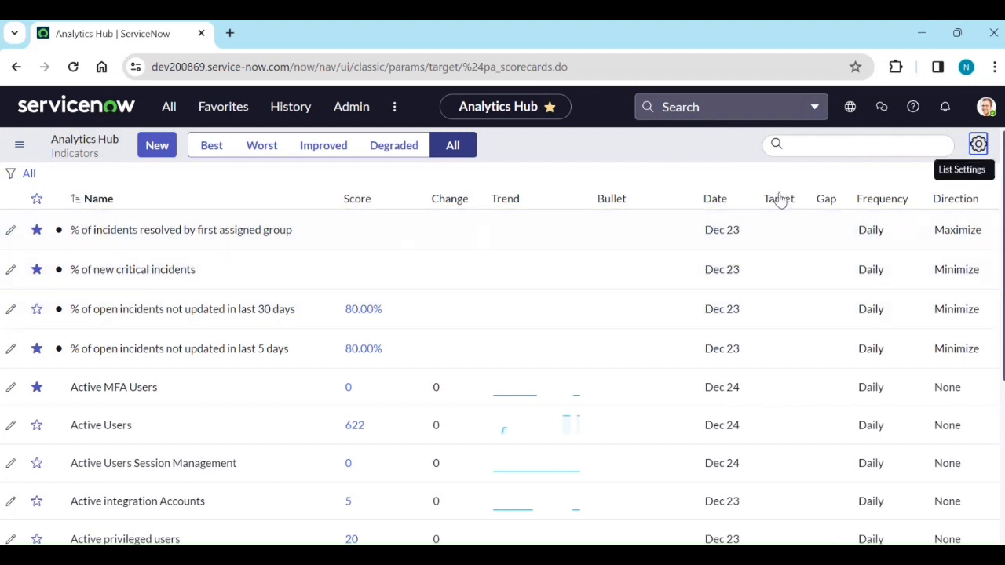
Sort the indicator list by Target in both orders, and in turn by Trend, Change, Direction and Frequency.
click(780, 201)
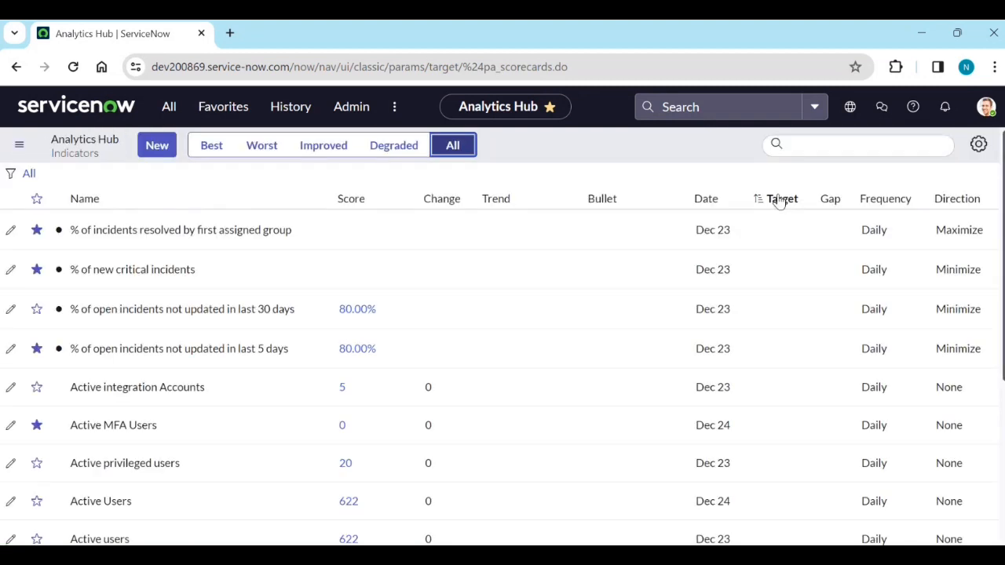
click(776, 201)
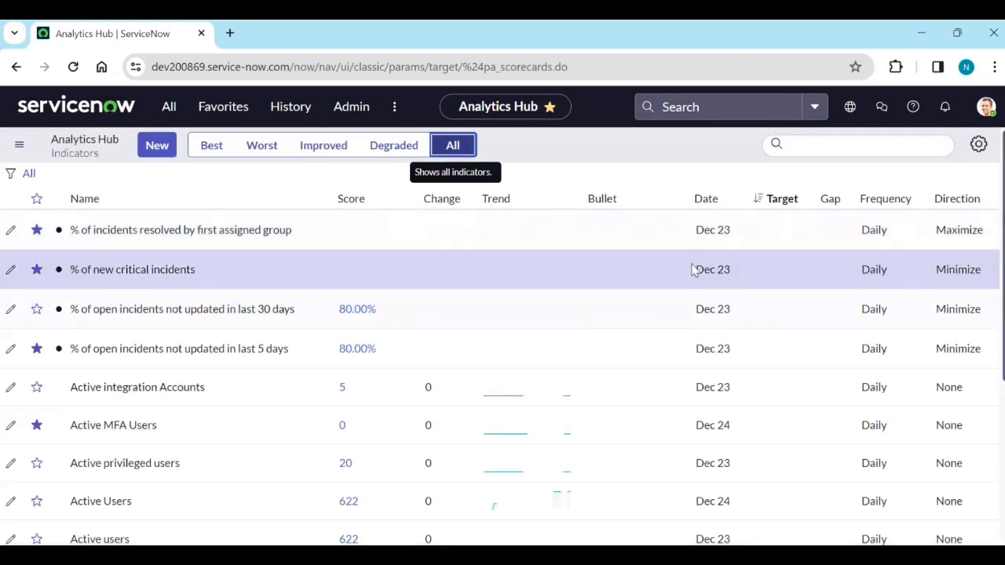
click(503, 202)
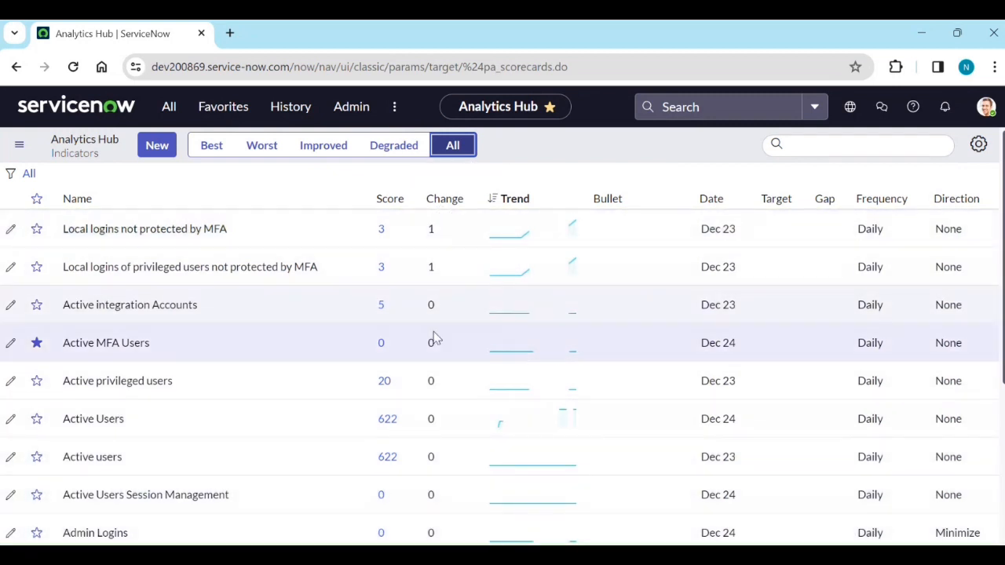
click(442, 203)
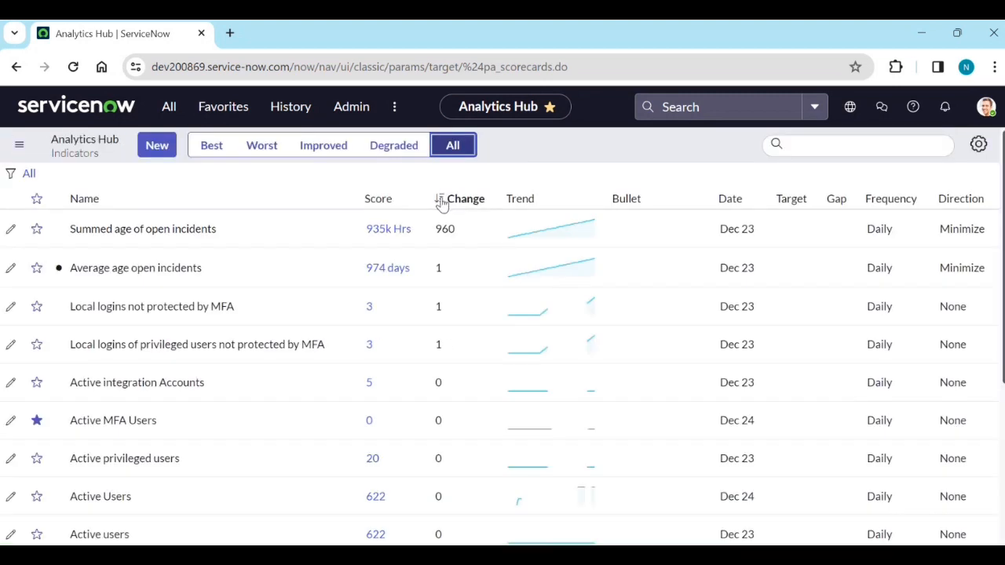
click(964, 199)
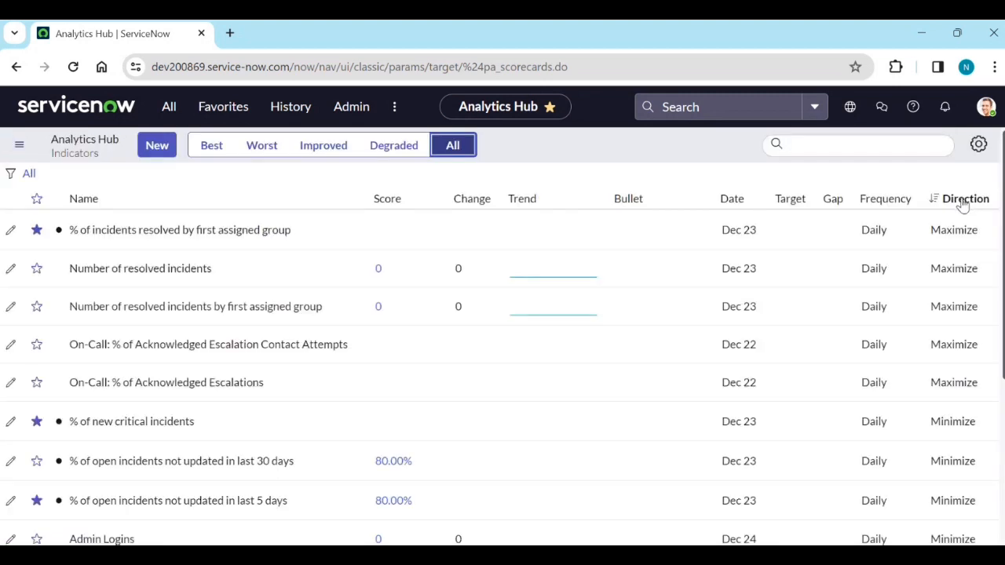
click(900, 201)
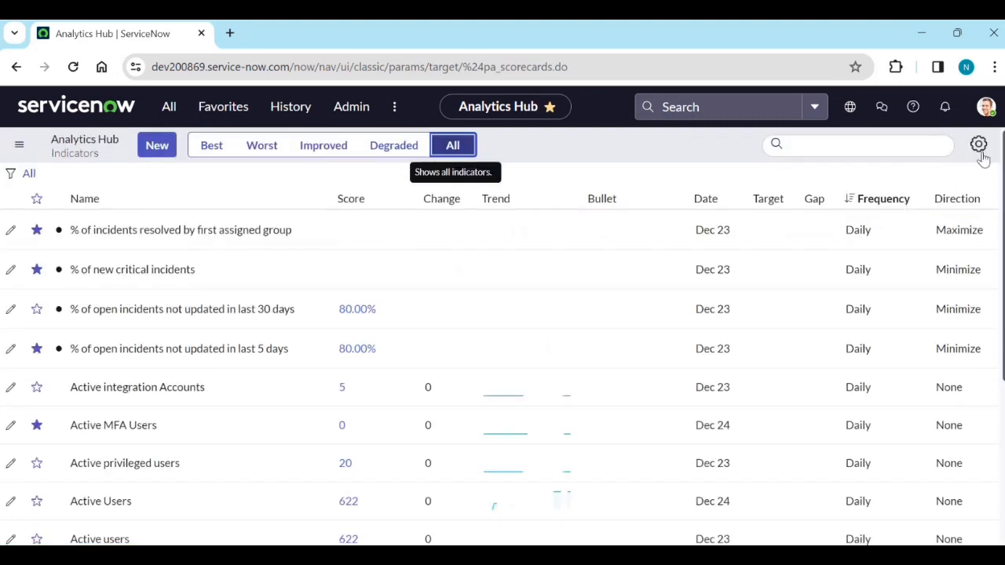
Hide the Direction, Frequency, Gap, Target, Date and Bullet chart columns from the indicator list.
click(978, 145)
scroll(842, 393, down, 5)
scroll(842, 396, down, 1)
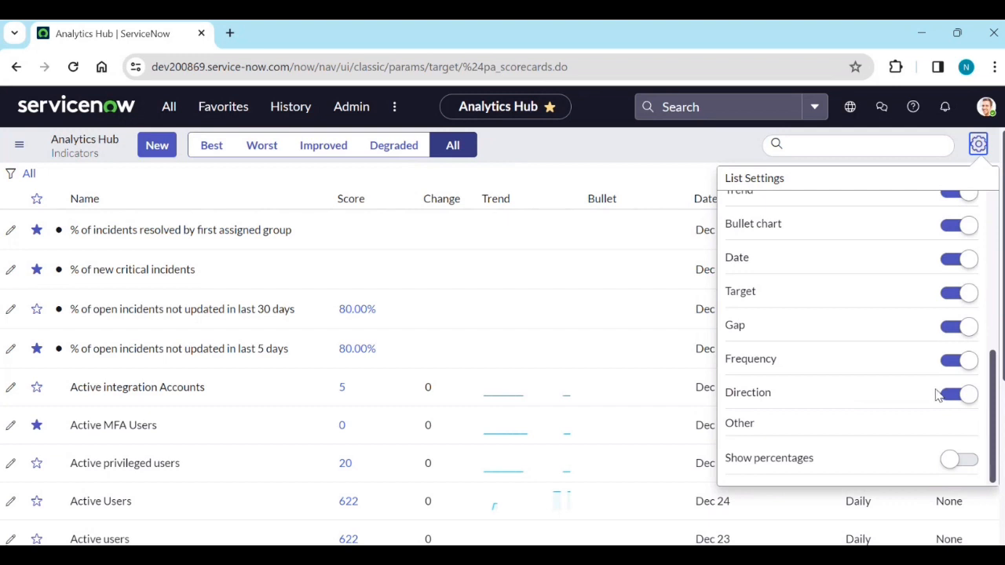
click(952, 399)
click(953, 362)
click(952, 332)
click(953, 297)
click(953, 264)
click(953, 230)
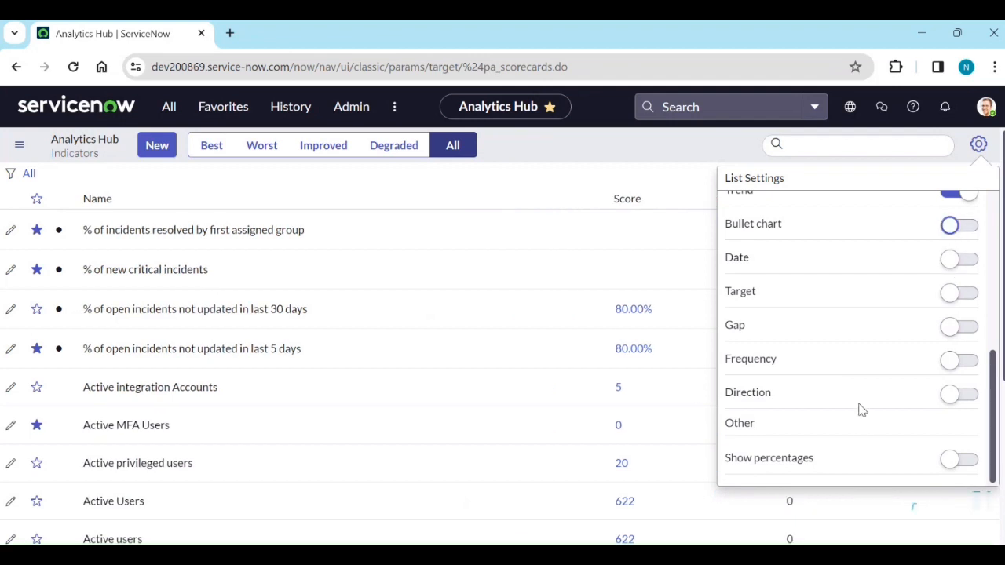
Turn on Show percentages for the indicator list and close the list settings.
scroll(856, 440, down, 2)
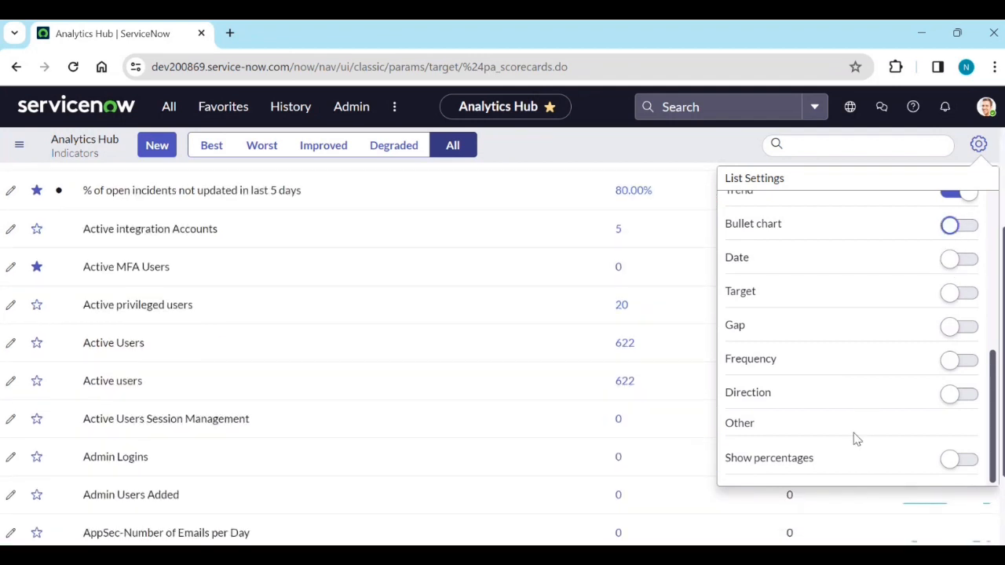
click(973, 464)
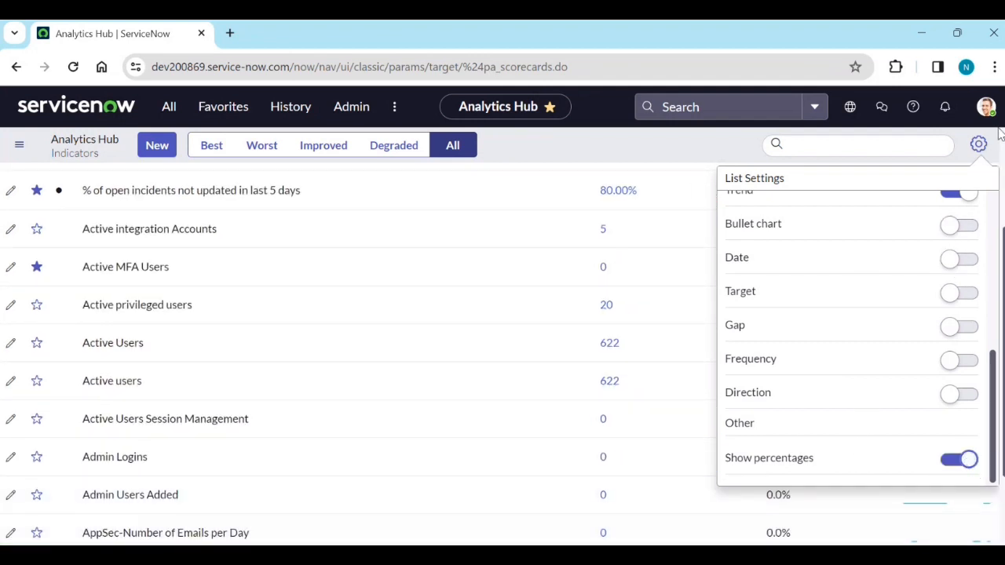
click(978, 145)
scroll(826, 229, up, 2)
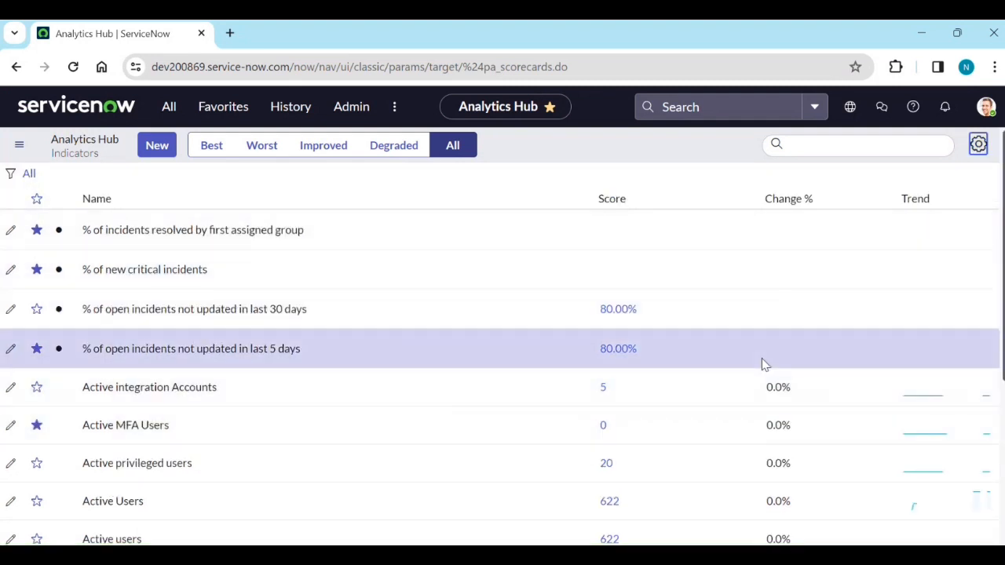
Review the indicators of the "incident open" indicator group and clear that group filter.
click(797, 144)
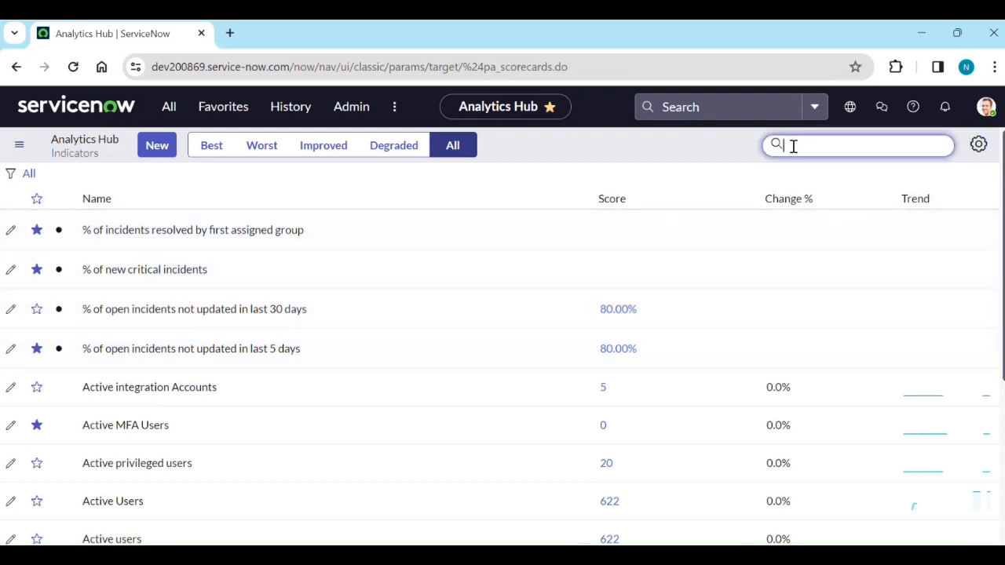
text(incident o)
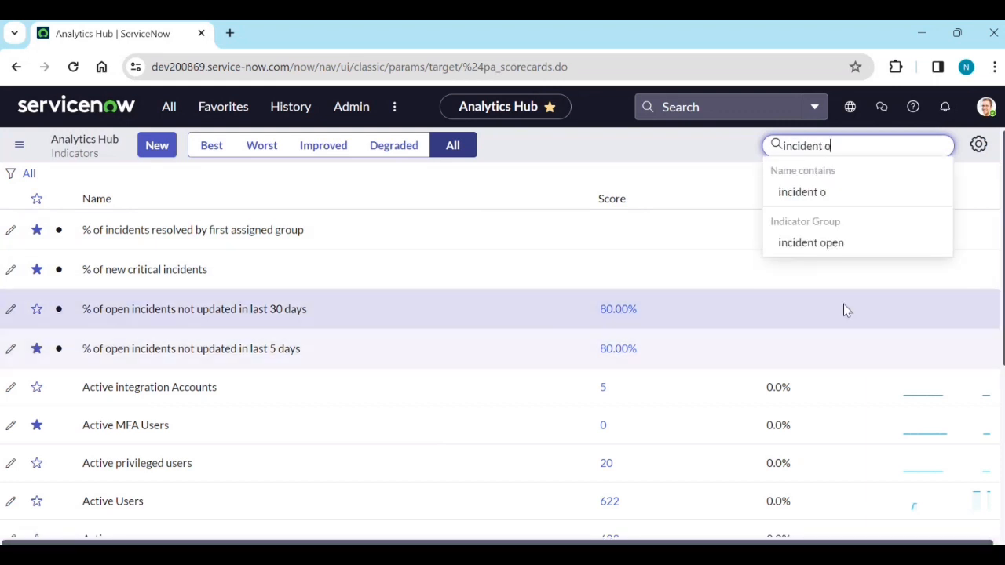
click(832, 243)
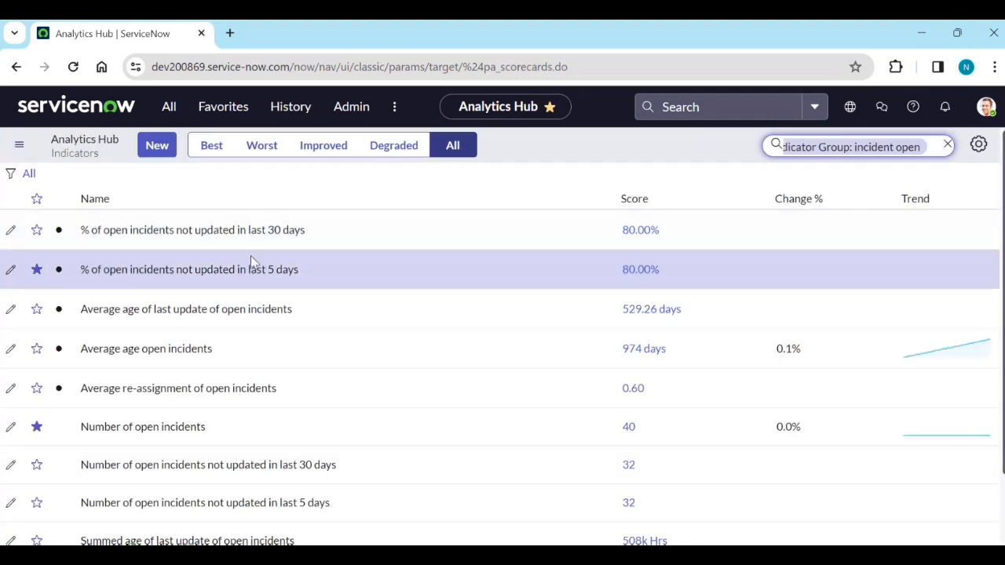
scroll(362, 417, down, 1)
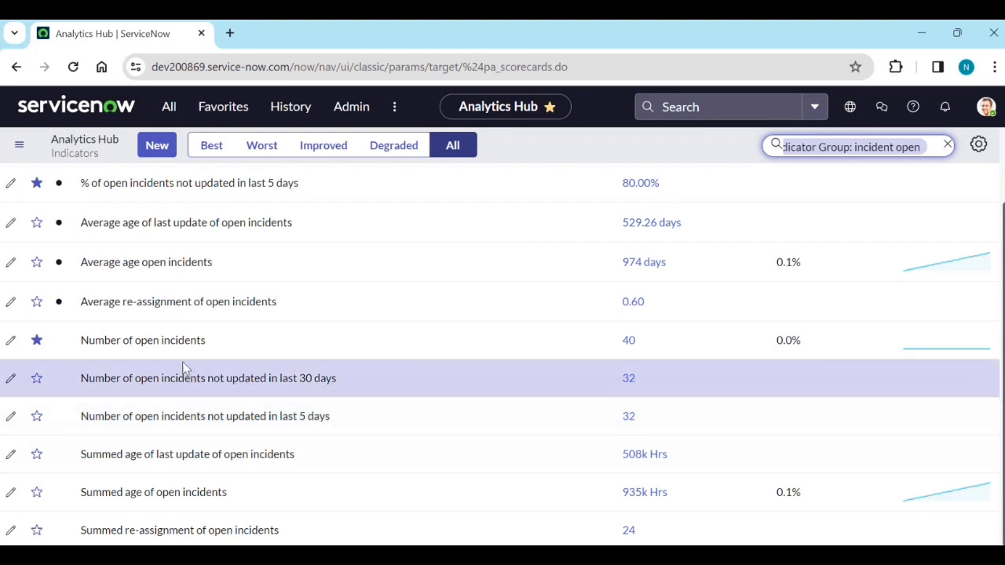
scroll(182, 367, up, 1)
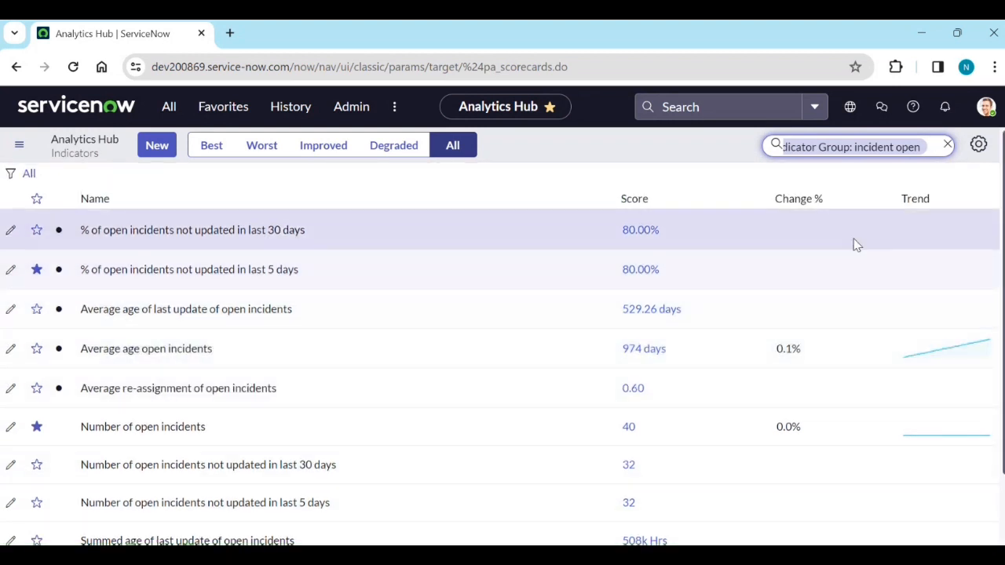
click(948, 145)
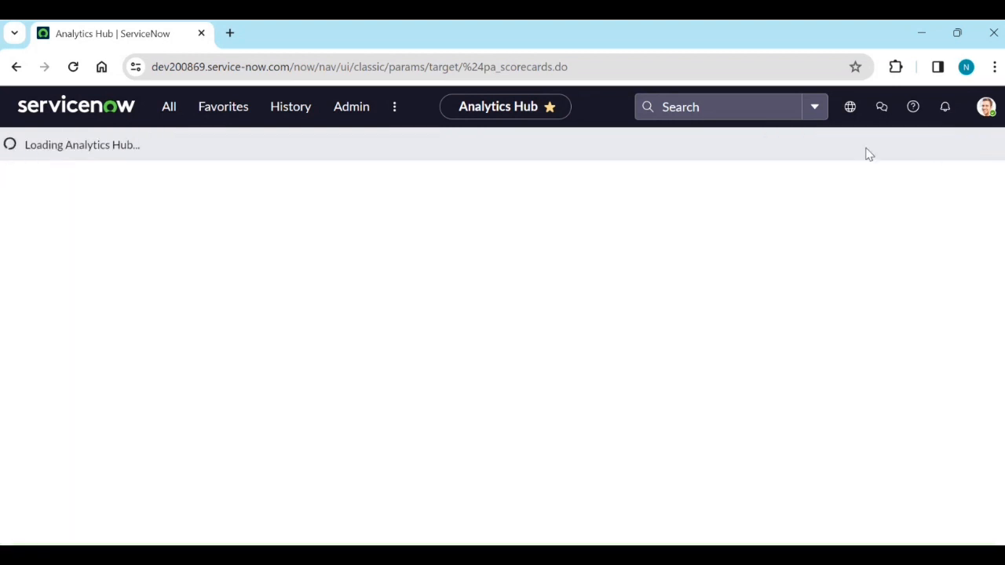
Filter the indicator list to names containing "number of open".
click(822, 147)
text(number of open)
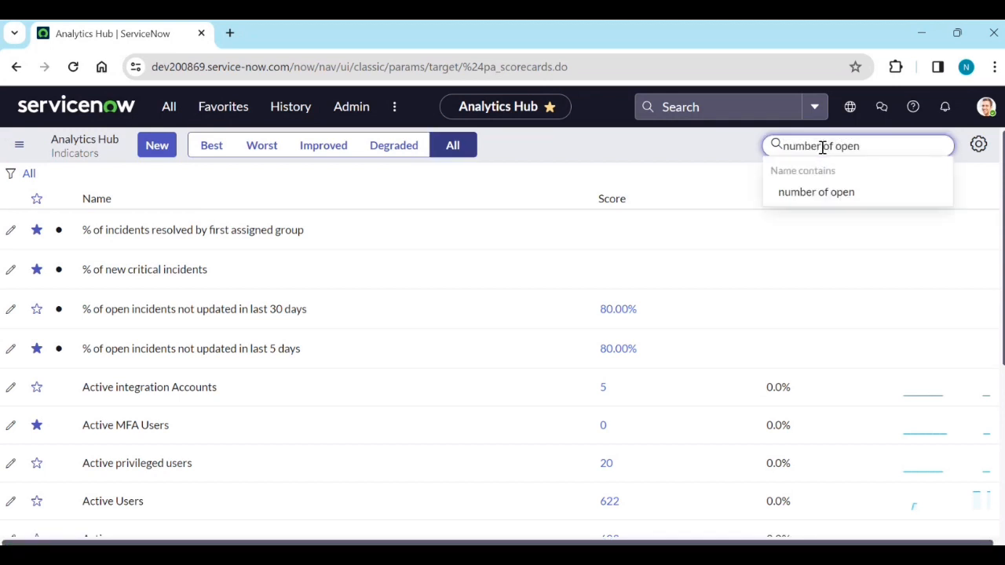
click(807, 197)
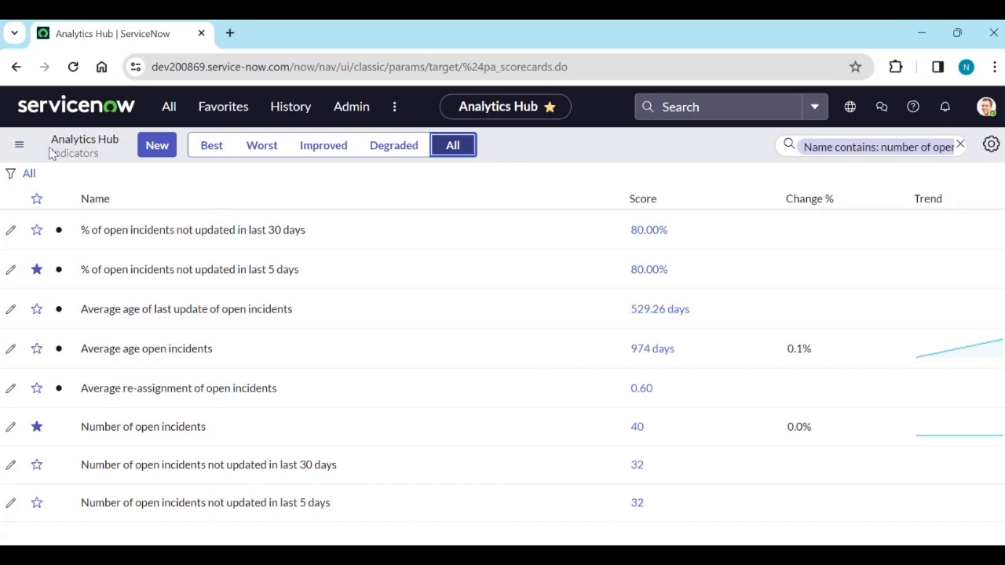
Return the Analytics Hub to the full, unfiltered indicator list using its Show options.
click(20, 147)
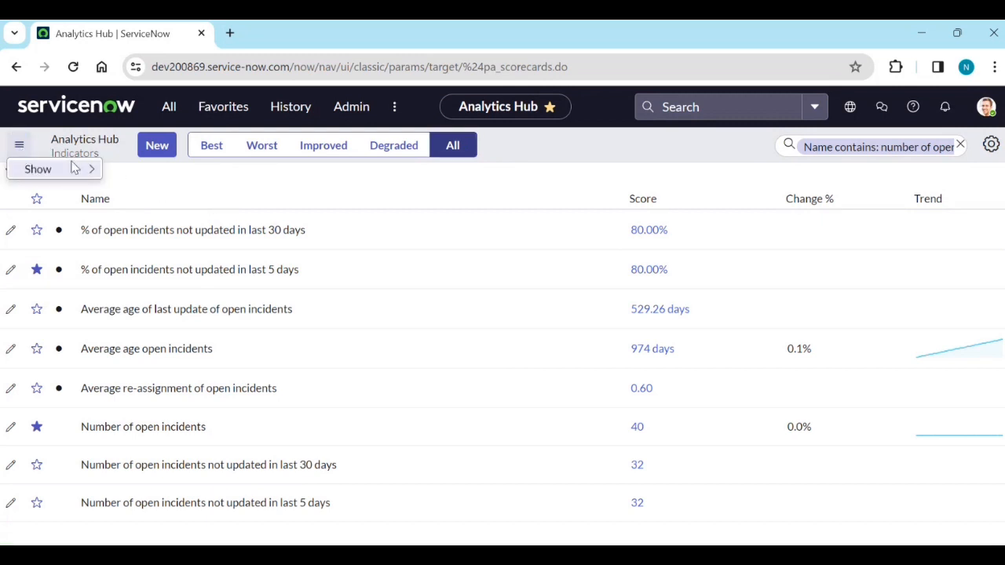
mouse_move(73, 165)
click(183, 191)
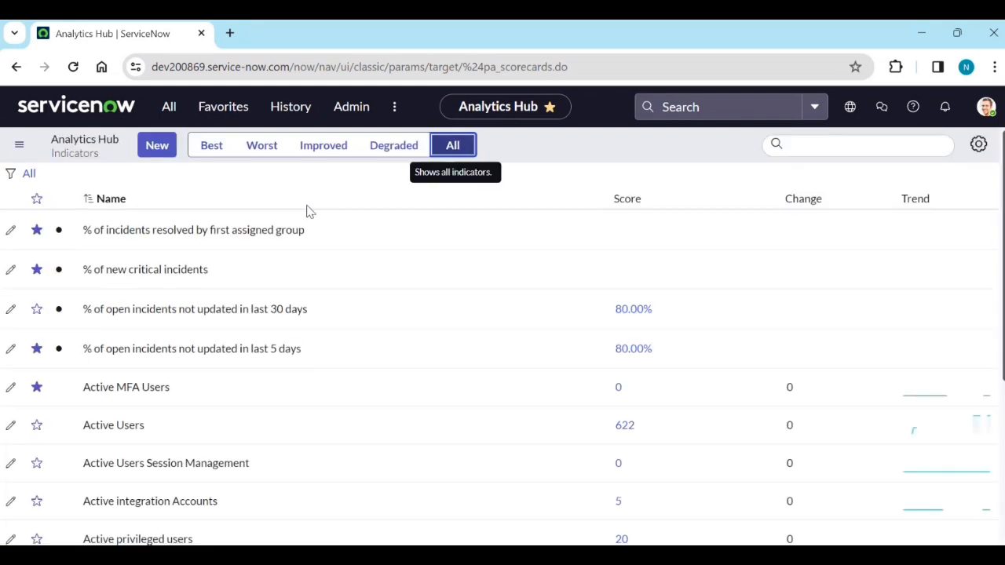
click(709, 112)
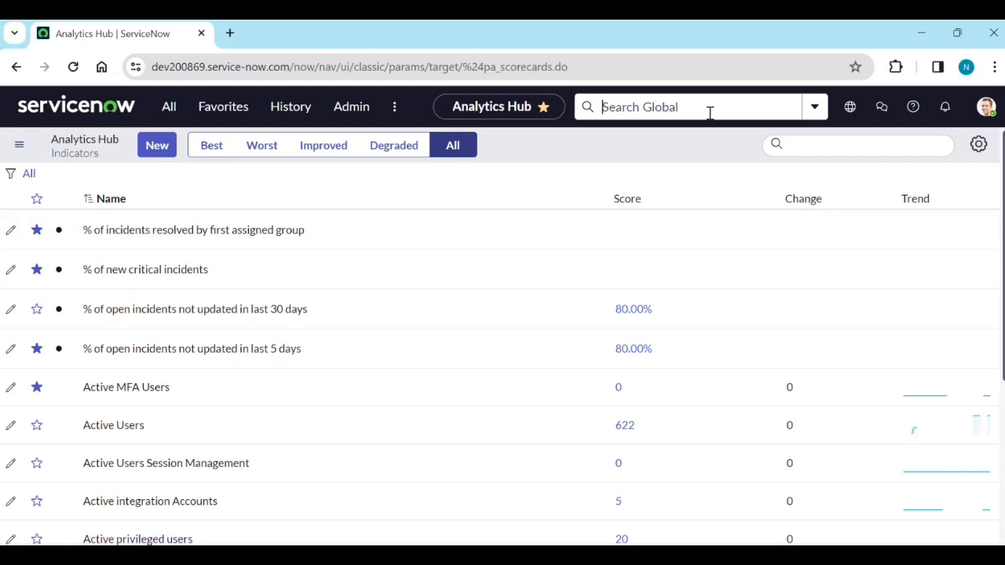
text(num)
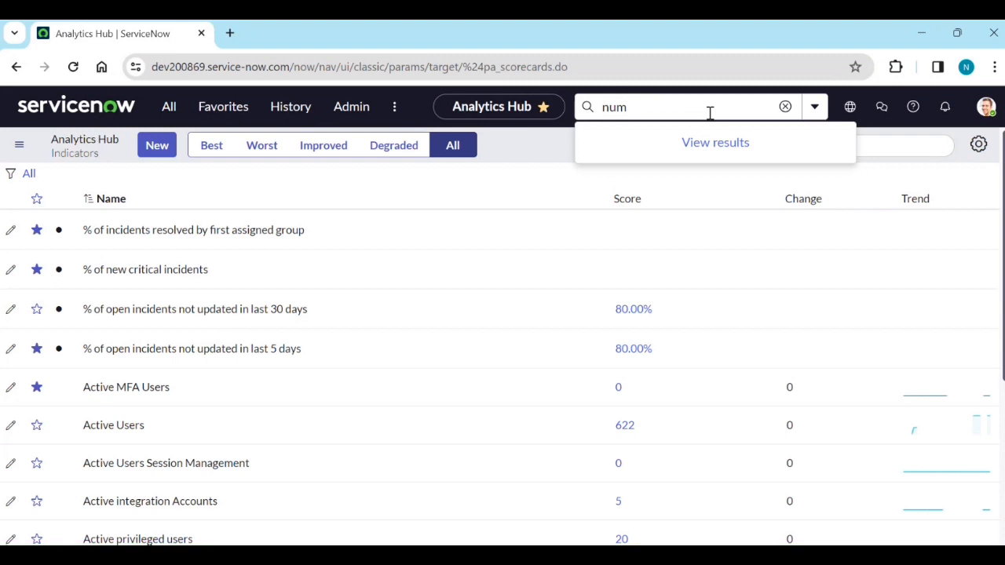
text(ber of)
click(547, 188)
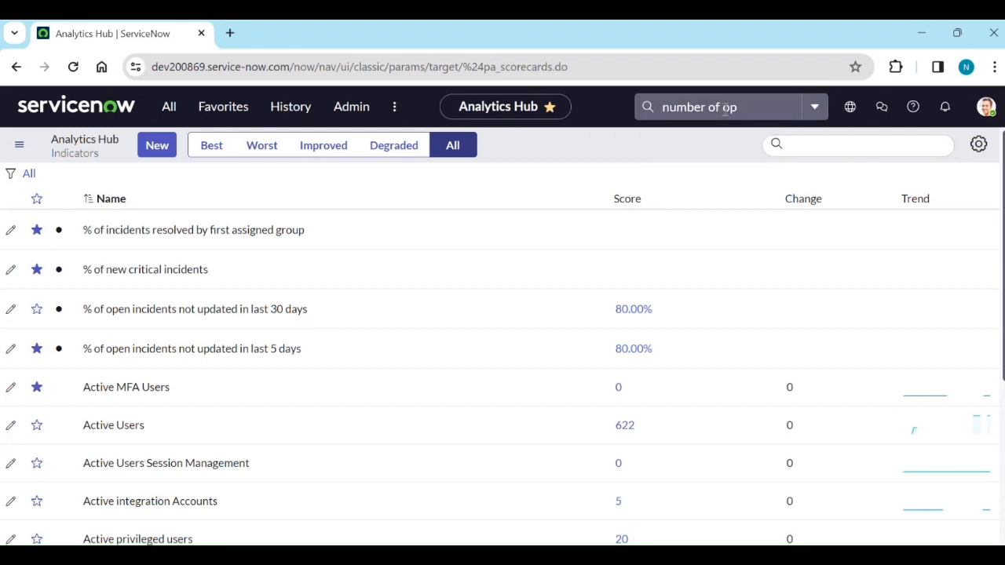
double_click(739, 109)
key(ctrl+a)
key(BackSpace)
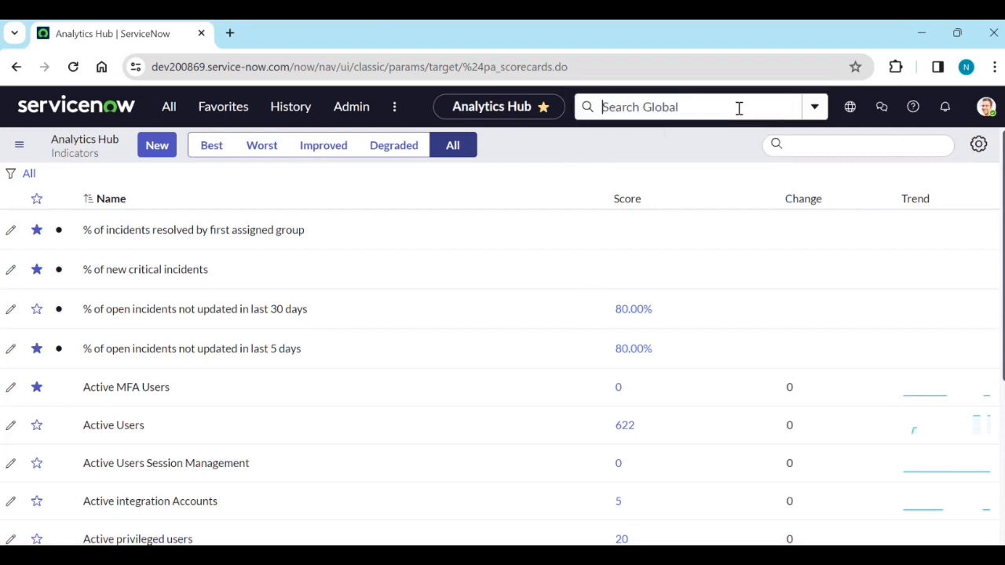
Find indicators whose name contains "number of open" and open the Number of open incidents indicator.
click(817, 146)
text(numb)
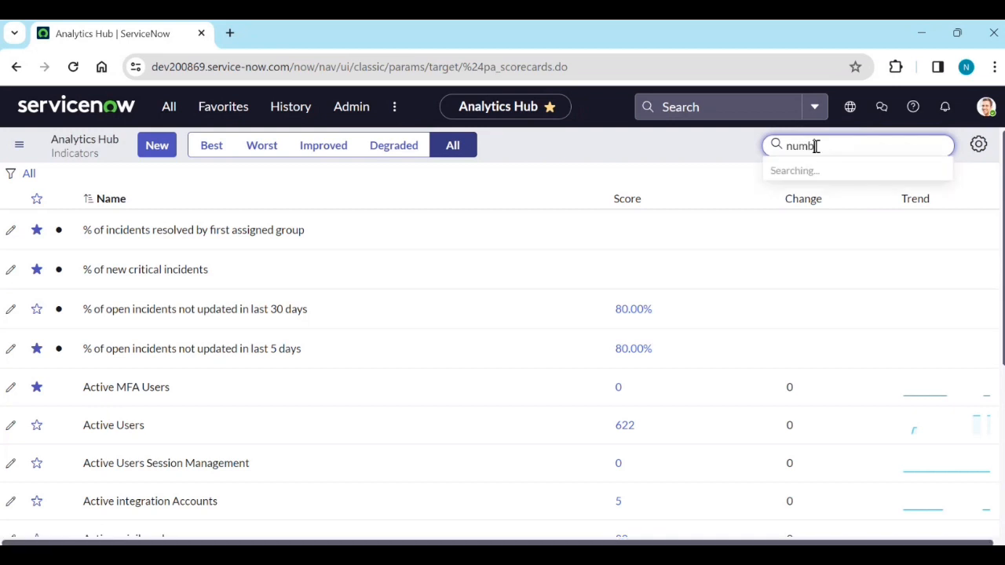
text(er of open)
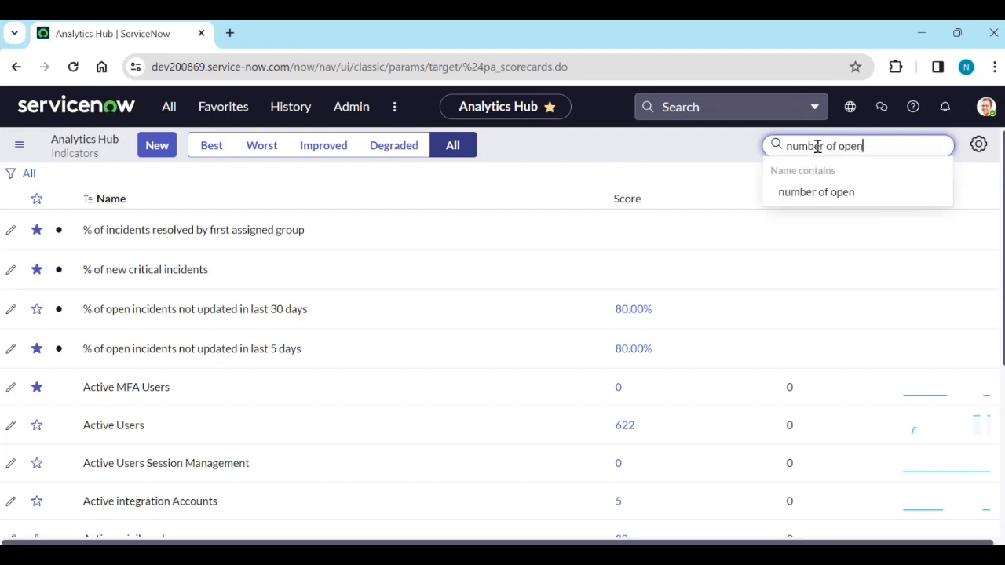
click(813, 192)
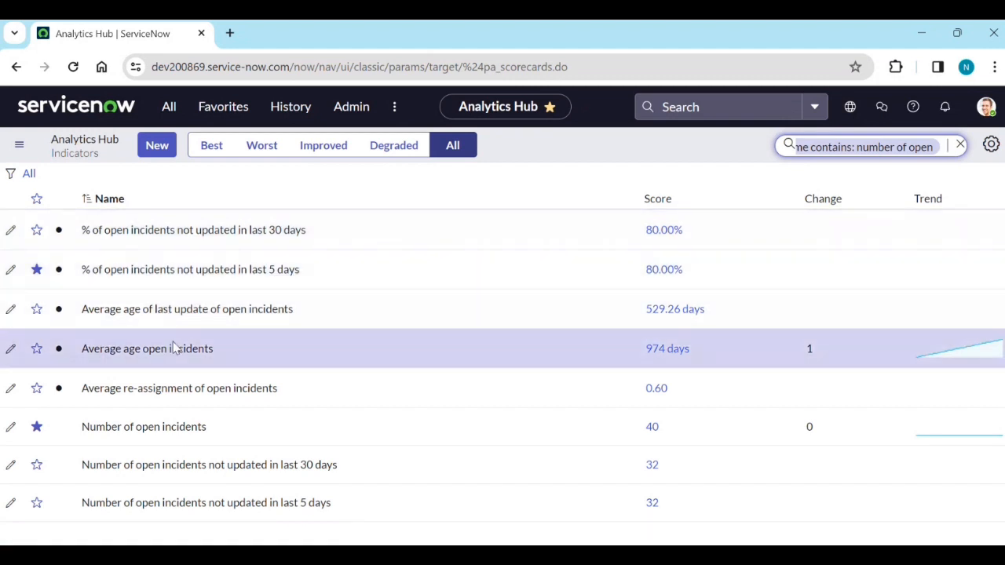
click(156, 428)
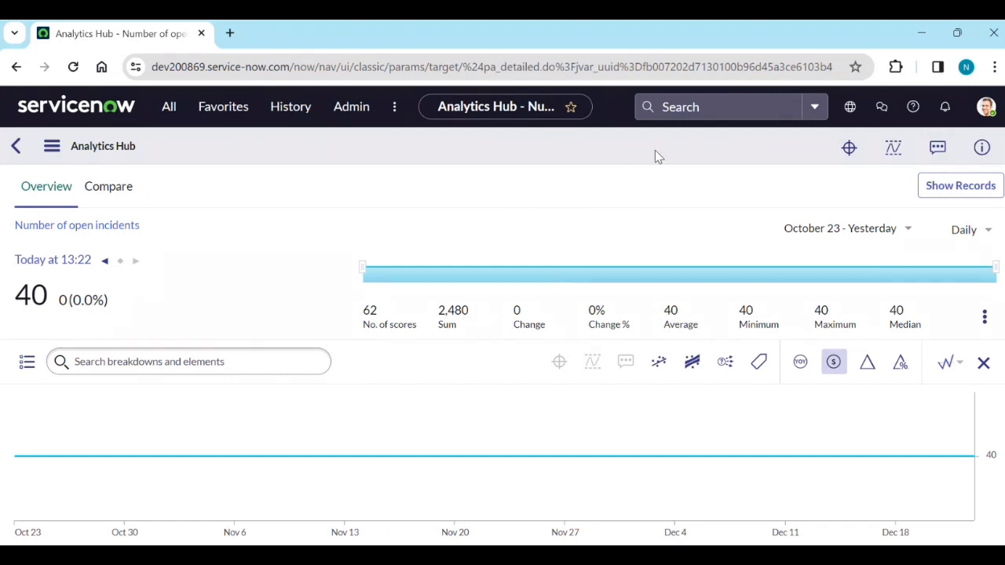
drag(653, 146, 744, 175)
click(738, 166)
click(682, 108)
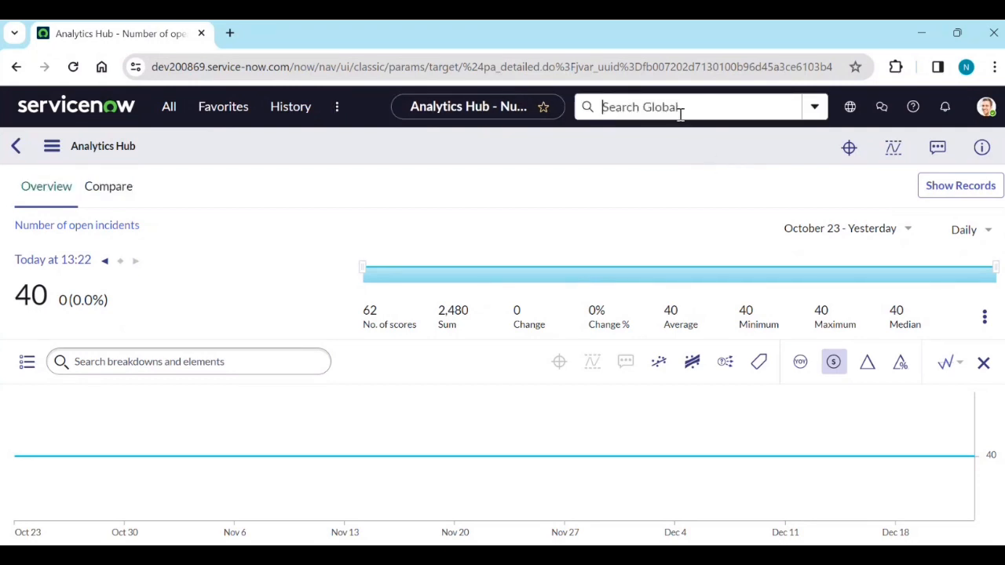
text(Banner)
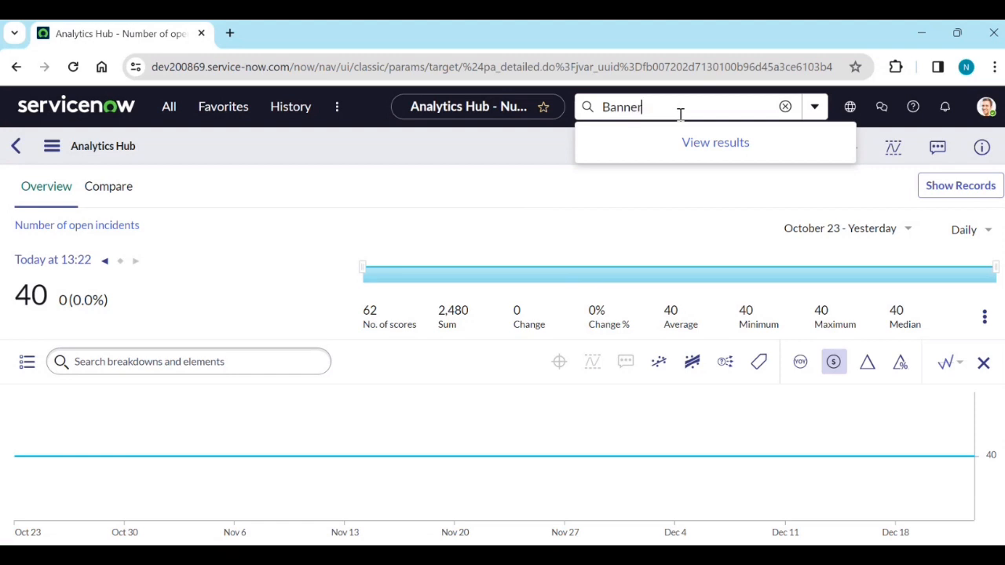
drag(649, 107, 591, 107)
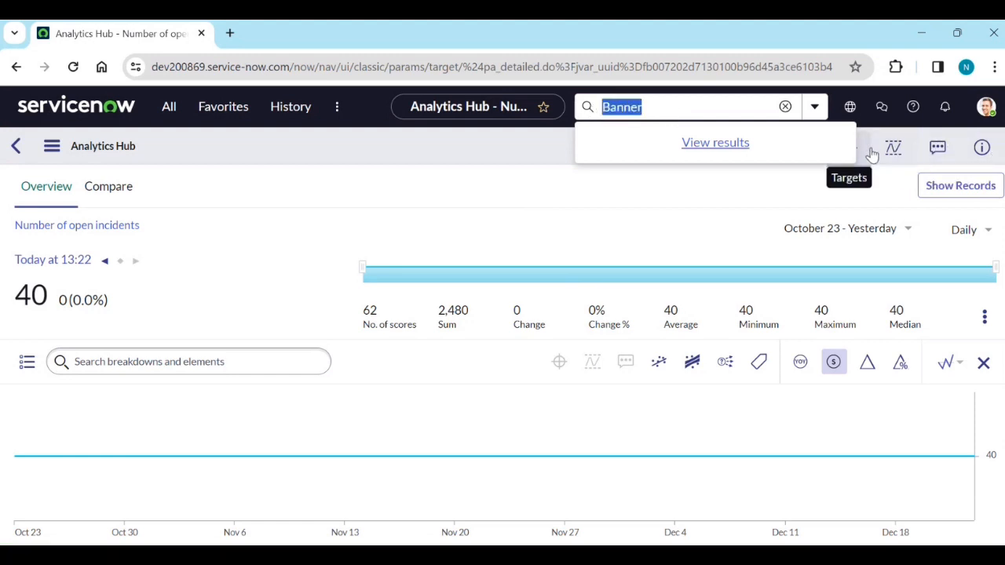
click(767, 190)
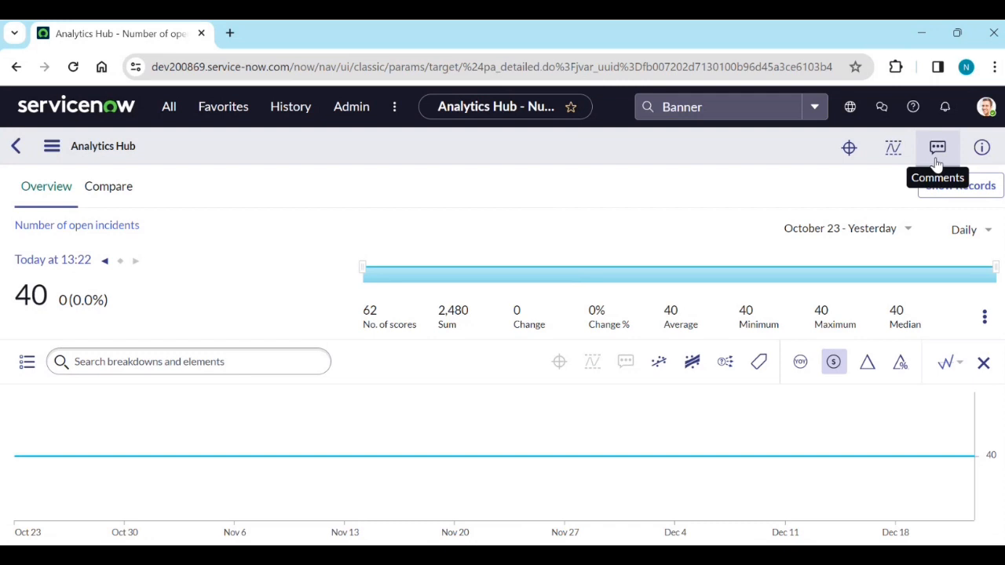
Start a new global target for the Number of open incidents indicator and set its value to 60.
click(858, 156)
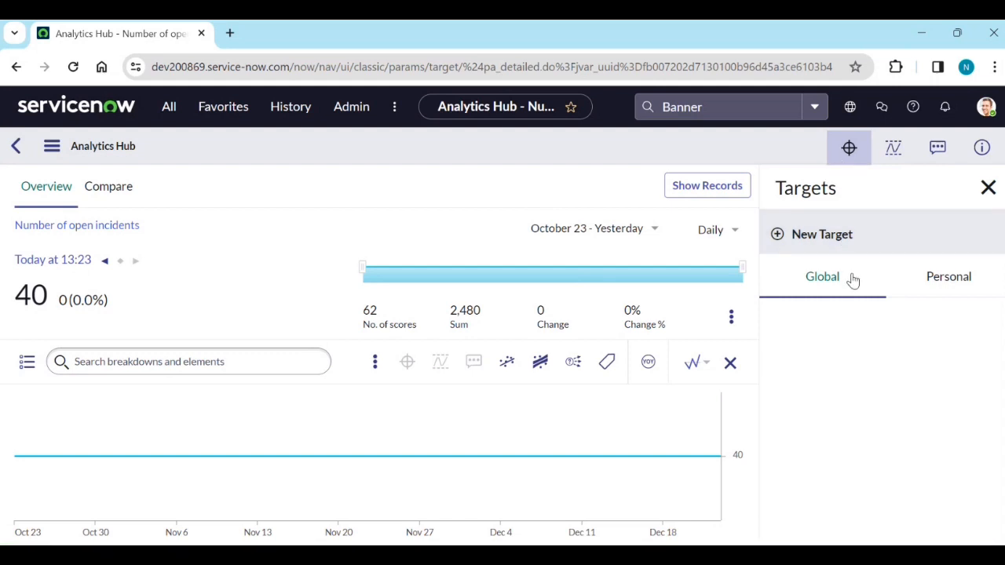
mouse_move(724, 462)
click(831, 234)
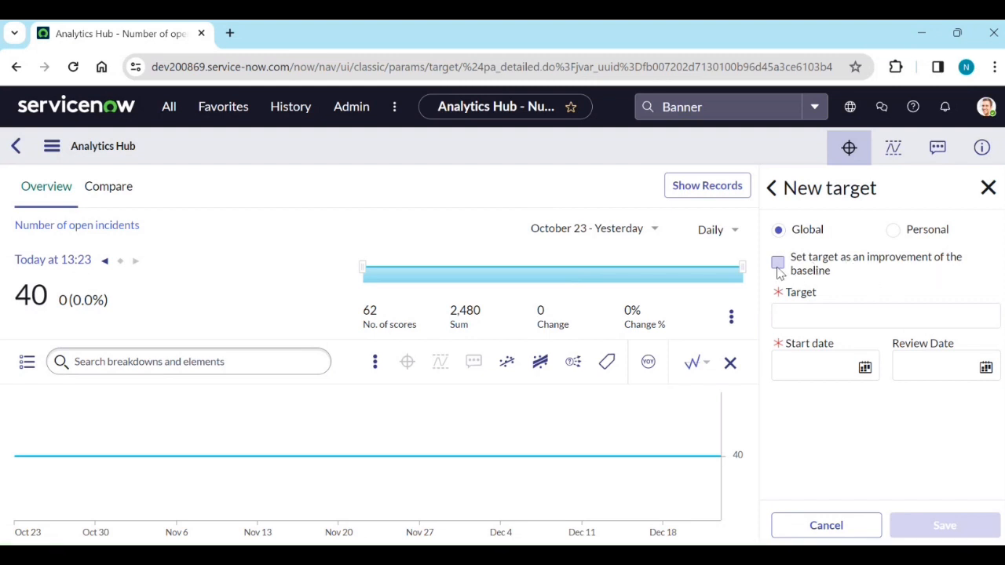
click(846, 320)
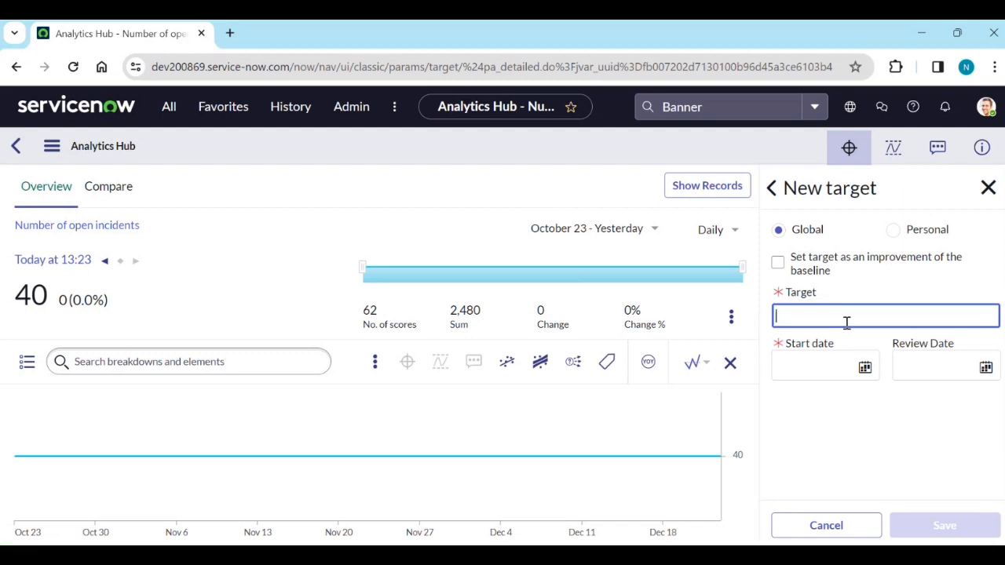
click(863, 445)
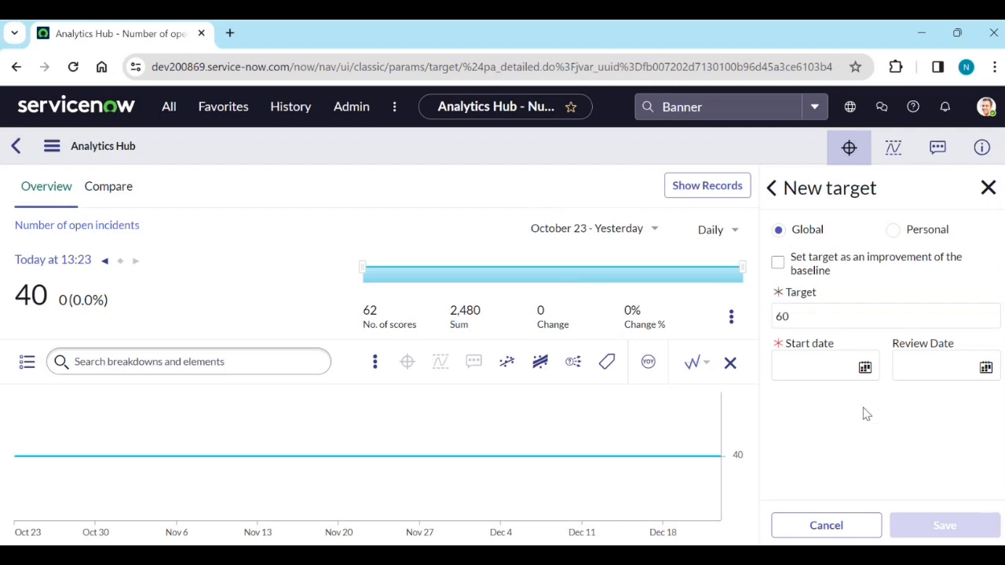
Set the global target's start date to today and its review date to December 26, and save the target.
click(864, 369)
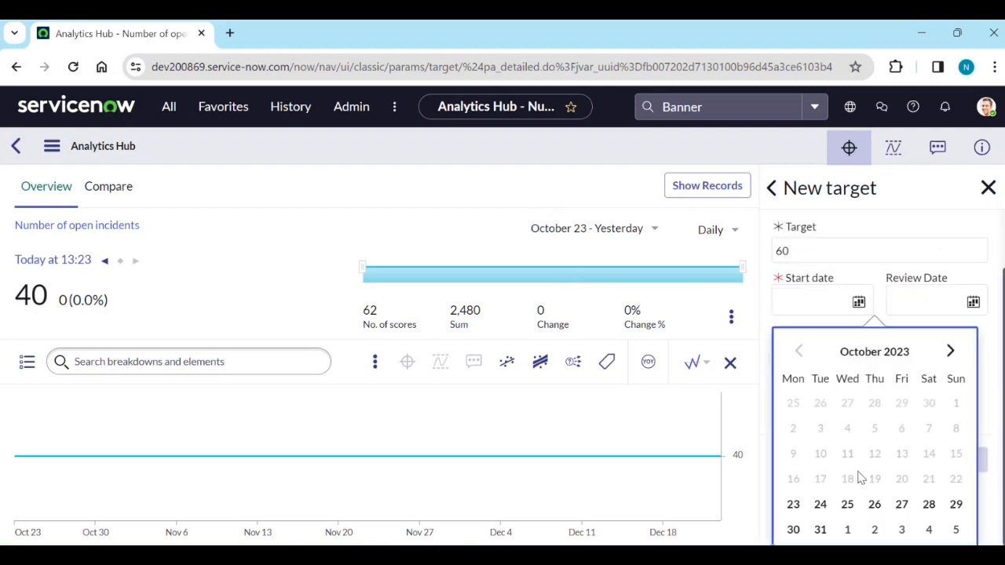
click(952, 351)
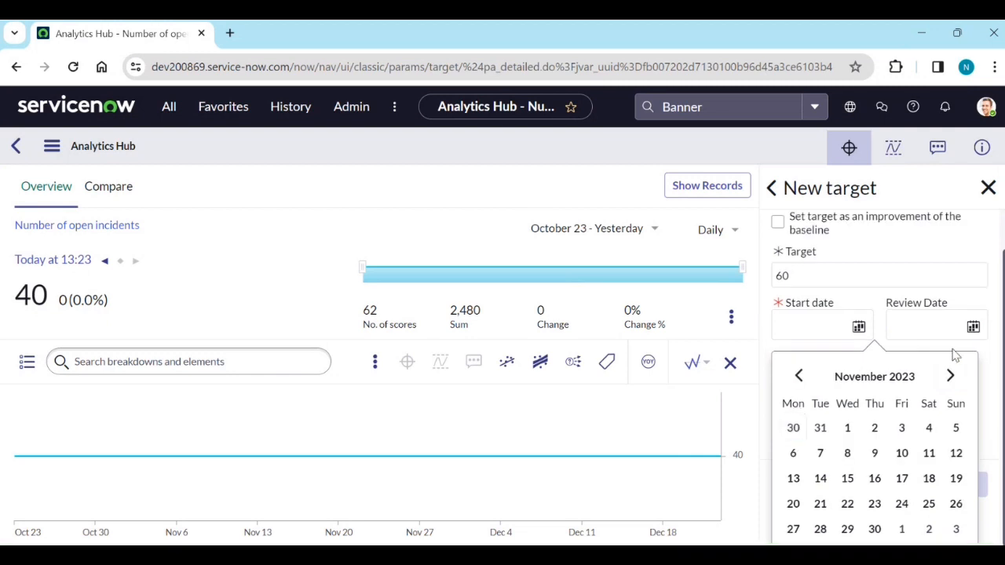
click(952, 352)
click(865, 369)
click(948, 379)
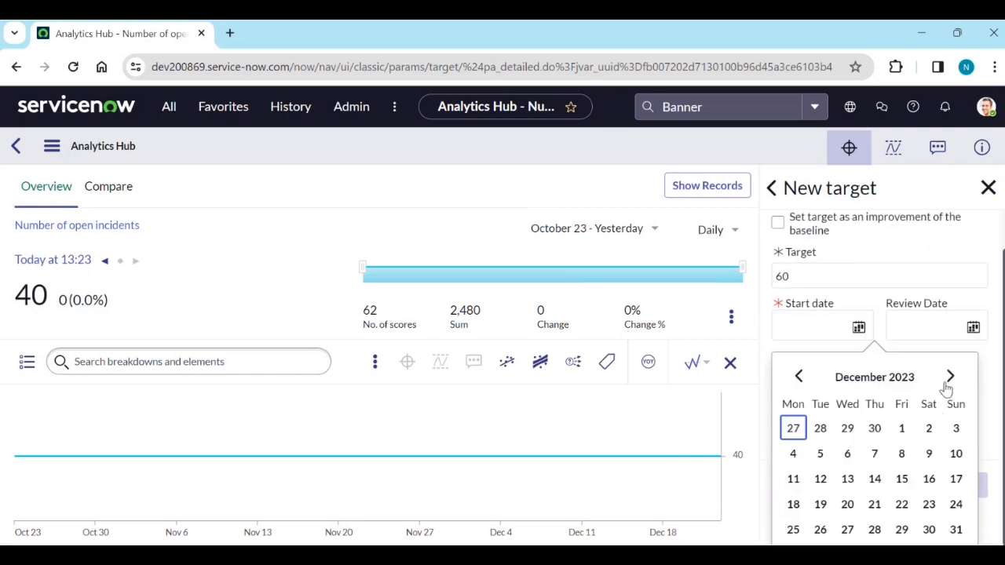
click(958, 510)
click(987, 367)
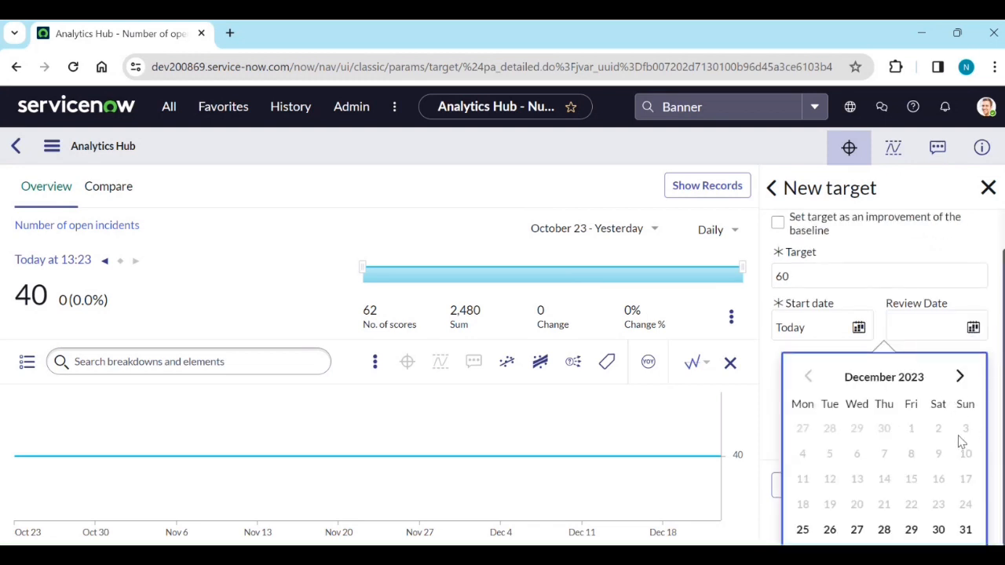
click(829, 529)
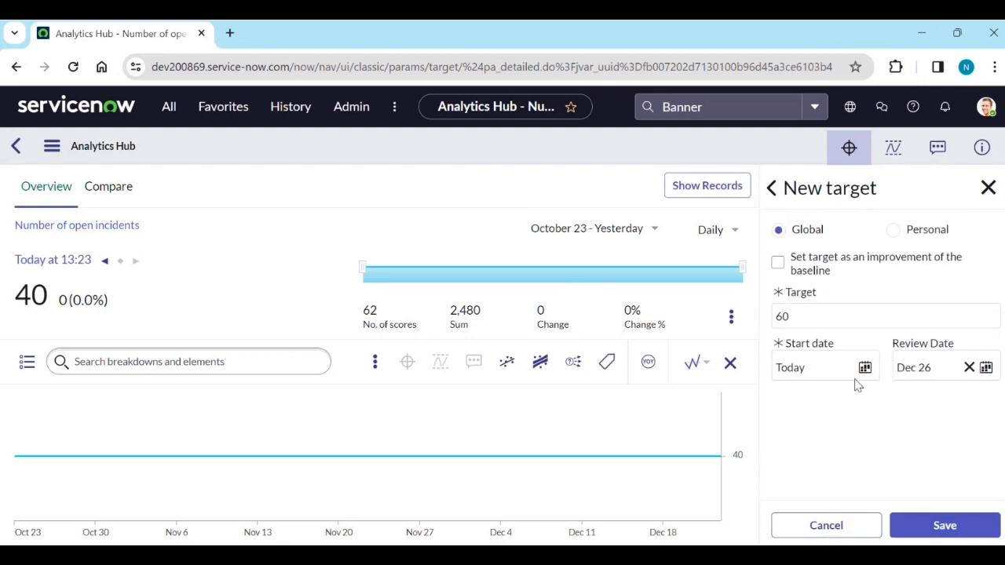
click(929, 527)
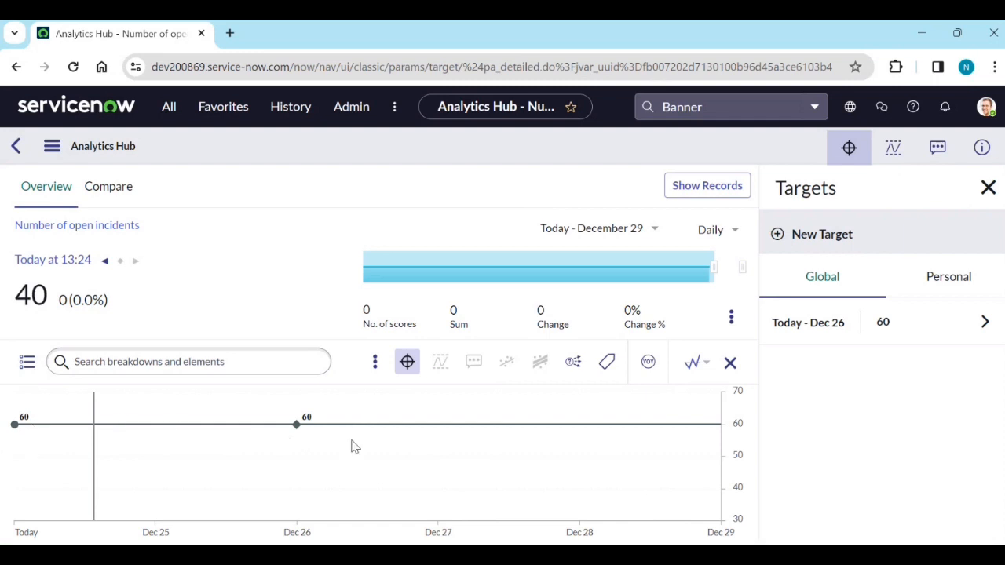
Start a new personal target for the same indicator and set its value to 70.
click(975, 283)
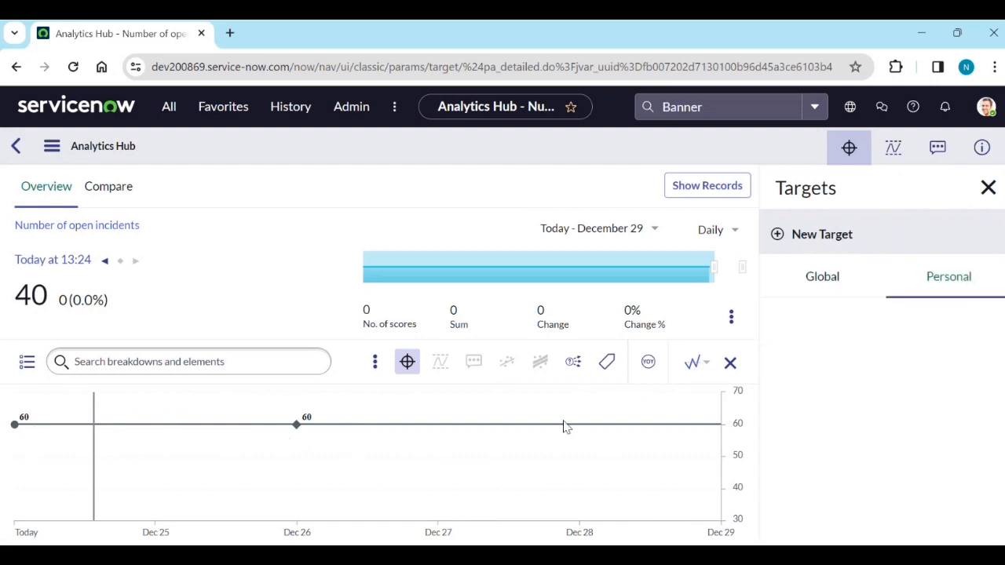
click(801, 237)
click(827, 317)
text(70)
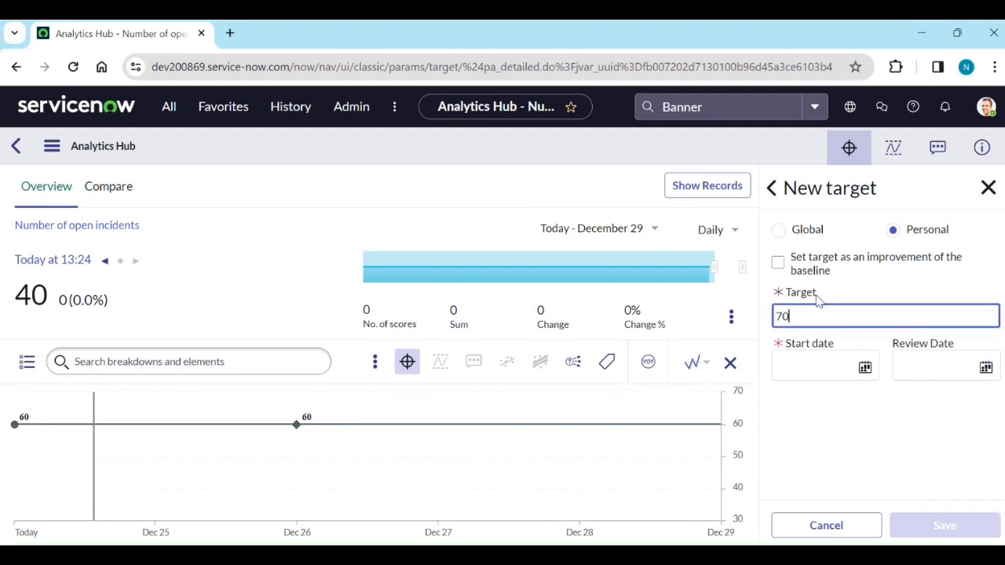
Set the personal target's start date to today and its review date to December 26, save it and close the targets.
click(865, 367)
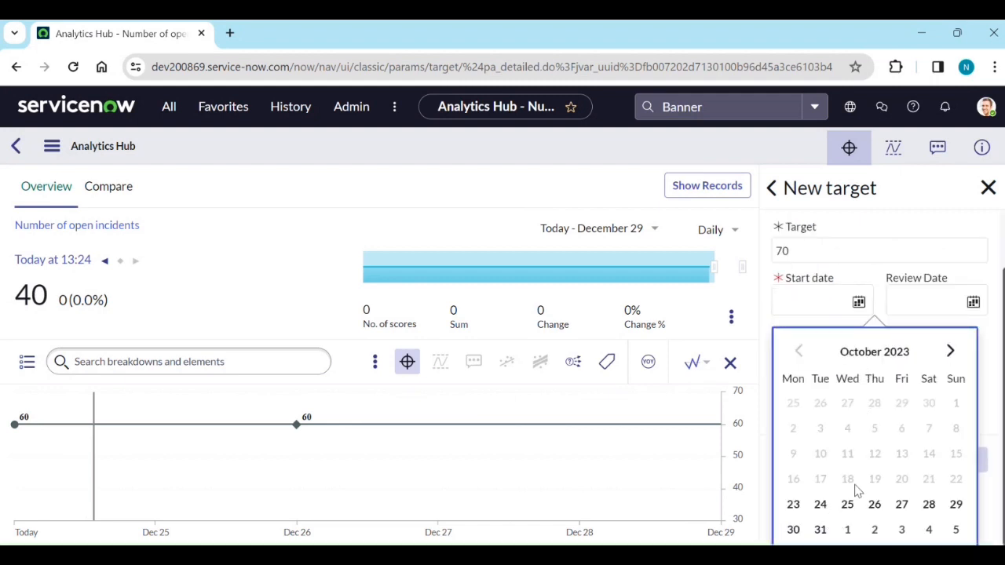
click(951, 351)
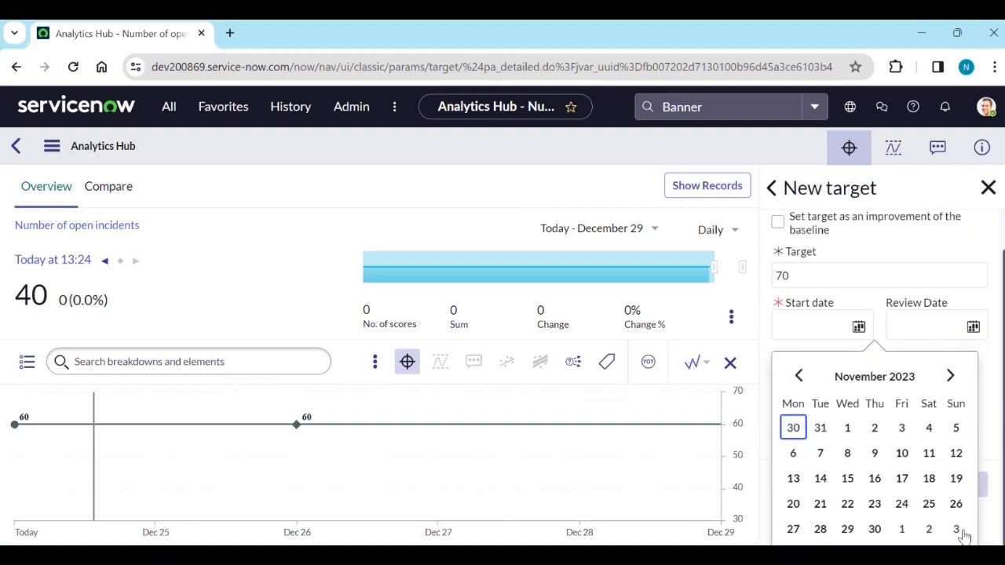
click(950, 376)
click(956, 504)
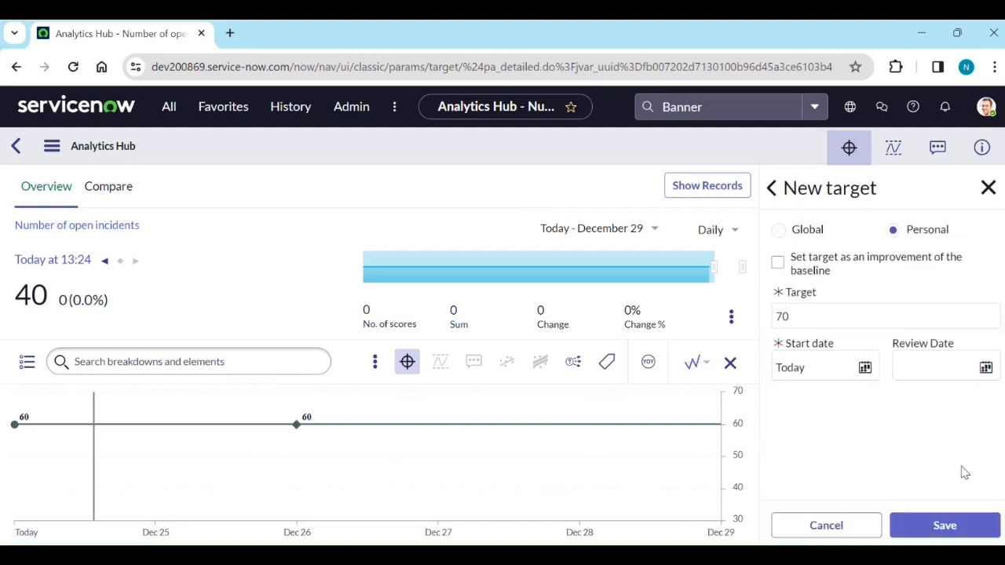
click(985, 367)
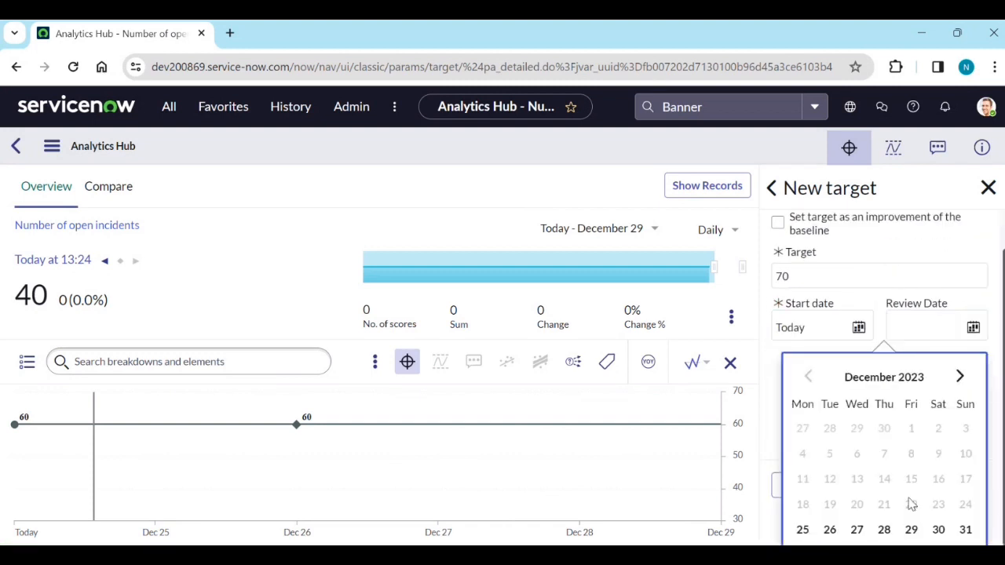
click(830, 529)
click(942, 527)
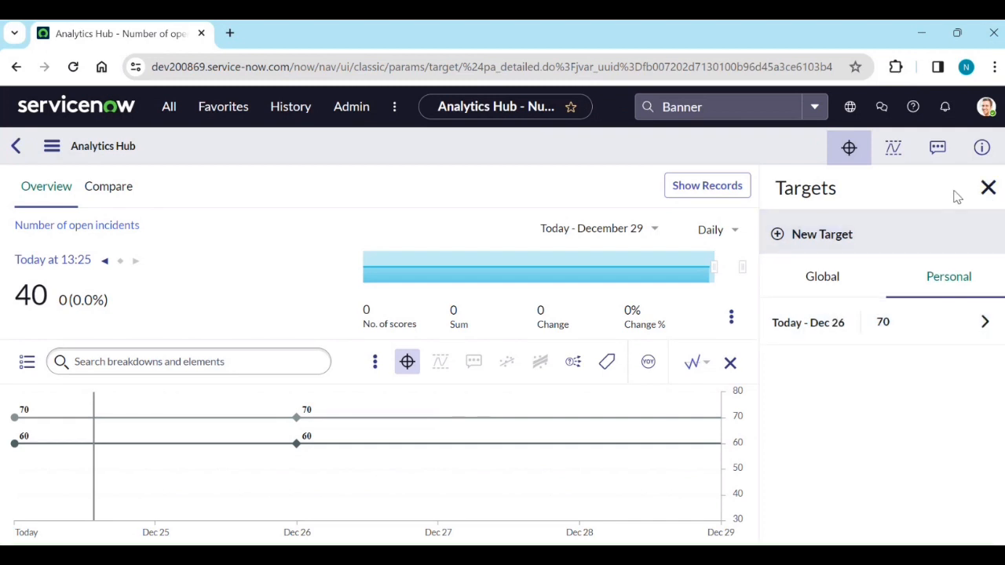
click(988, 190)
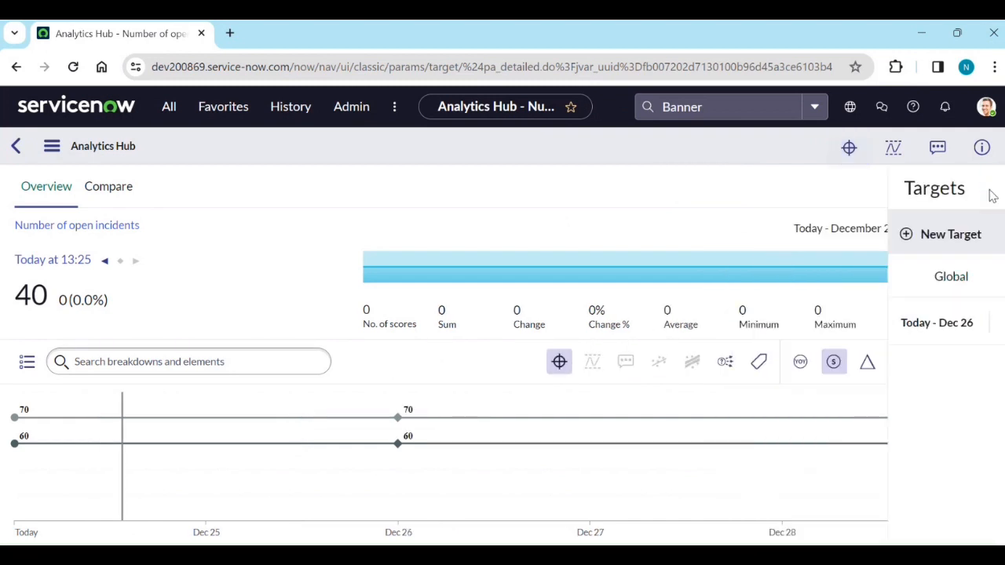
Add a global All time high threshold to the indicator and remove it again.
click(893, 150)
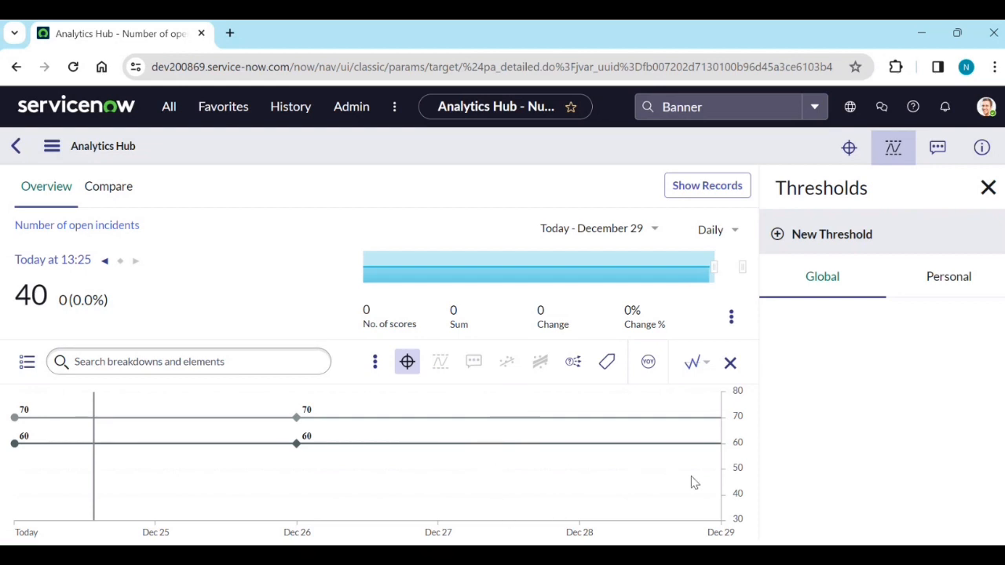
click(824, 236)
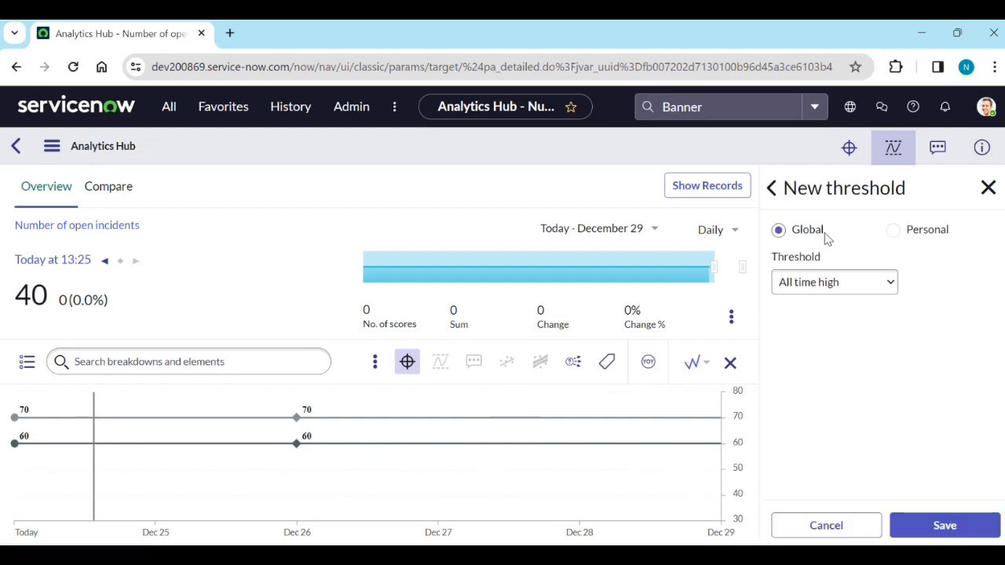
click(832, 285)
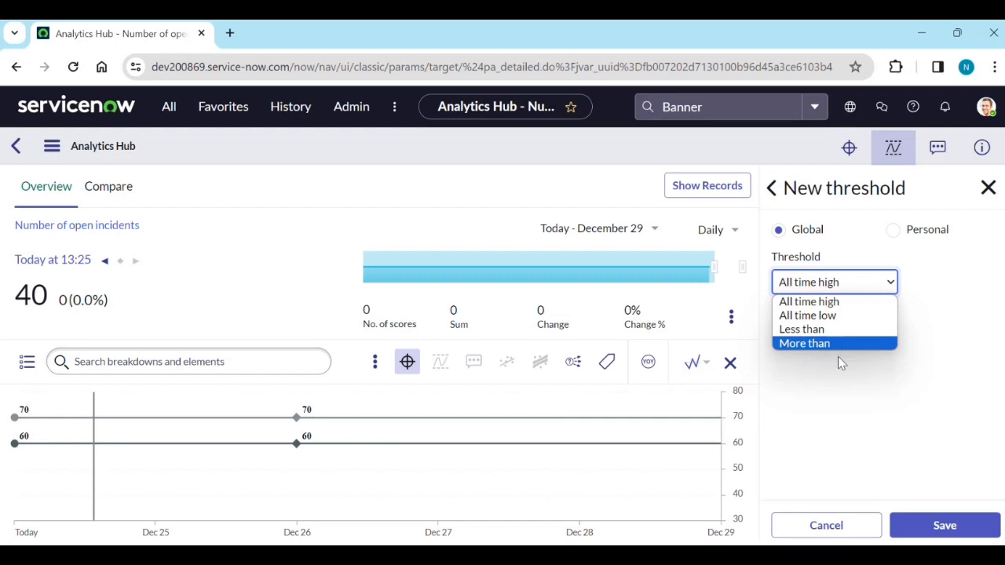
click(858, 435)
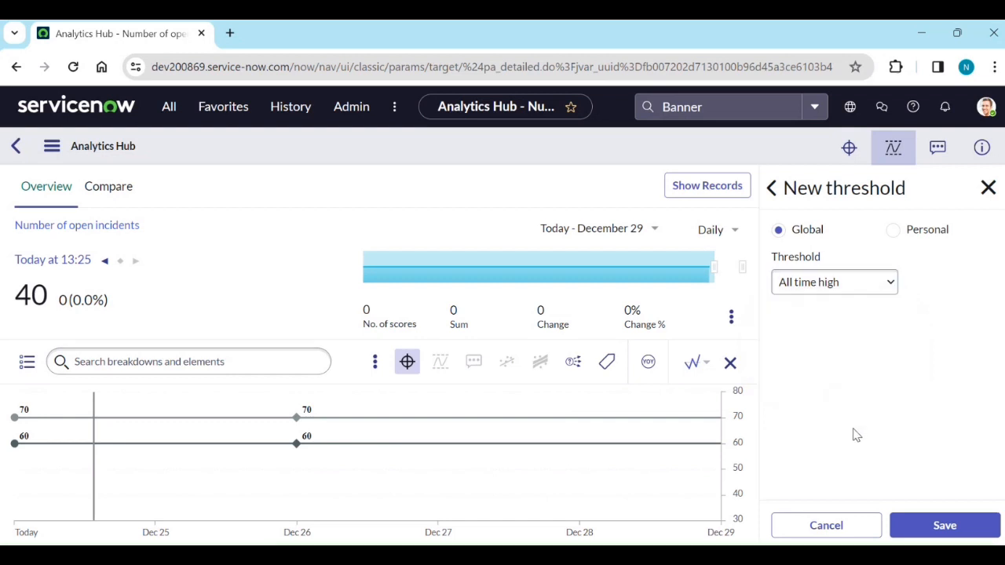
click(936, 529)
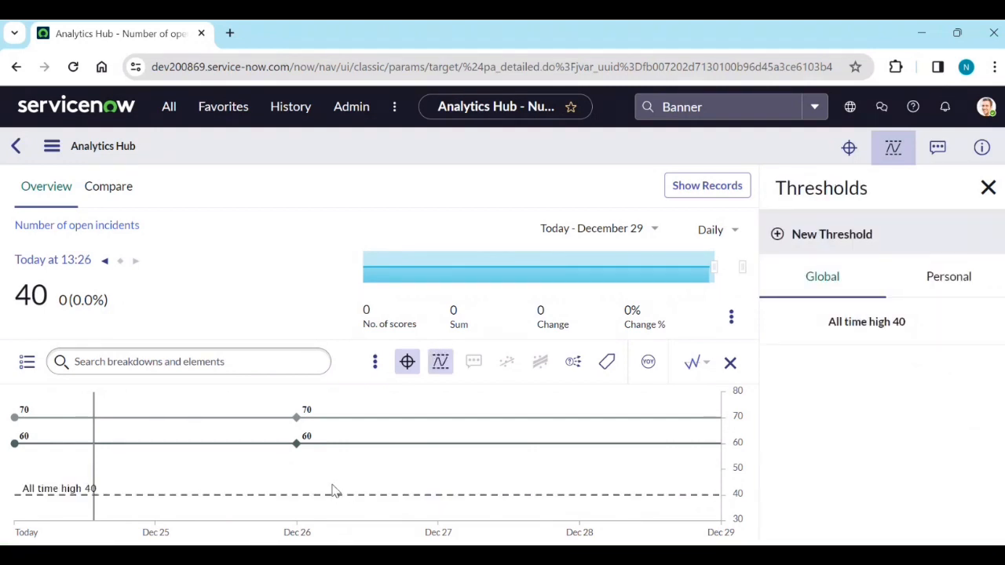
mouse_move(859, 330)
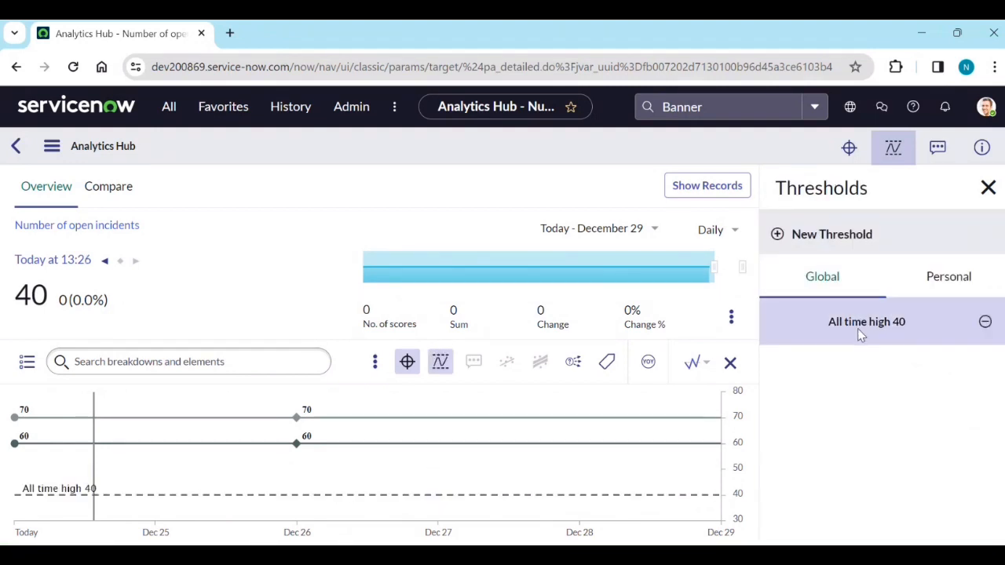
click(985, 323)
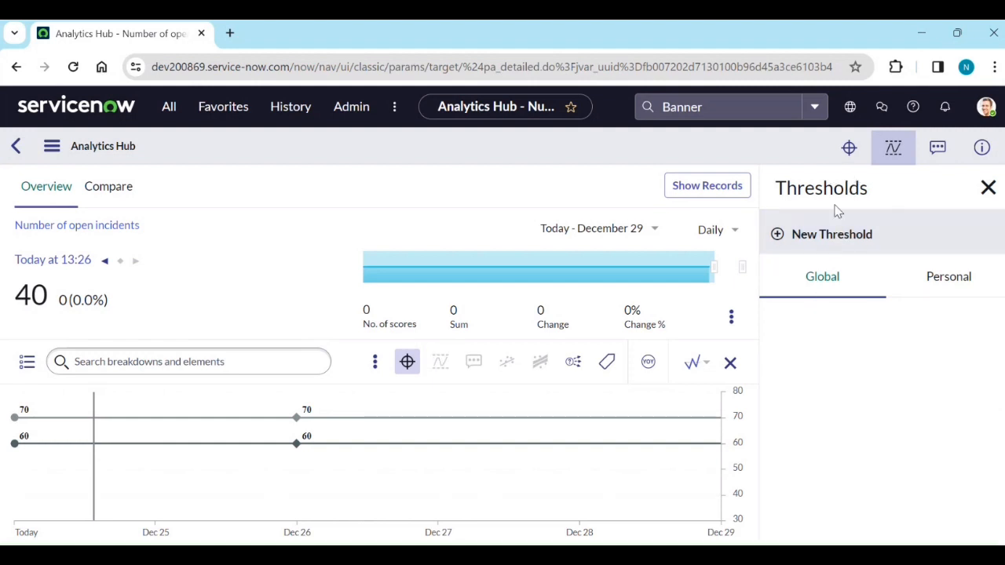
Add a global threshold of More than 90 to the indicator and save it.
click(805, 245)
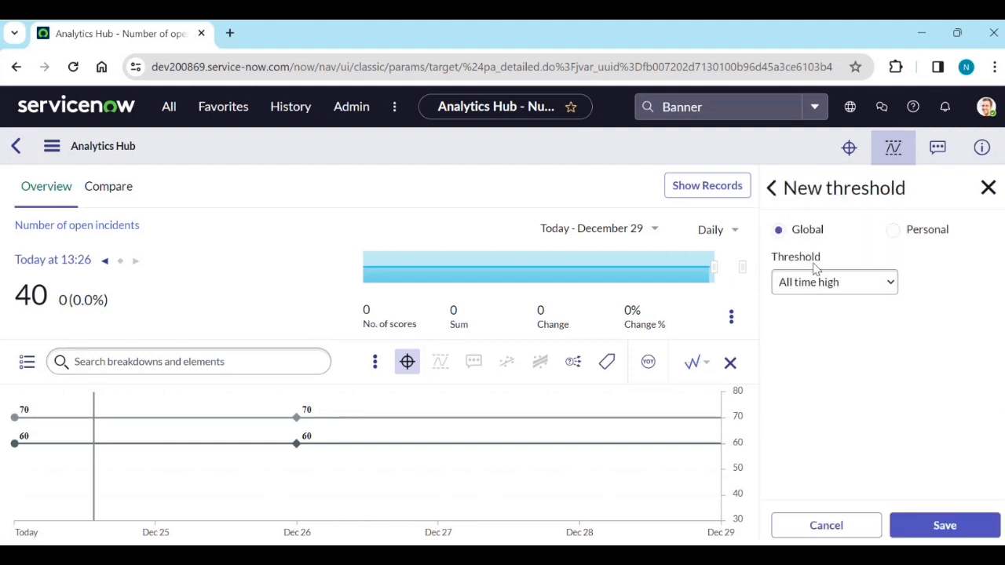
click(855, 285)
click(837, 344)
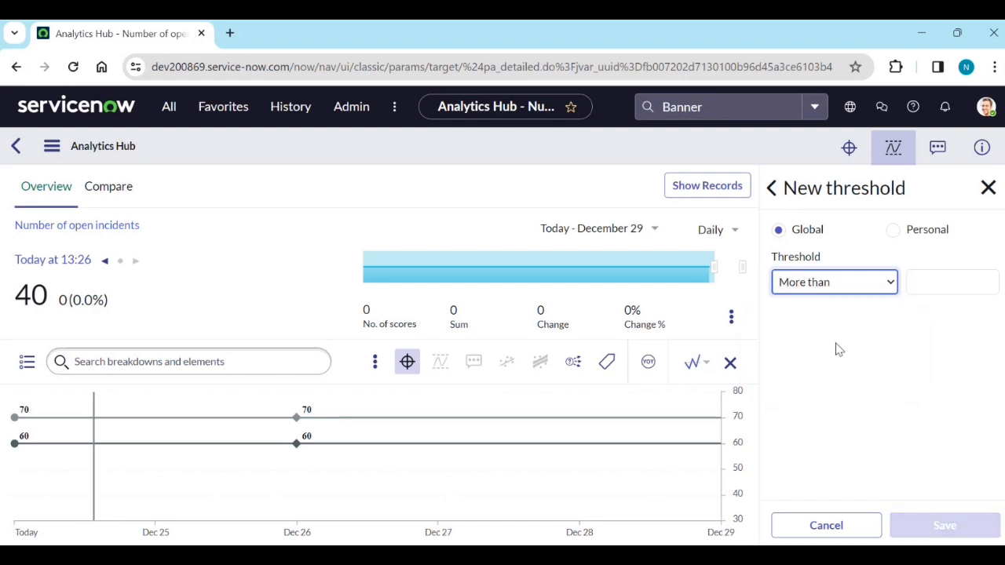
click(949, 283)
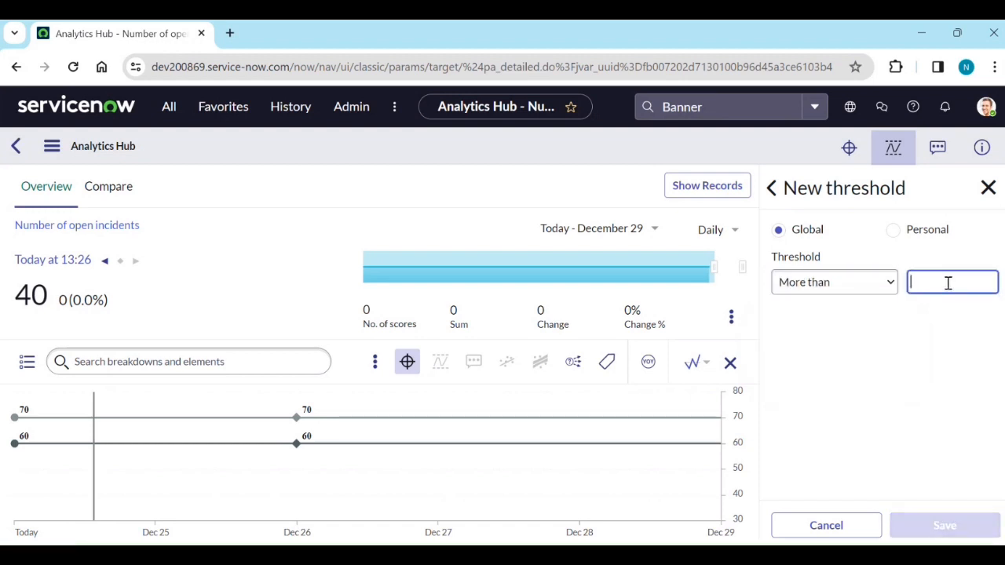
text(90)
click(958, 525)
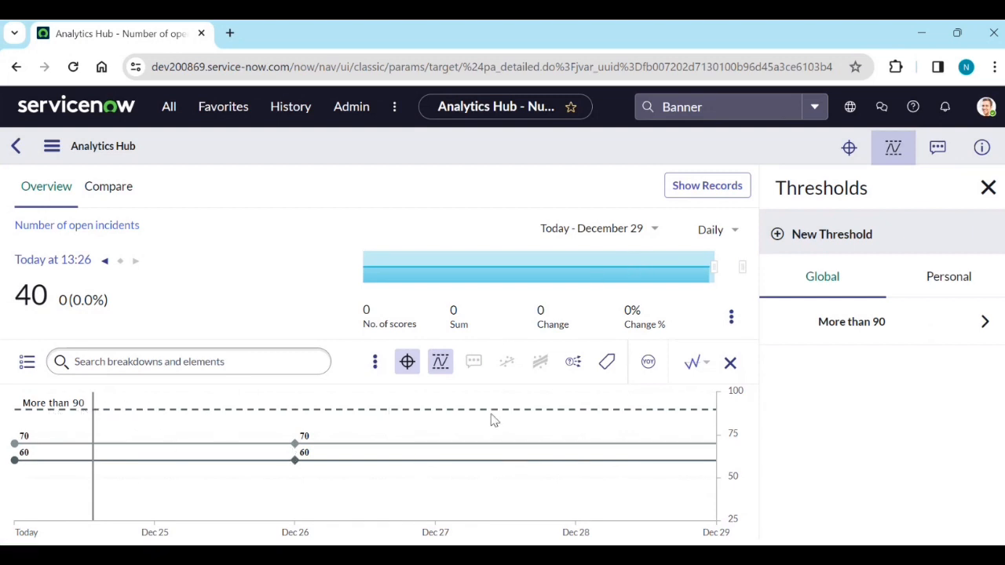
Add a global threshold of Less than 30 to the Number of open incidents indicator and save it.
click(802, 234)
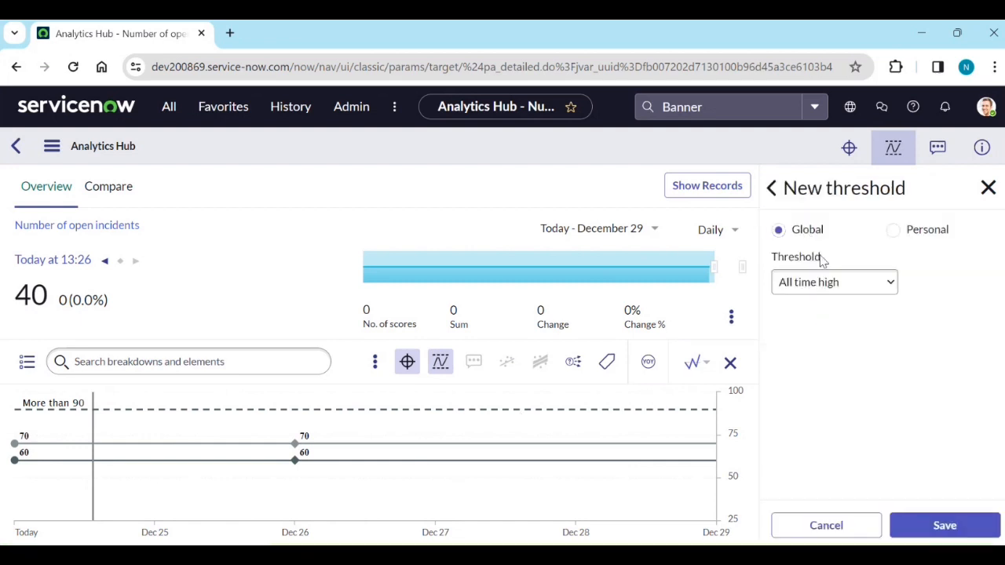
click(829, 283)
click(833, 328)
click(945, 280)
text(30)
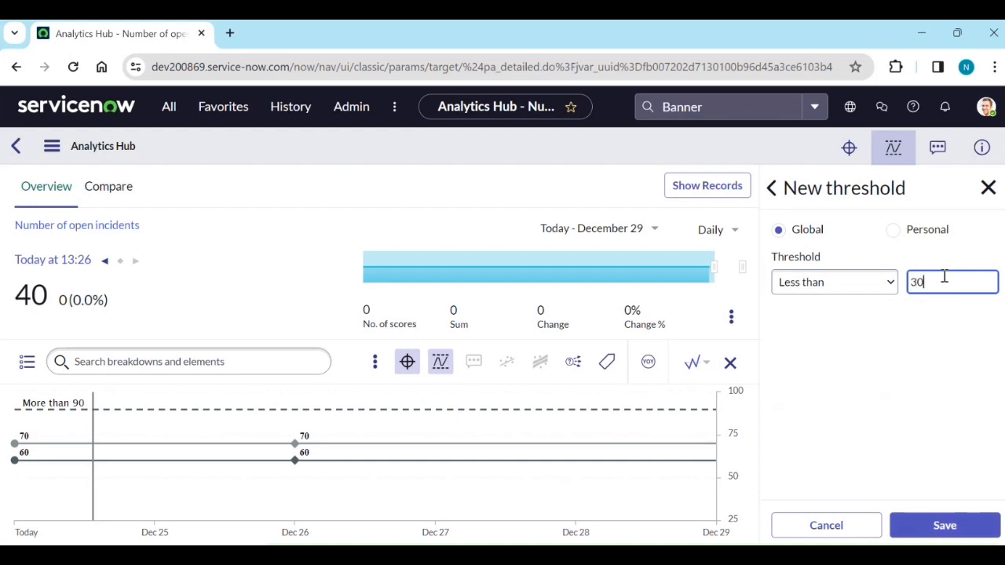
click(956, 526)
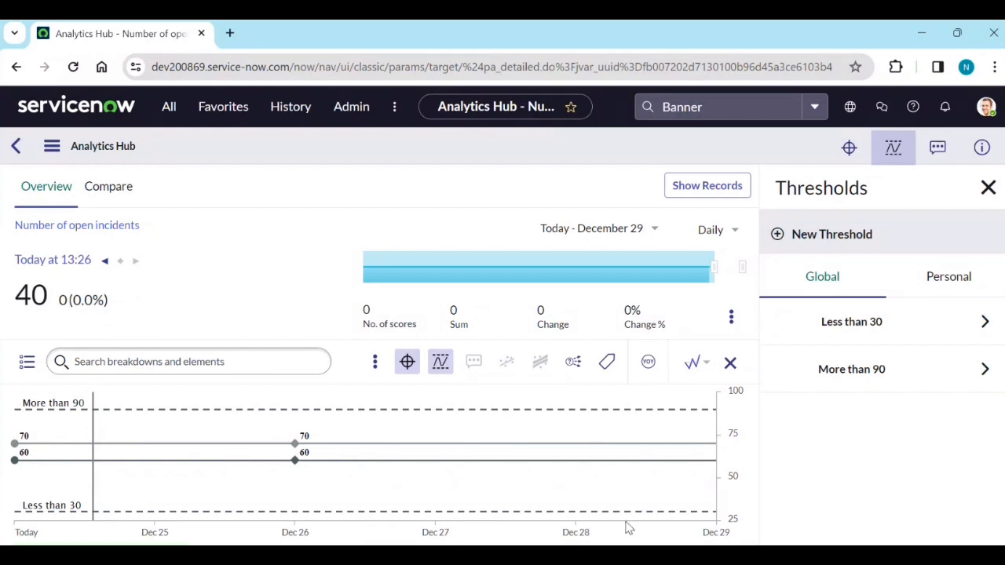
Add a comment reading "ok" to the indicator, dated yesterday (December 23), and save it.
click(936, 153)
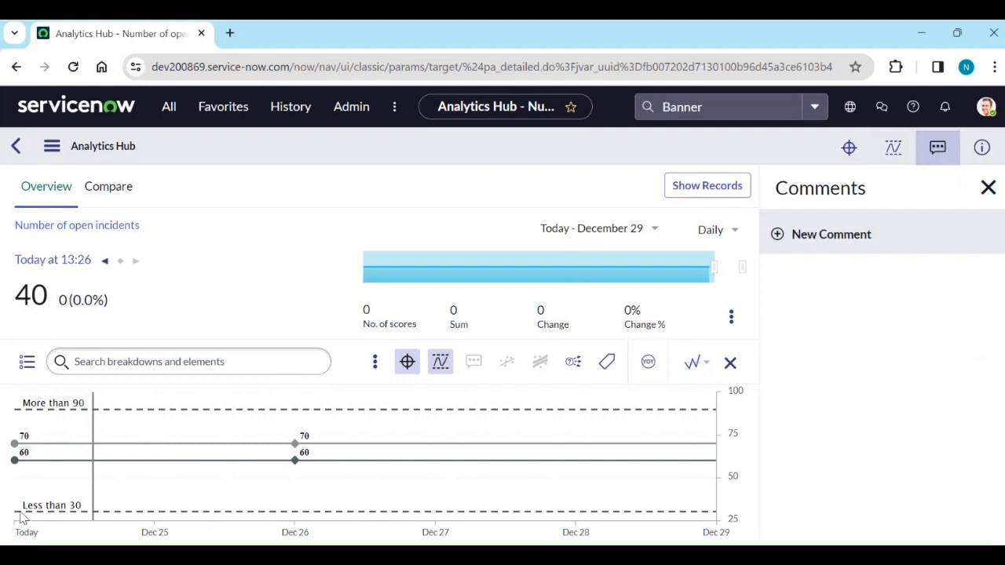
click(630, 234)
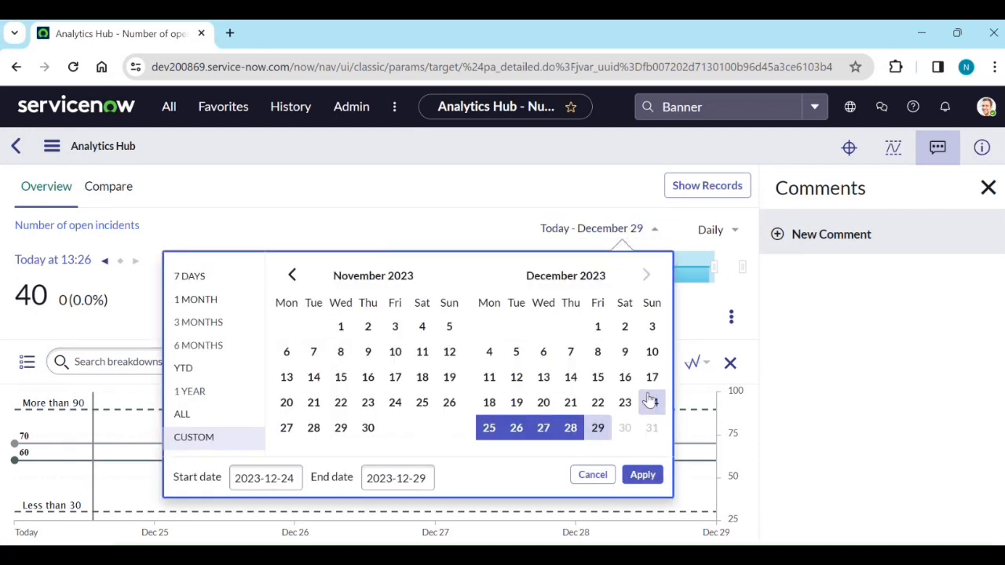
click(623, 194)
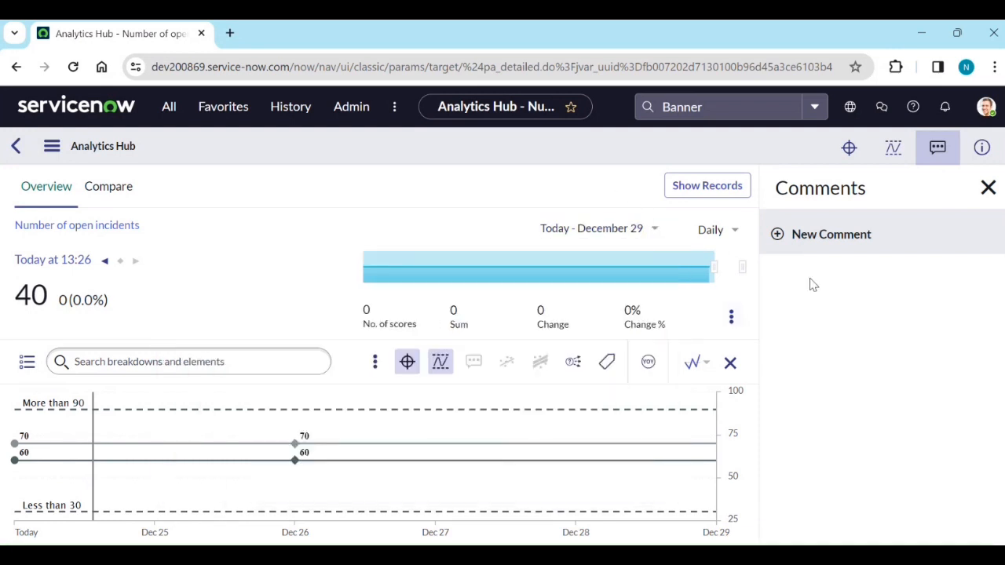
click(796, 238)
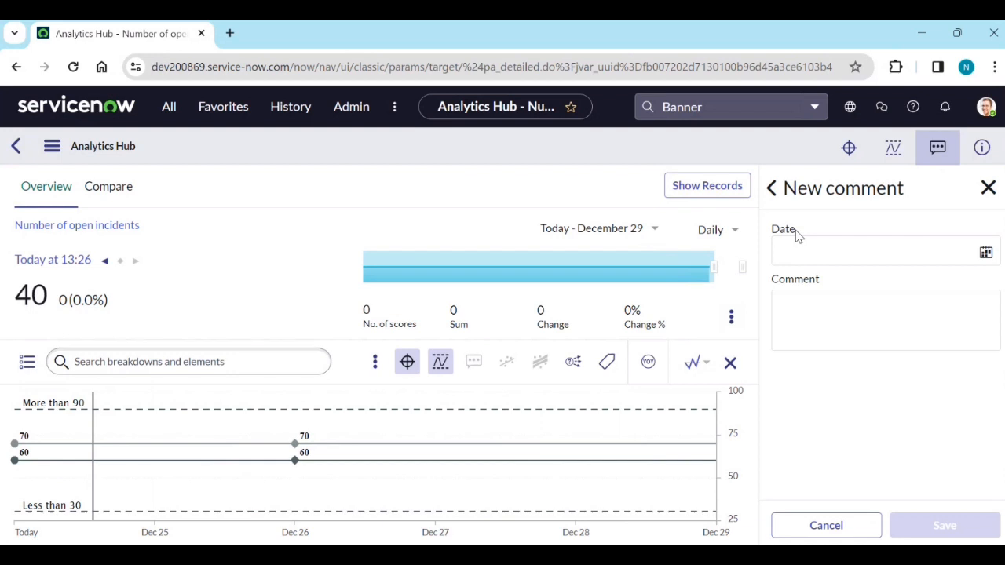
click(986, 253)
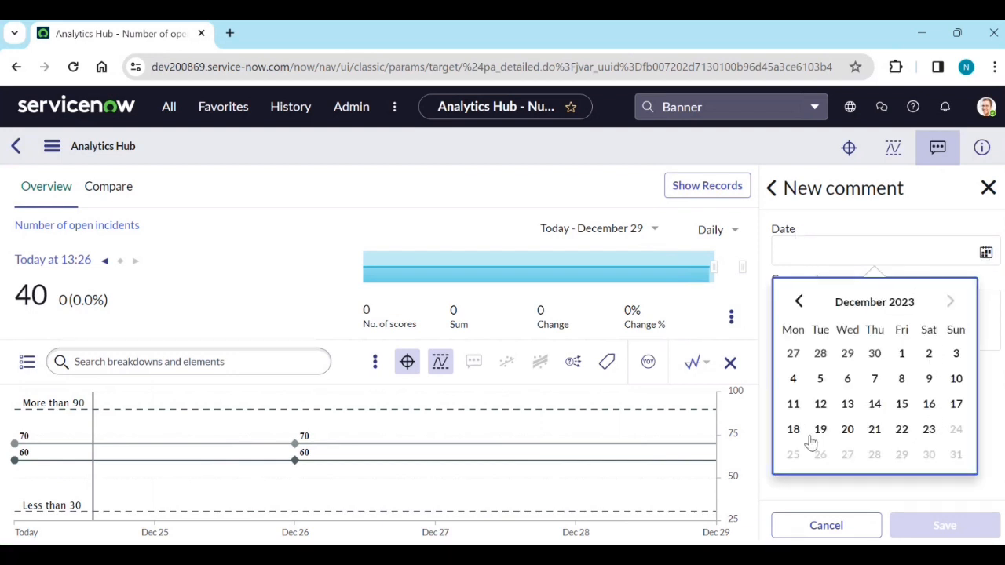
click(929, 432)
click(829, 318)
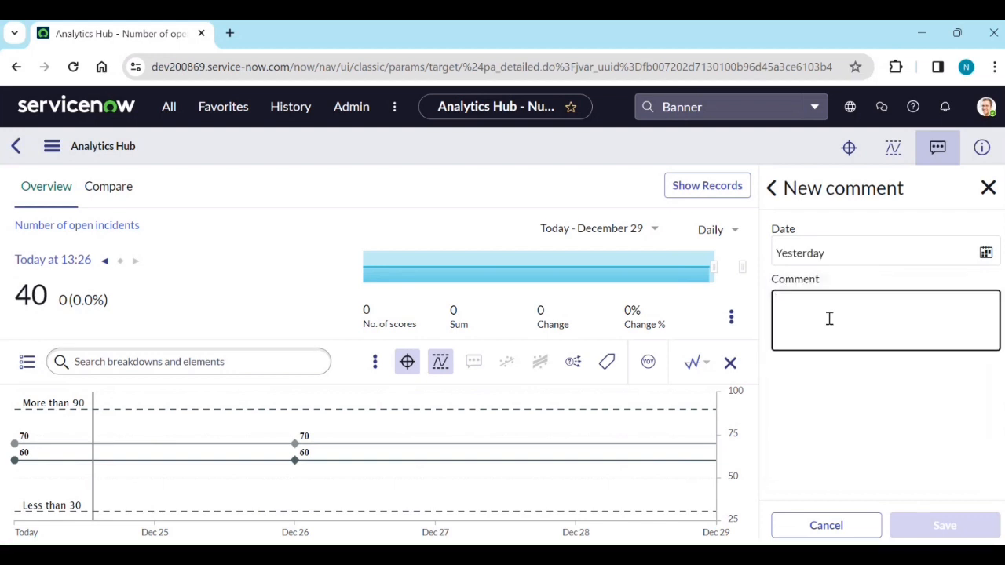
text(ok)
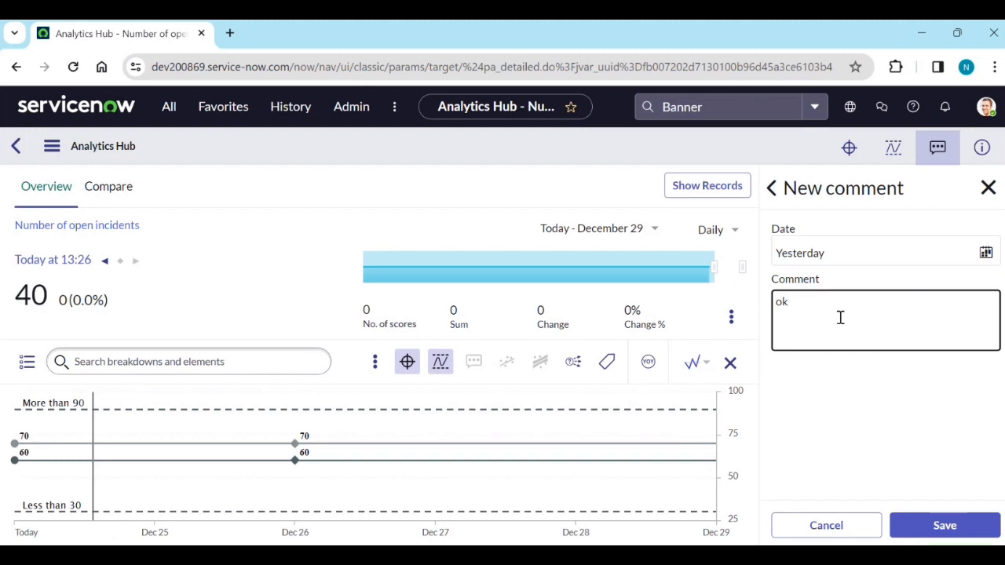
click(926, 522)
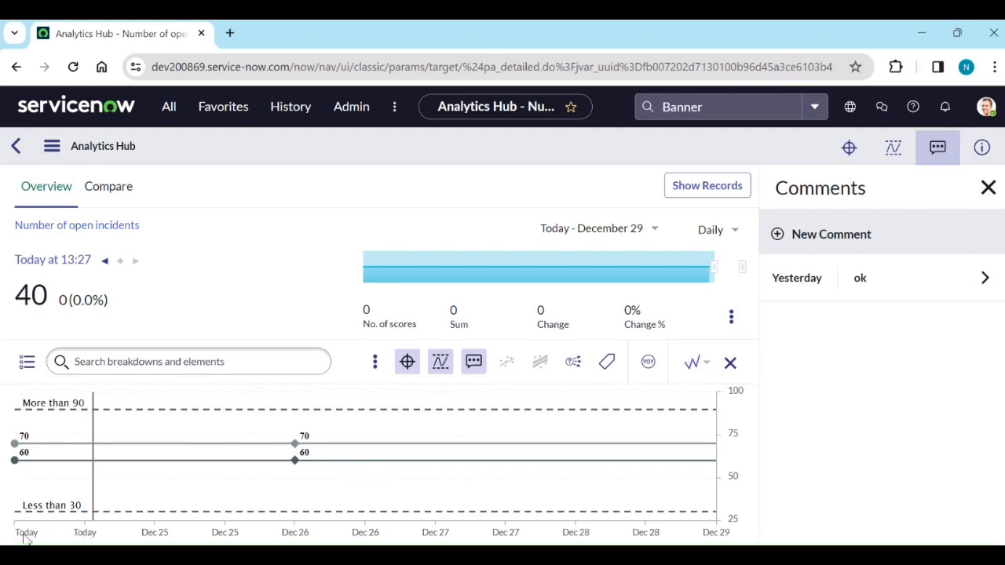
Narrow the chart's date range to 2023-12-23 through 2023-12-24 and inspect yesterday's comment on the chart.
click(571, 229)
click(626, 404)
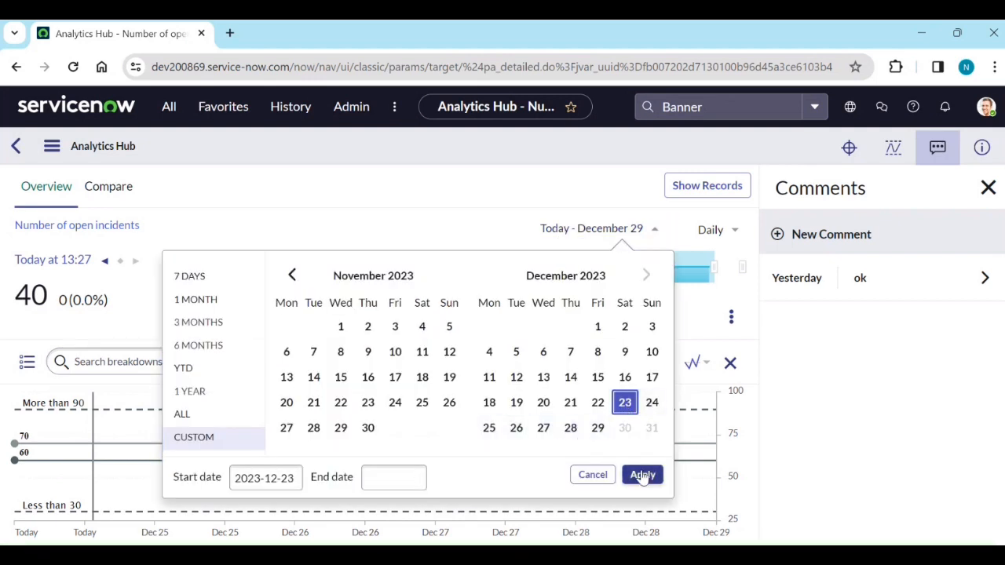
click(650, 403)
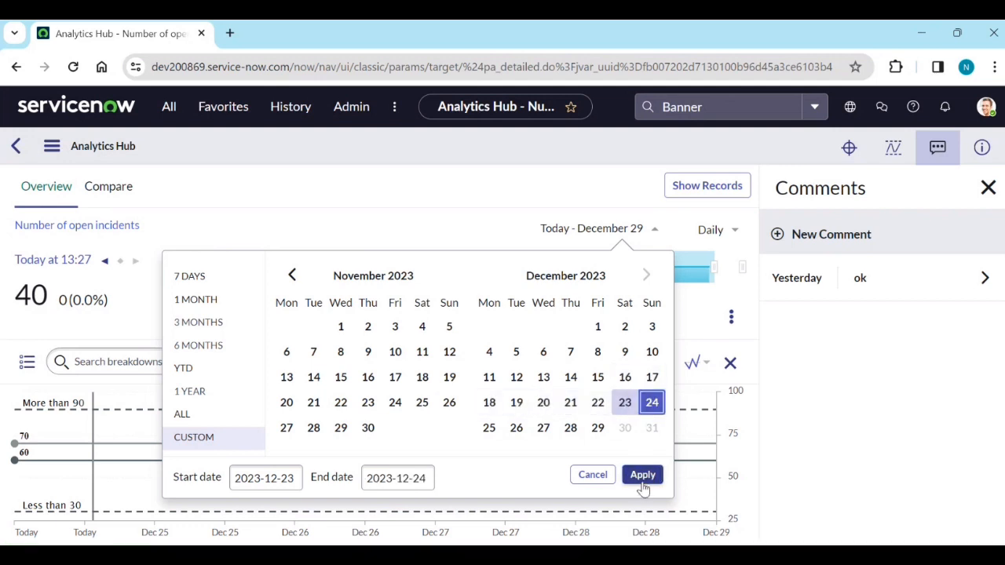
click(642, 477)
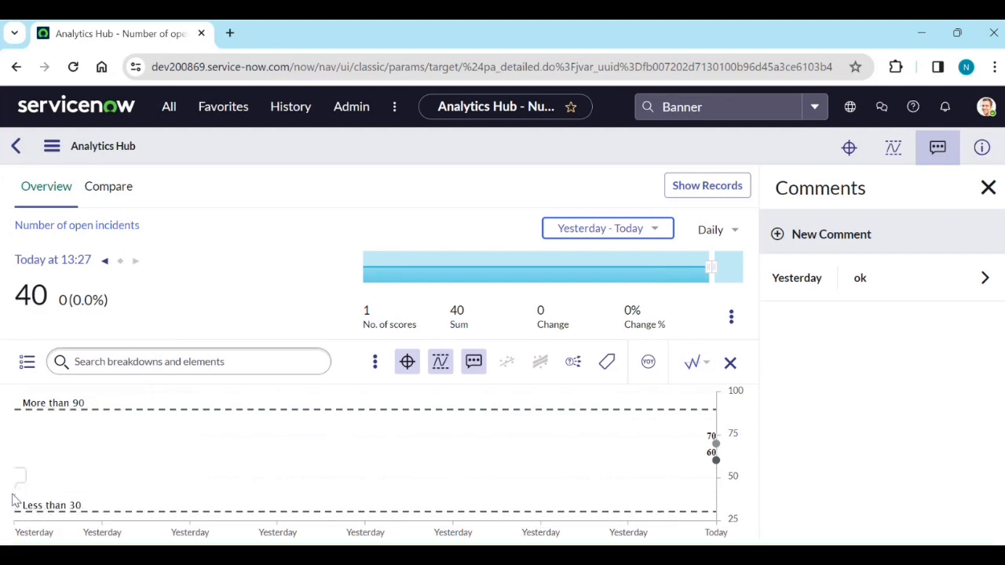
mouse_move(20, 491)
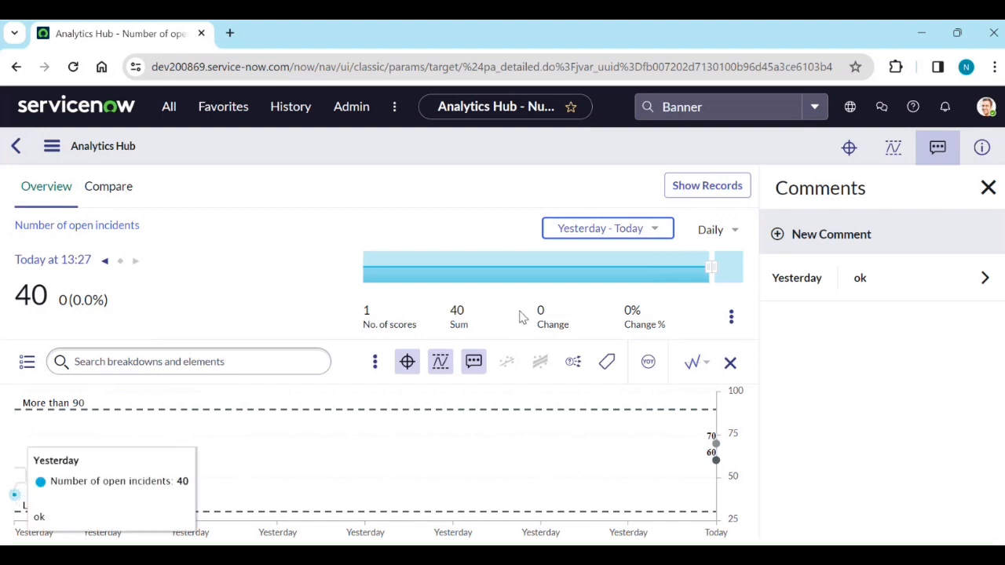
Set the chart's date range to December 1 through December 29, check the comment marker and close the comments.
click(610, 228)
click(597, 328)
click(598, 427)
click(646, 477)
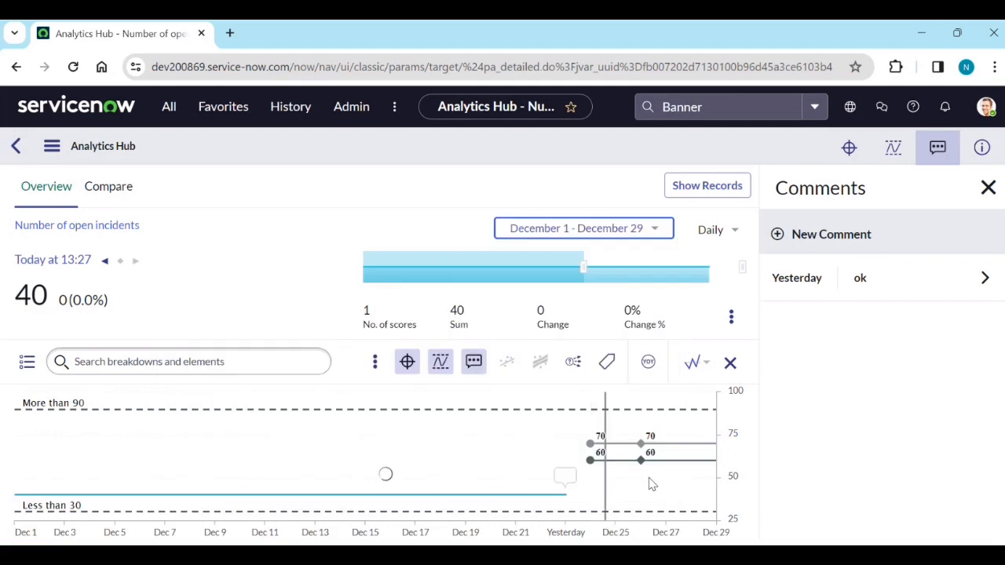
mouse_move(569, 476)
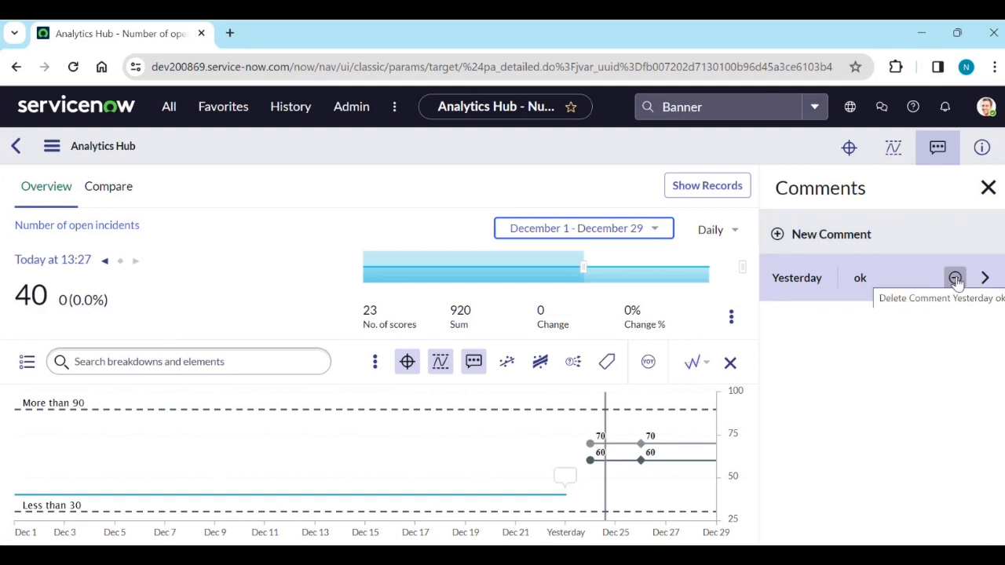
click(987, 188)
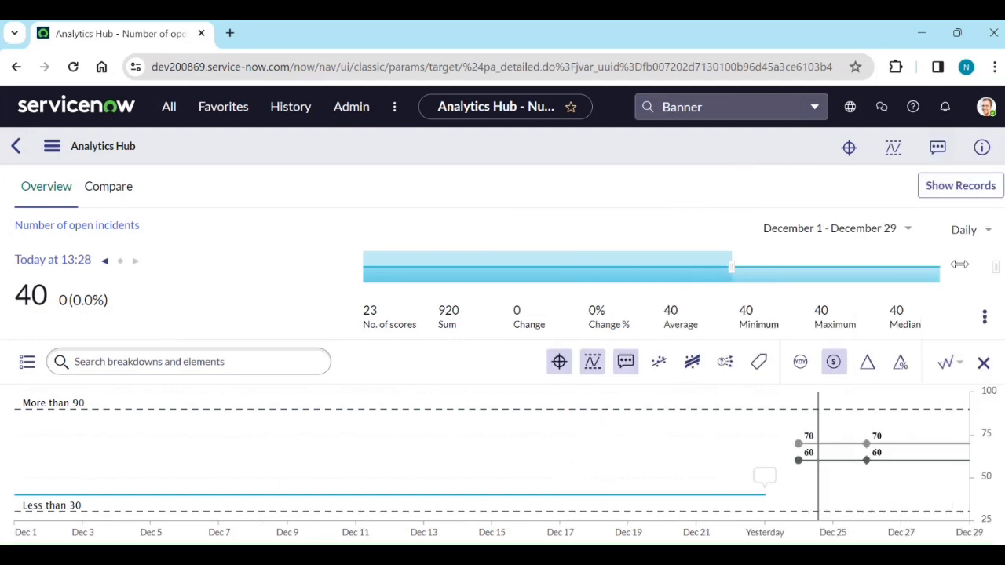
Review the indicator's basic information and its full list of daily scores, then close the details.
click(982, 149)
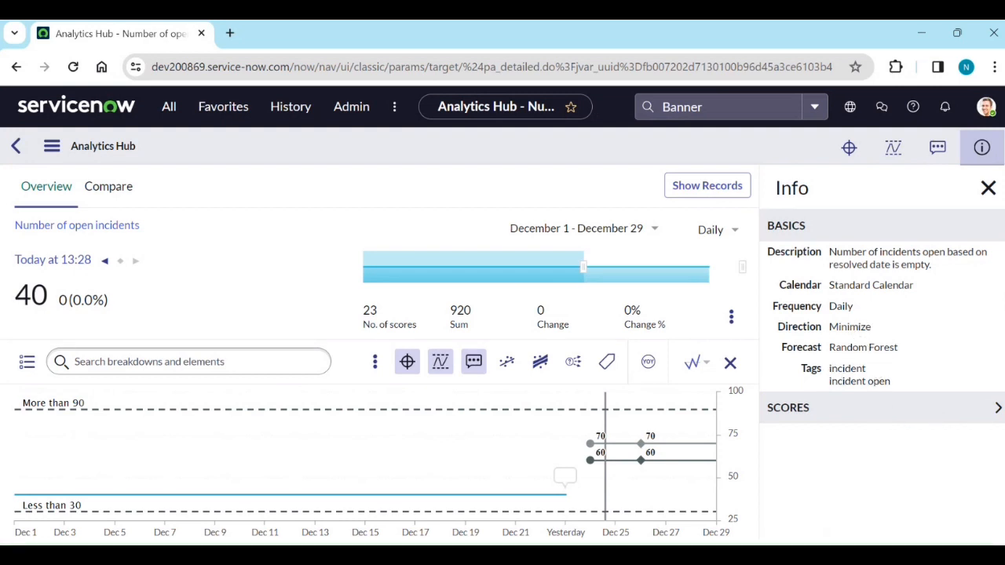
click(997, 415)
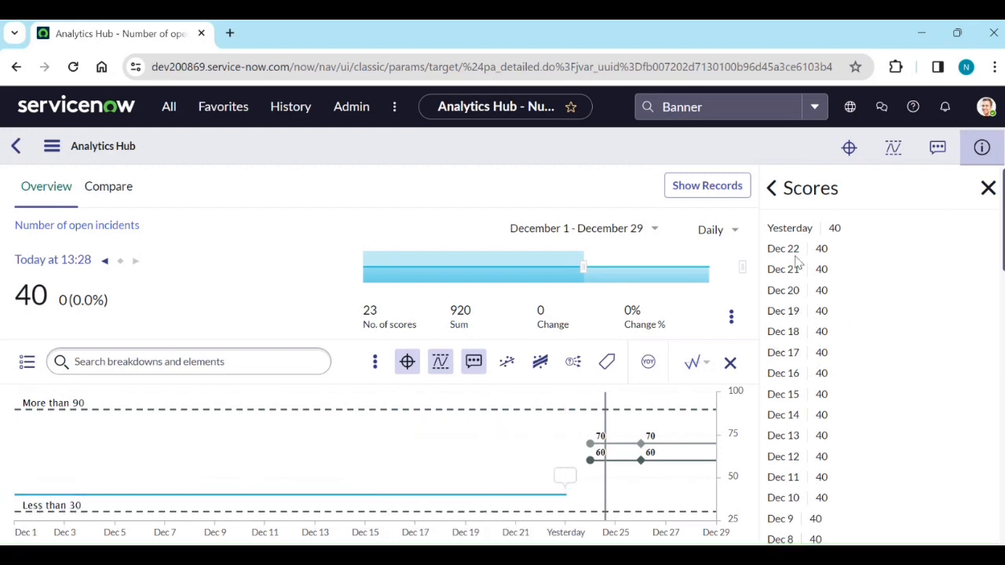
scroll(807, 382, down, 6)
scroll(809, 436, down, 8)
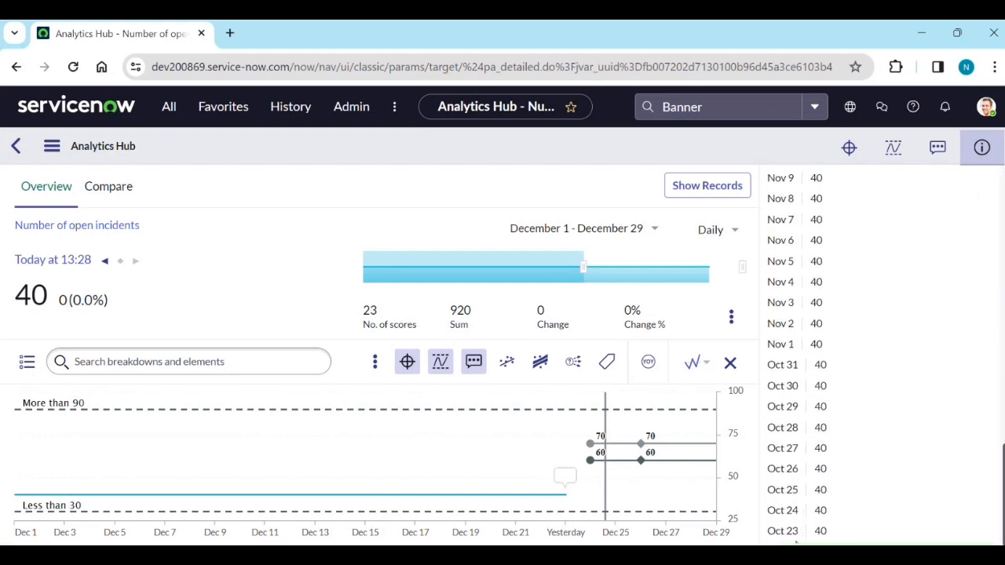
scroll(801, 409, up, 14)
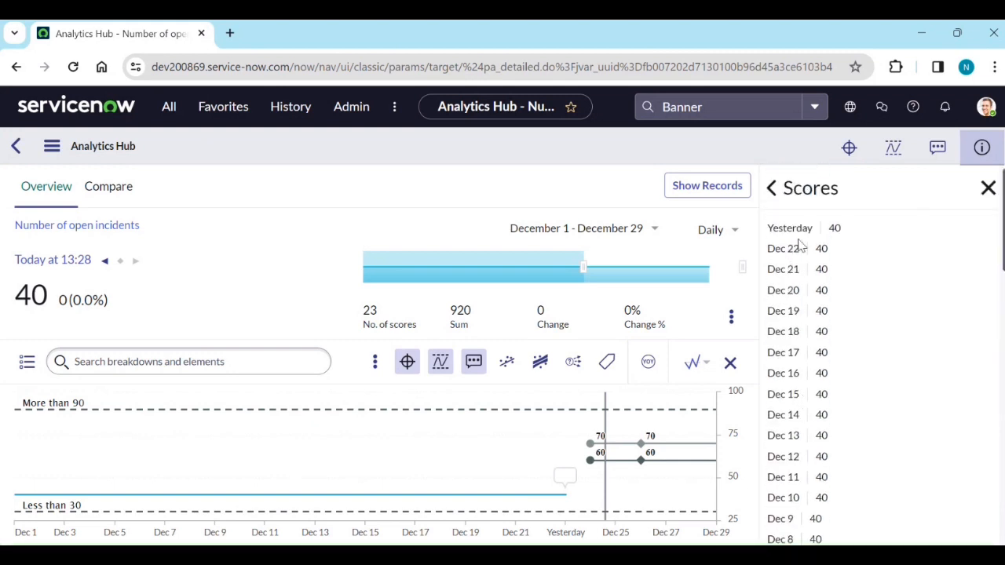
scroll(824, 359, down, 14)
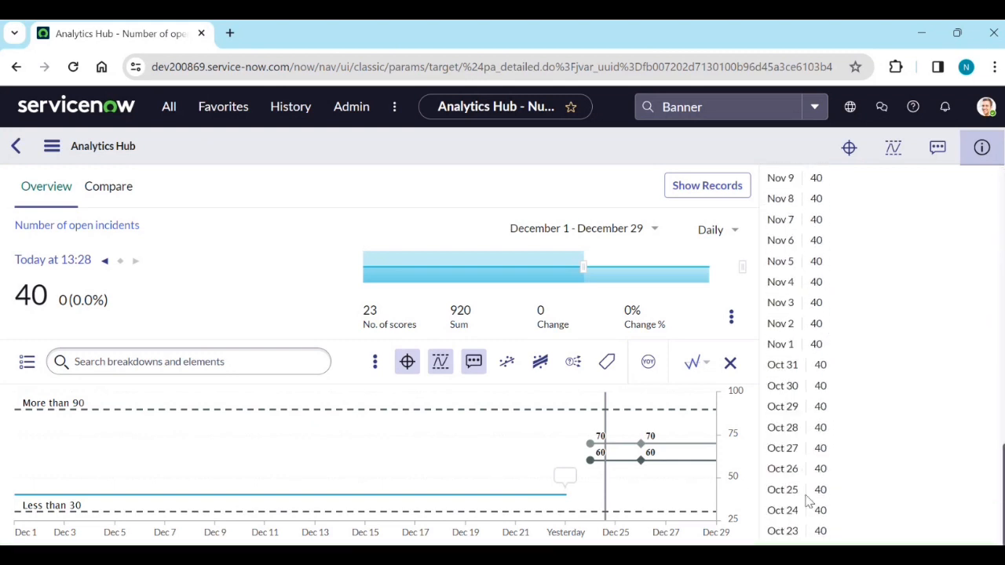
scroll(821, 408, up, 14)
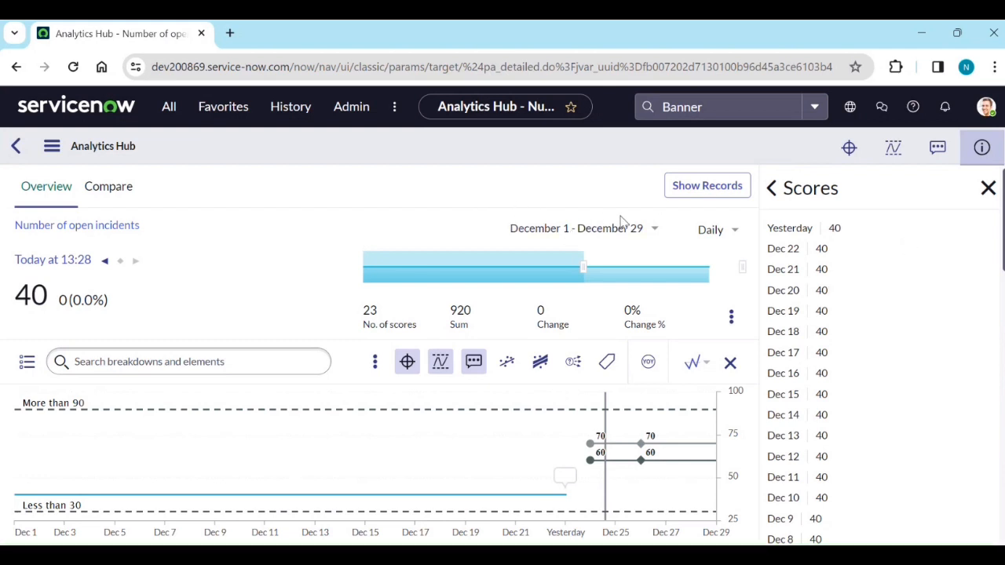
click(985, 193)
mouse_move(758, 476)
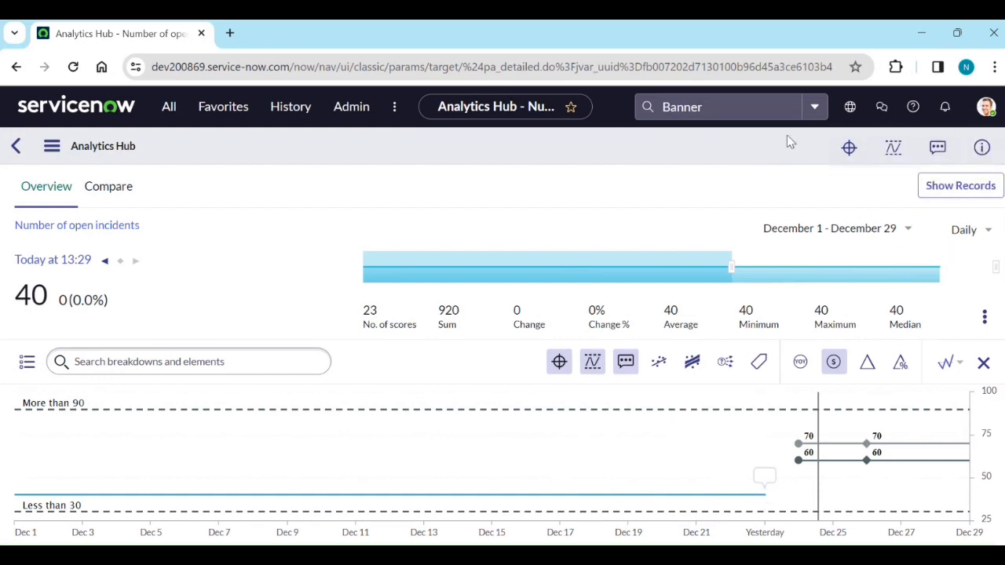
click(670, 108)
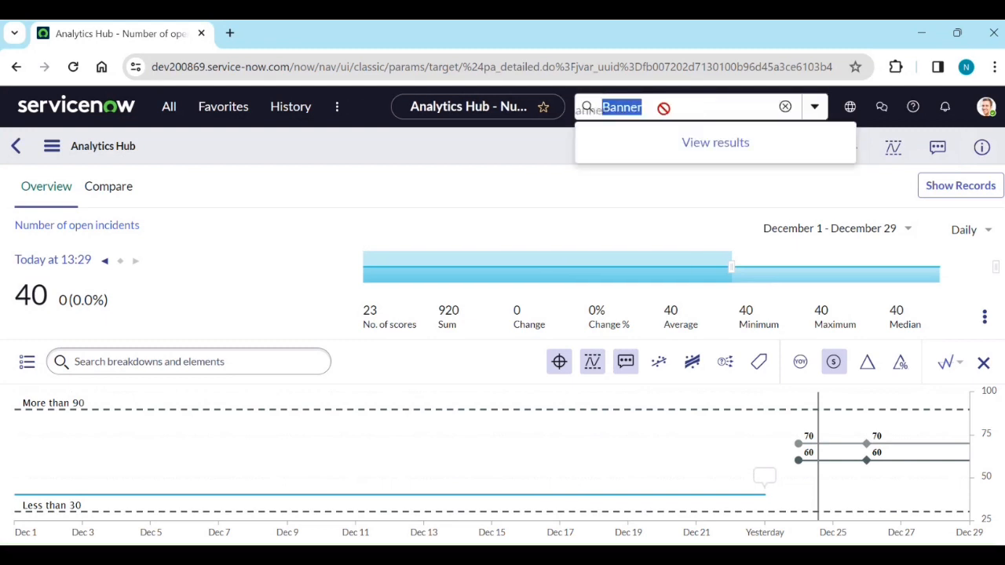
click(681, 175)
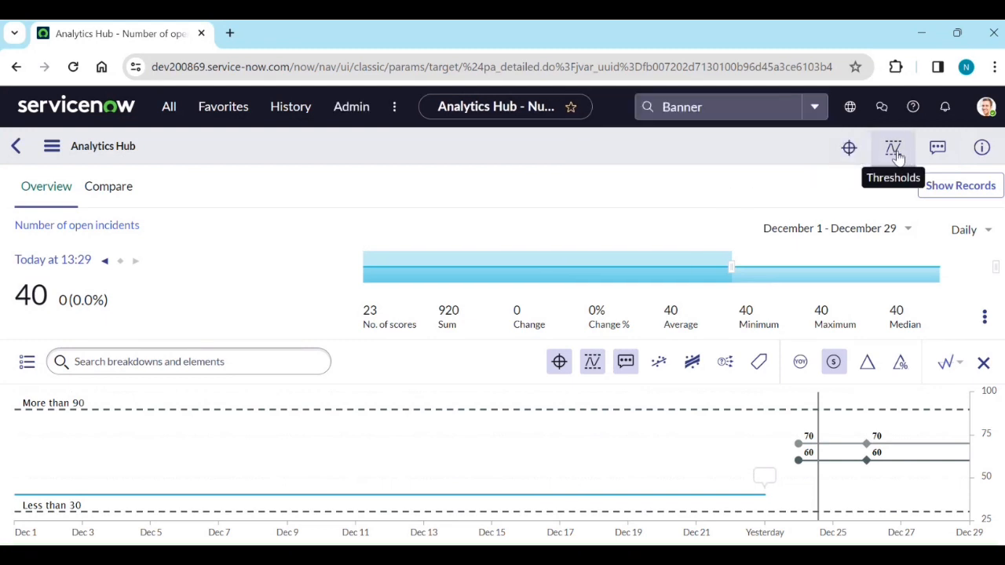
Show the incident records behind the indicator, look through the list and hide the records again.
click(971, 189)
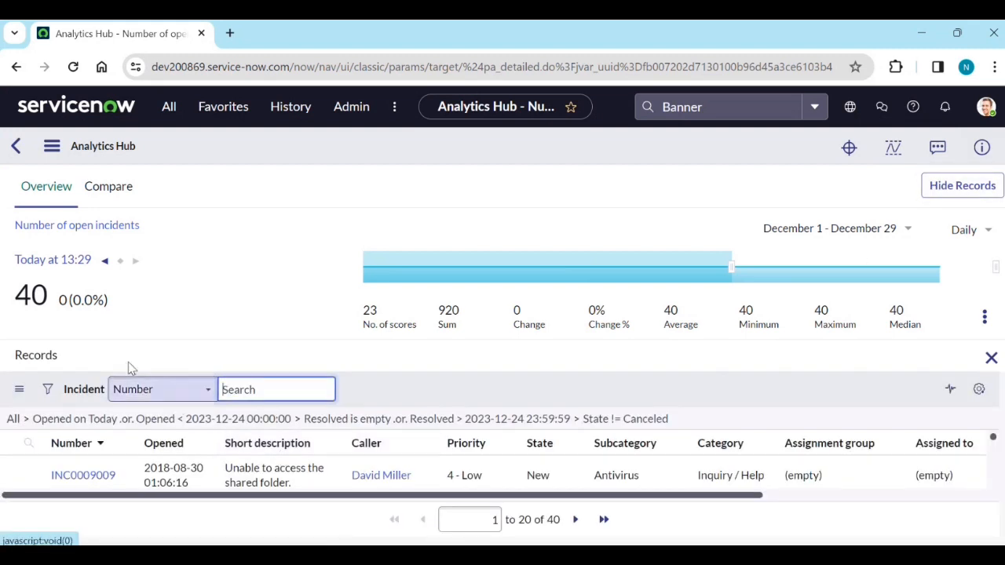
scroll(474, 474, down, 5)
scroll(474, 475, down, 8)
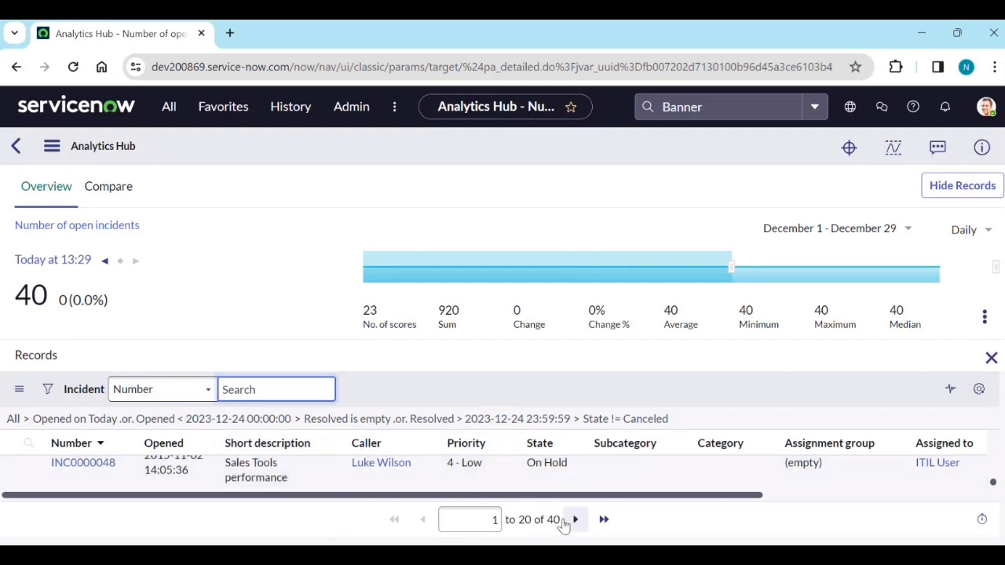
click(959, 197)
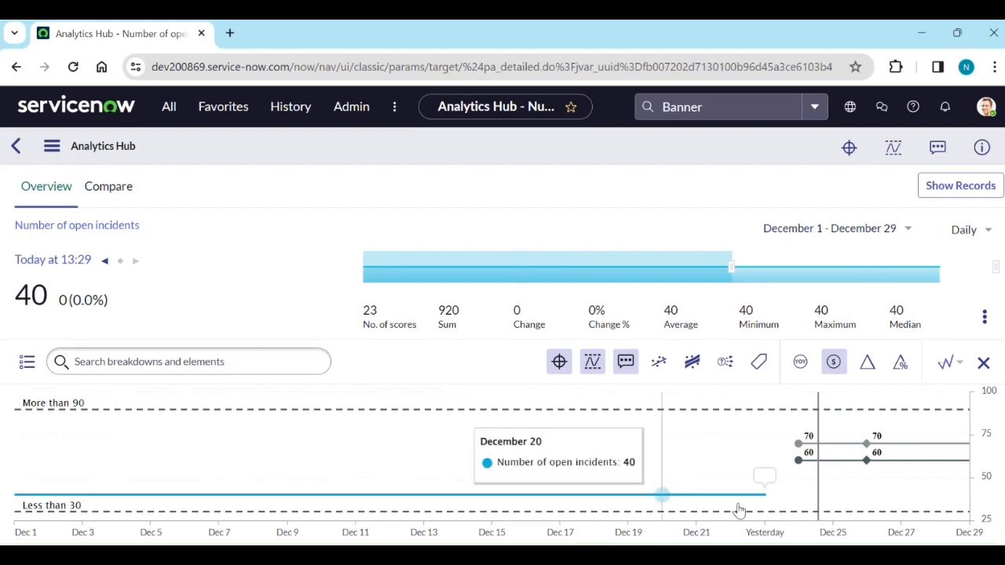
Set the chart's date range to 2023-12-01 through 2023-12-15 and apply it.
click(883, 234)
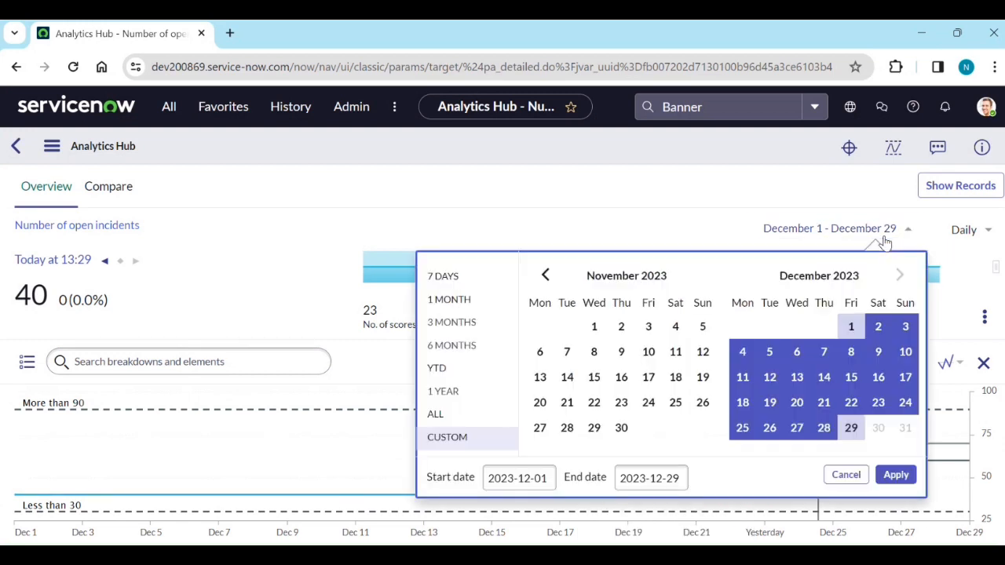
click(856, 328)
click(852, 378)
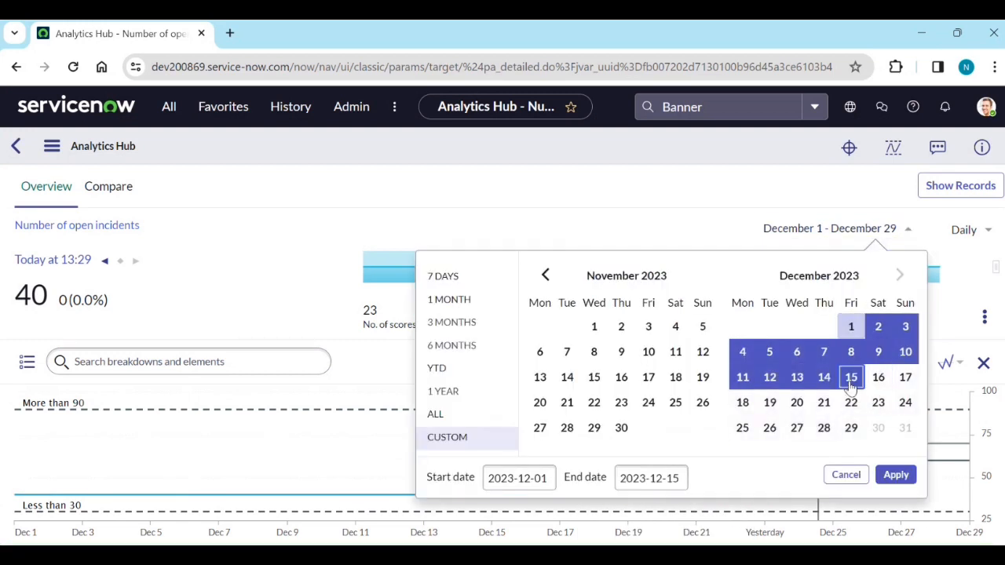
click(902, 479)
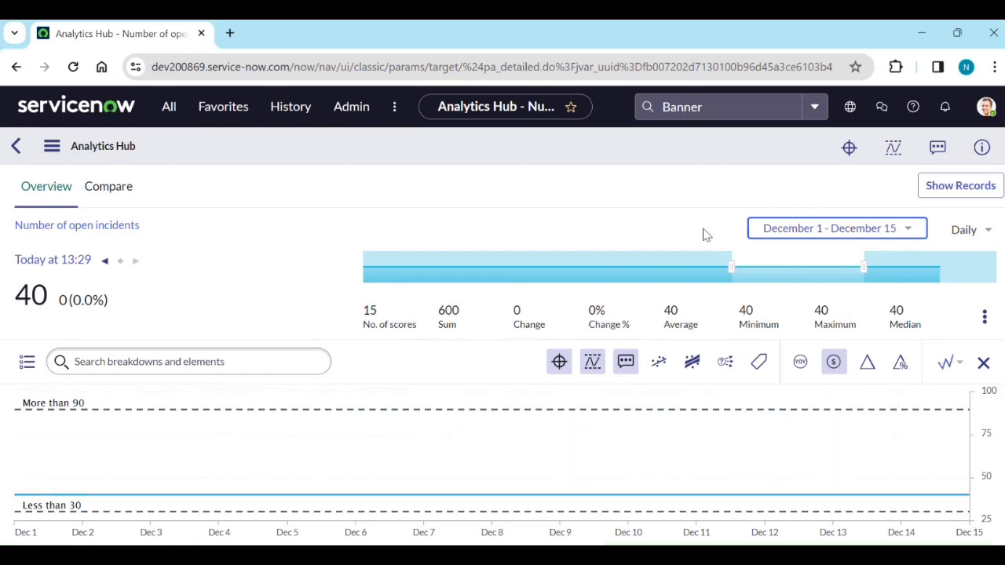
Set the chart's custom date range to December 1 through December 29, 2023 and apply it.
click(895, 232)
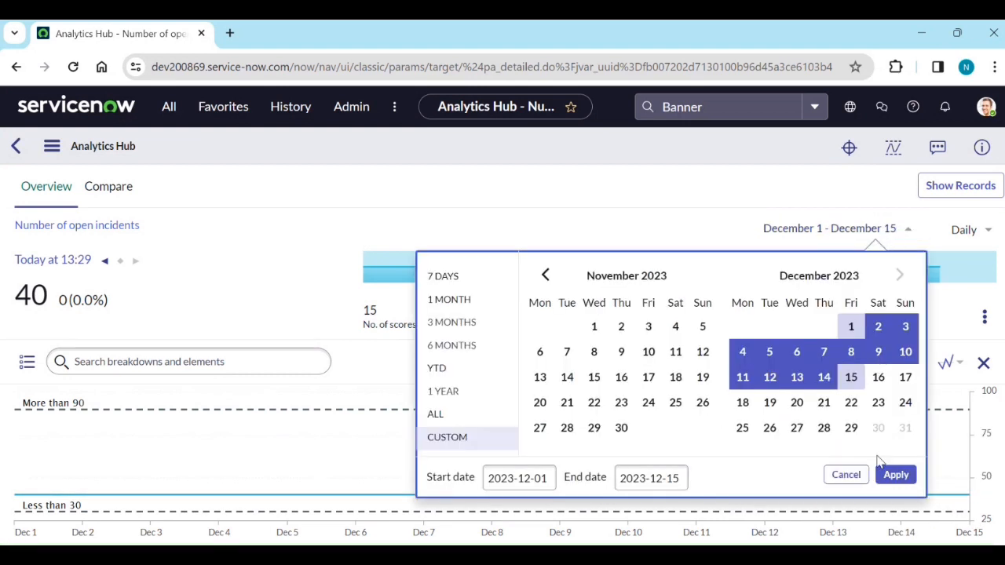
click(854, 439)
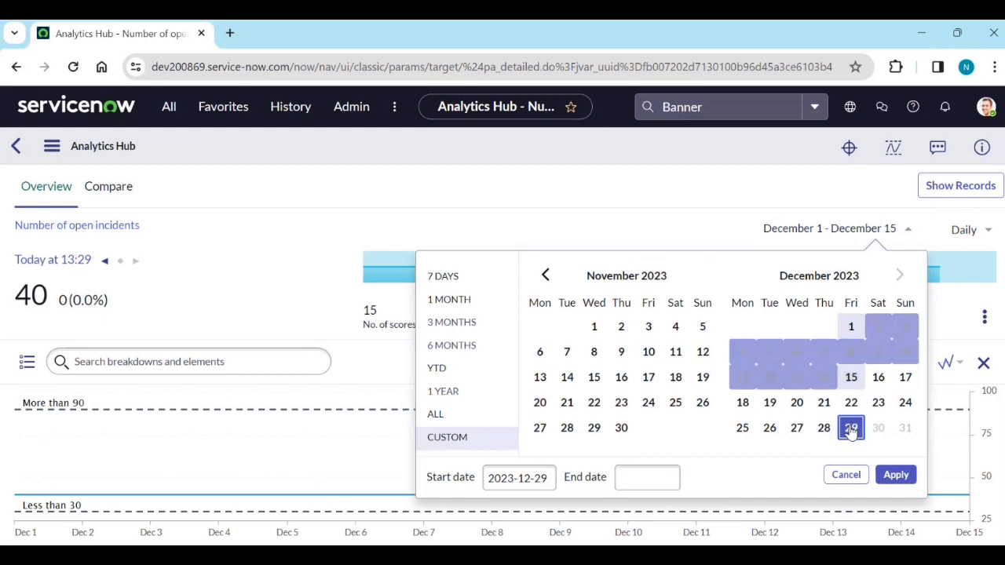
click(854, 328)
click(895, 475)
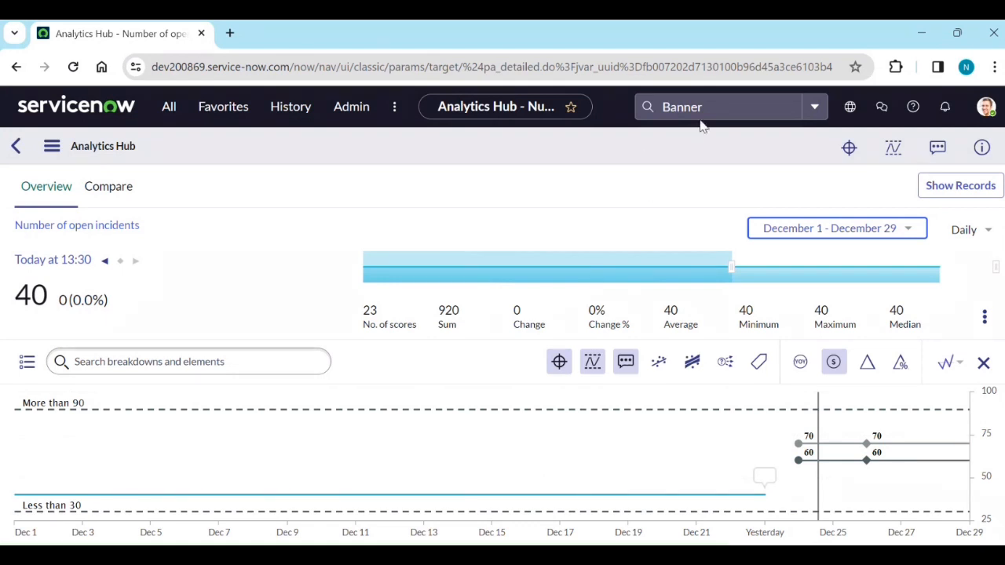
Replace the text in the global search field with "statistics ribbon".
click(706, 109)
text(s)
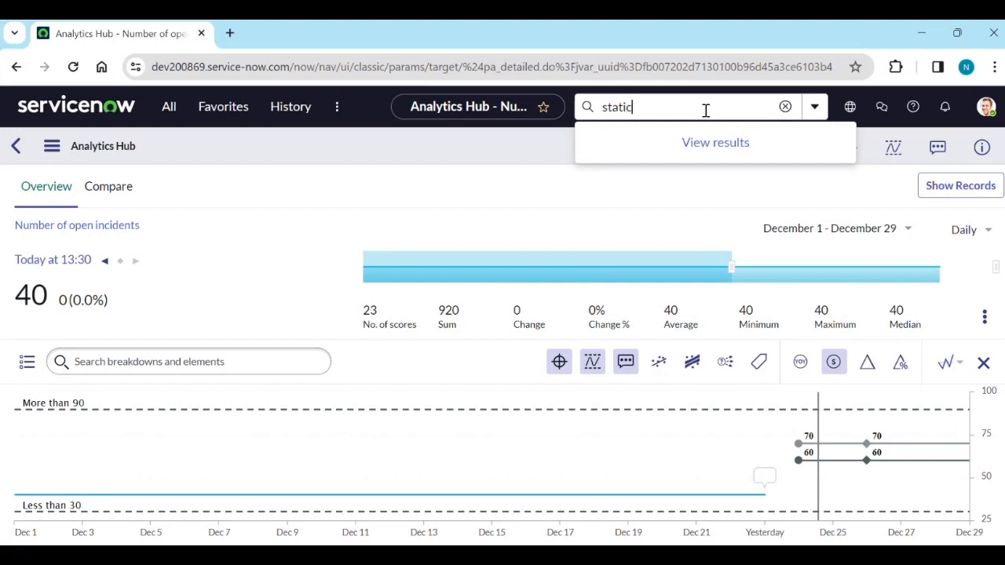
text(tatistics ribbon)
Adjust the range slider above the chart until the selected period covers November 3 through November 11.
click(370, 279)
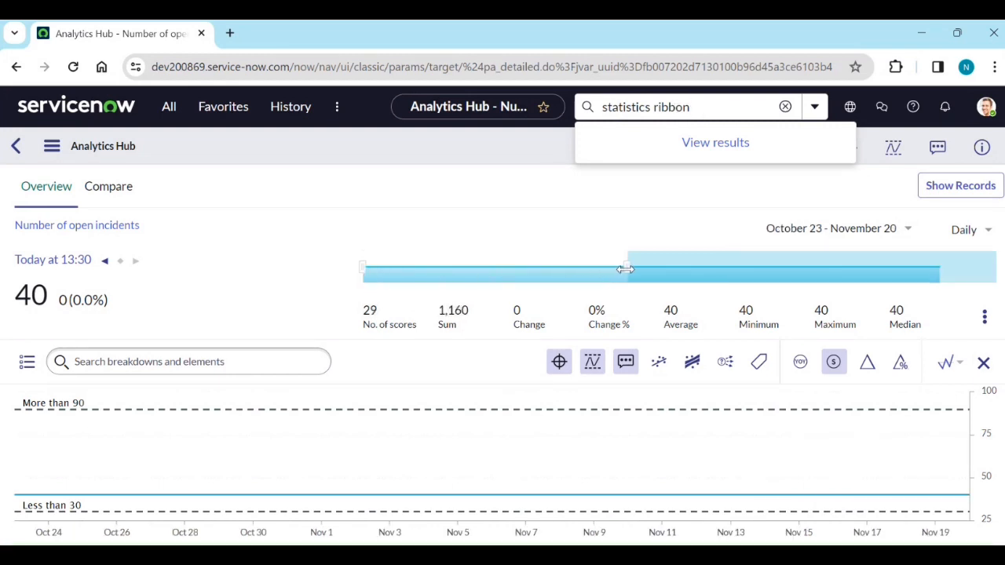
drag(632, 267, 487, 267)
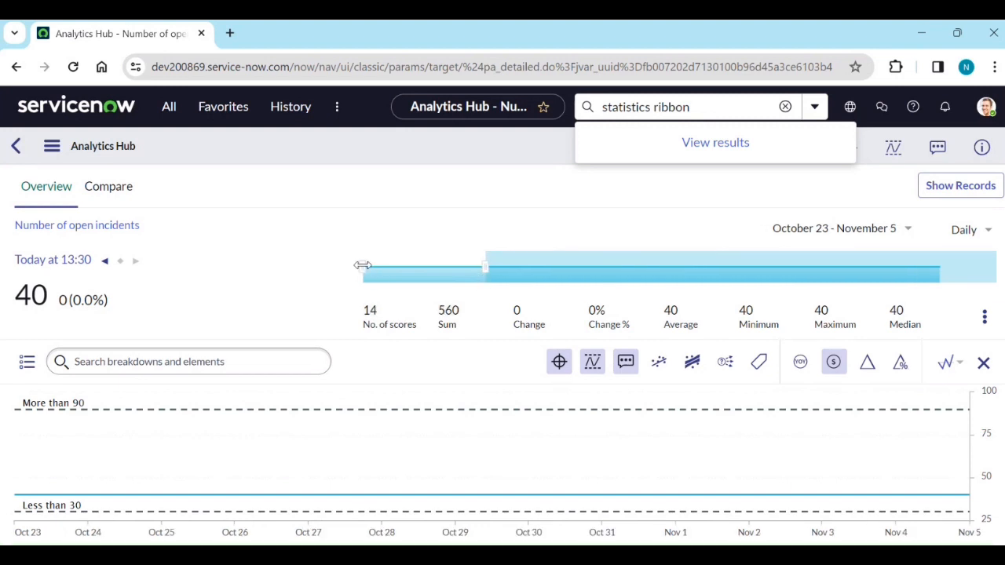
click(129, 295)
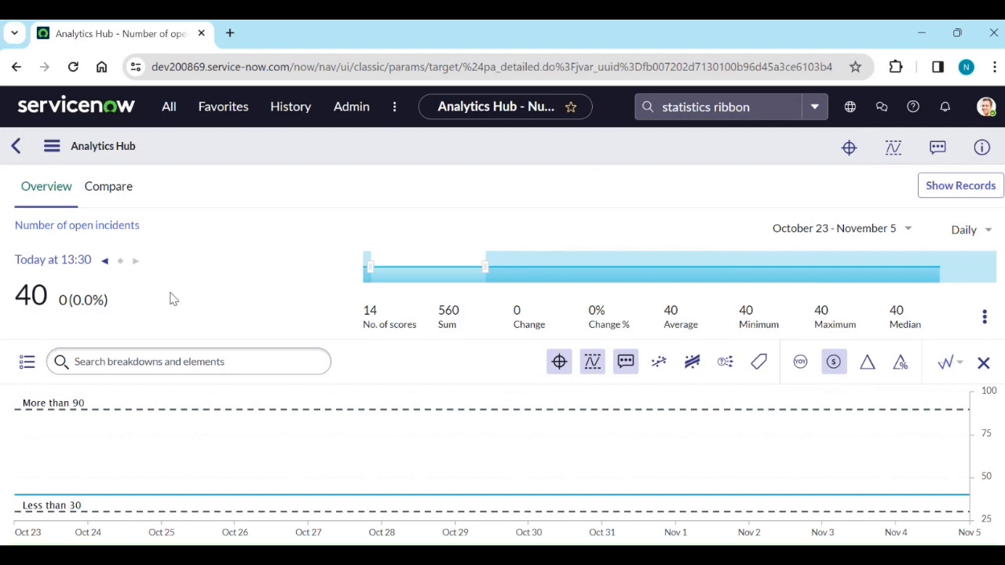
drag(369, 267, 447, 269)
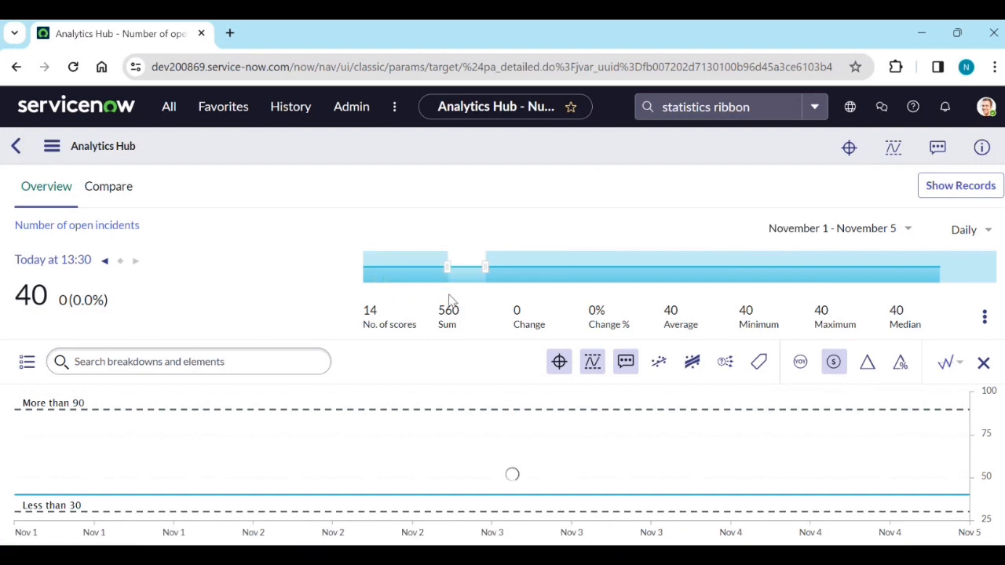
click(490, 269)
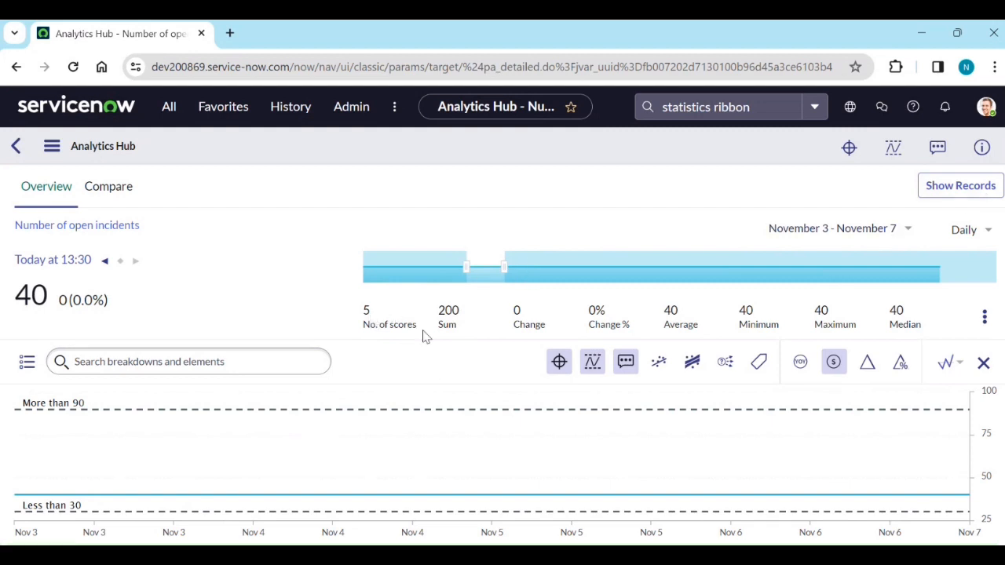
drag(505, 268, 574, 267)
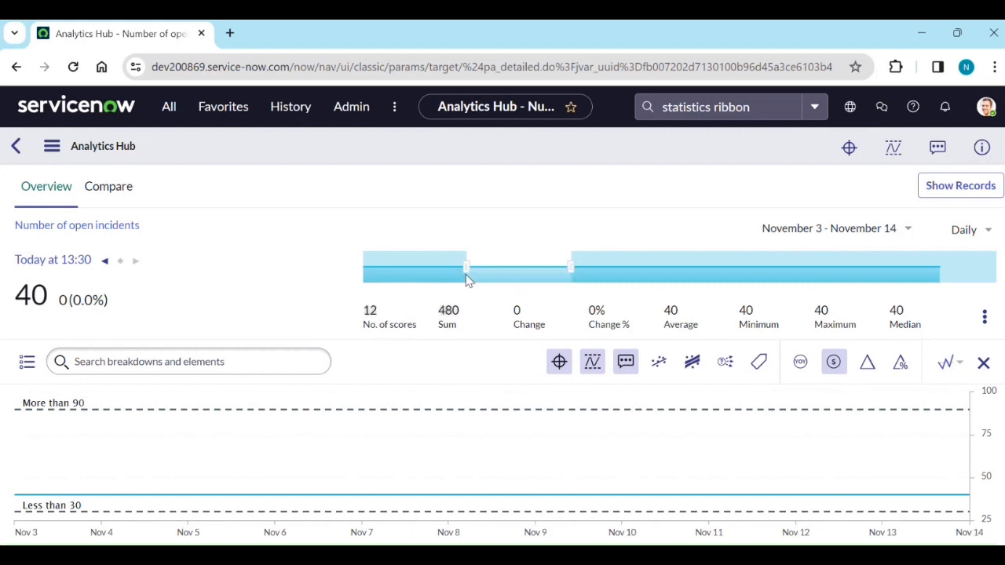
drag(571, 267, 551, 275)
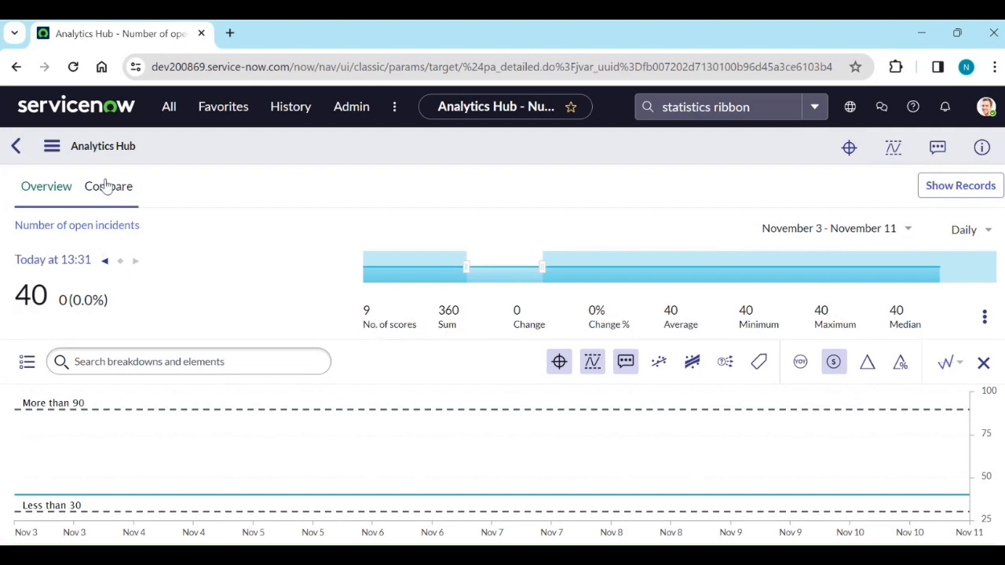
Replace the text in the global search field with "summary info".
click(759, 110)
double_click(758, 110)
double_click(751, 110)
triple_click(750, 110)
text(summary info)
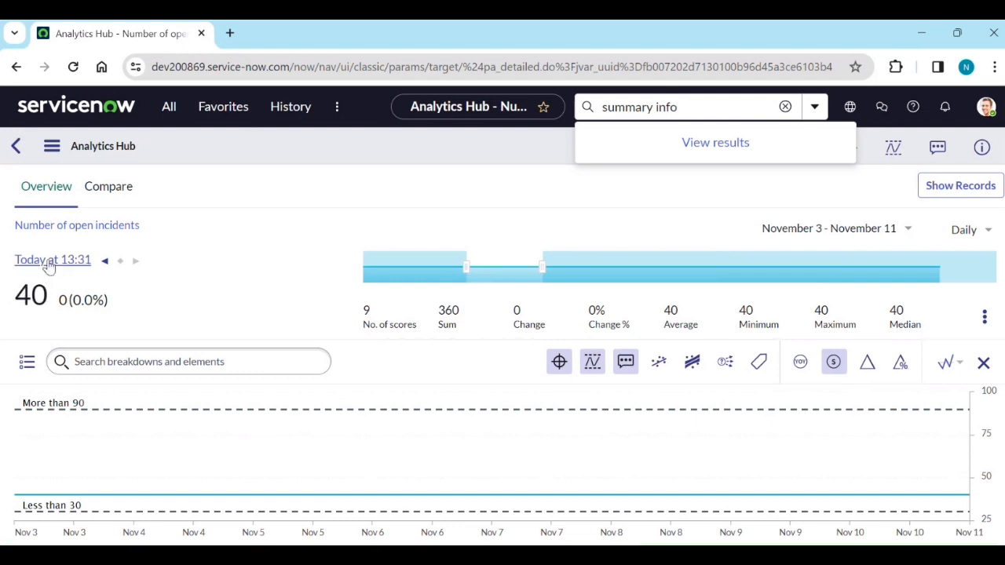
Highlight the indicator's current score, its change and its percentage change in the summary information.
drag(50, 296, 19, 289)
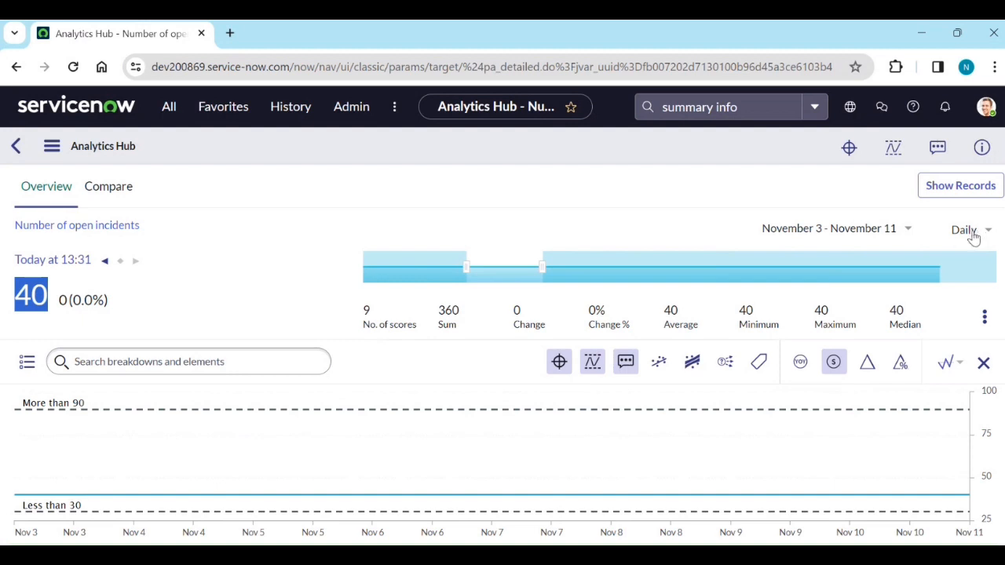
double_click(63, 300)
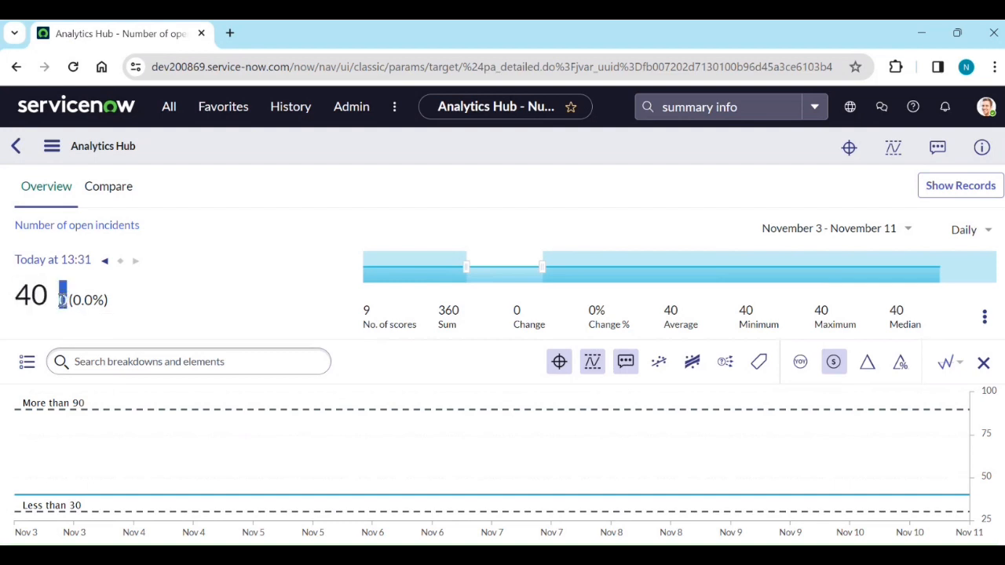
drag(73, 300, 92, 298)
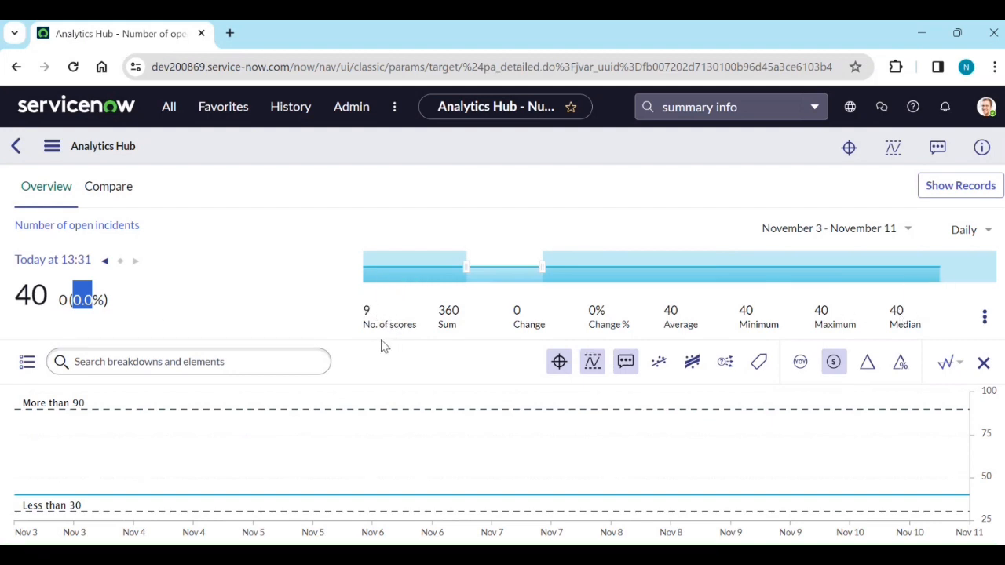
Replace the text in the global search field with "chart option".
double_click(706, 103)
key(ctrl+a)
text(c)
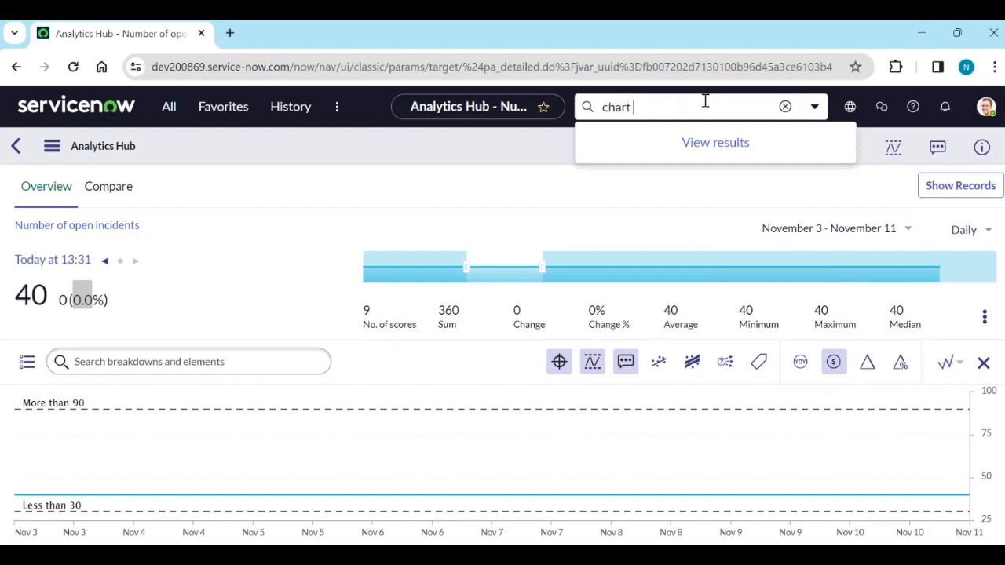
text(hart option)
Dismiss the search suggestions, then show the additional statistics beyond Median and close them again.
click(355, 239)
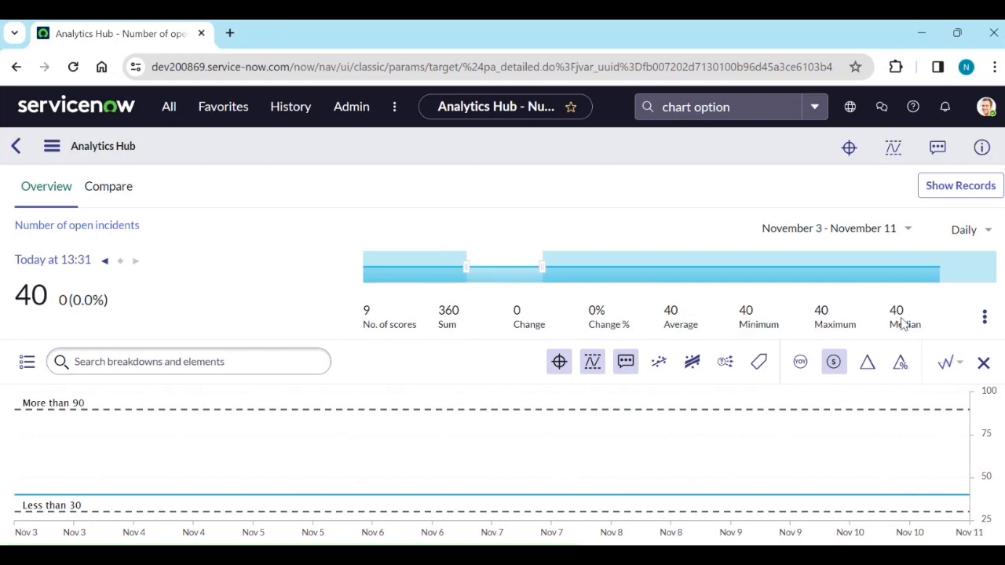
click(986, 319)
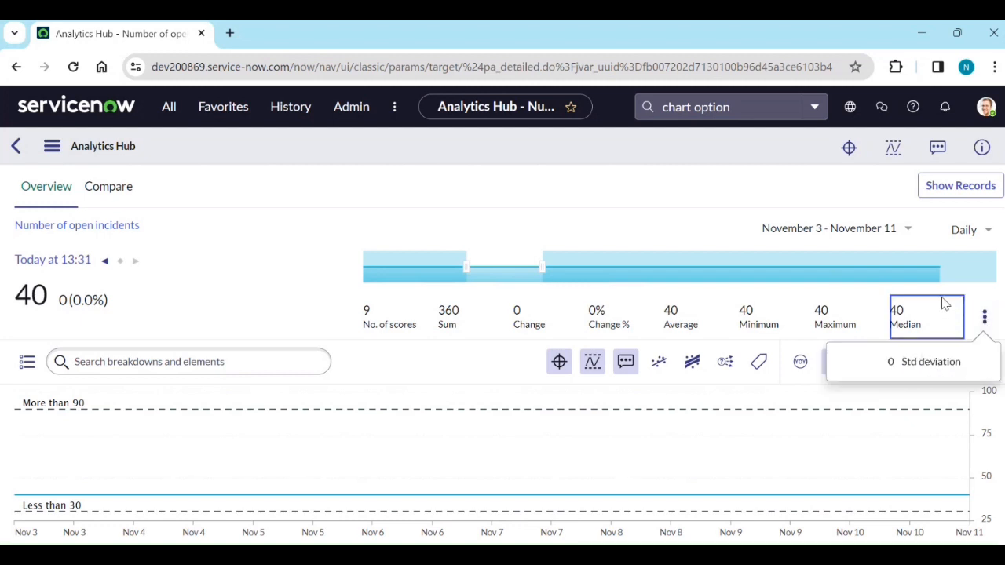
click(701, 414)
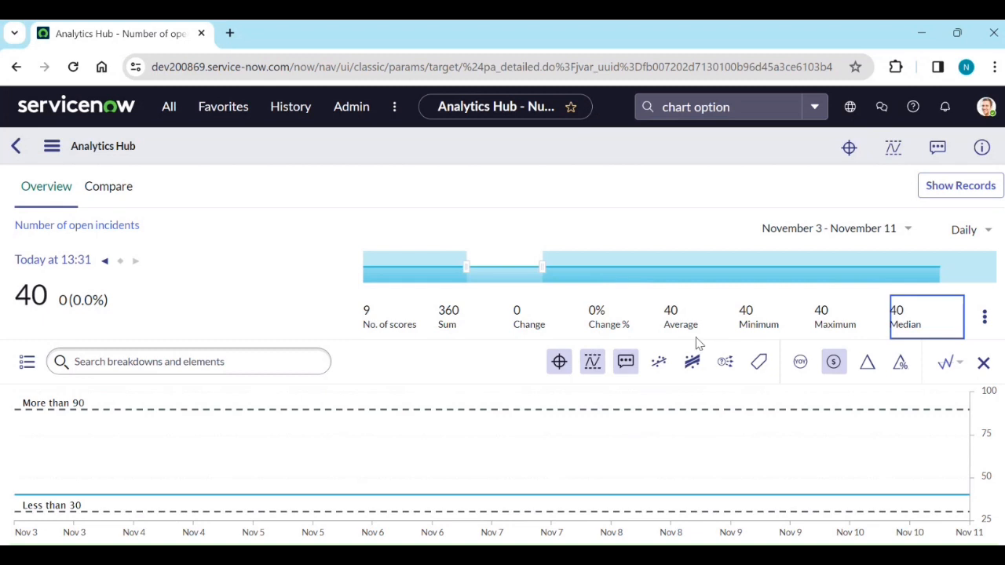
Open the Number of open incidents indicator for editing and show its Statistics exclusion settings.
click(59, 156)
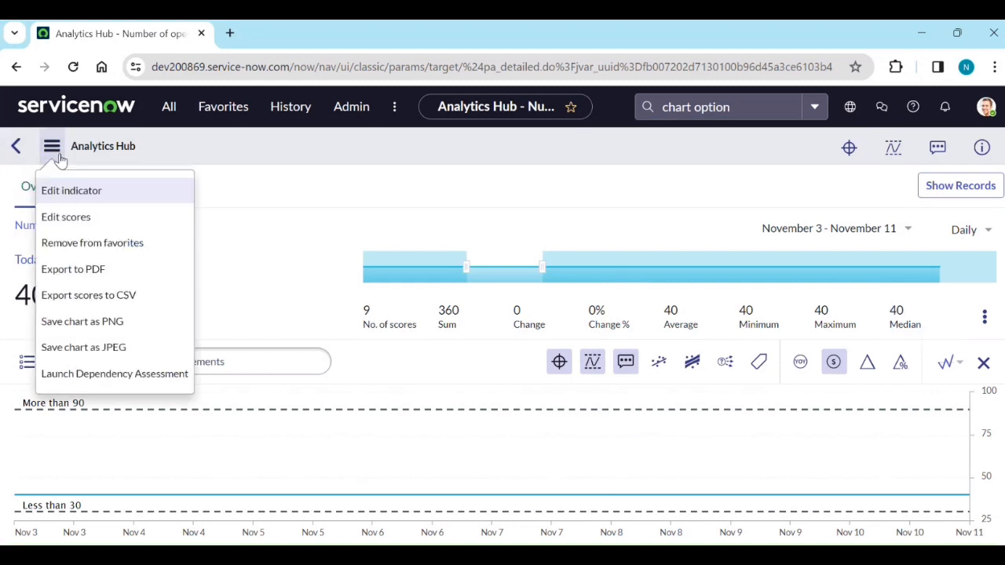
click(74, 201)
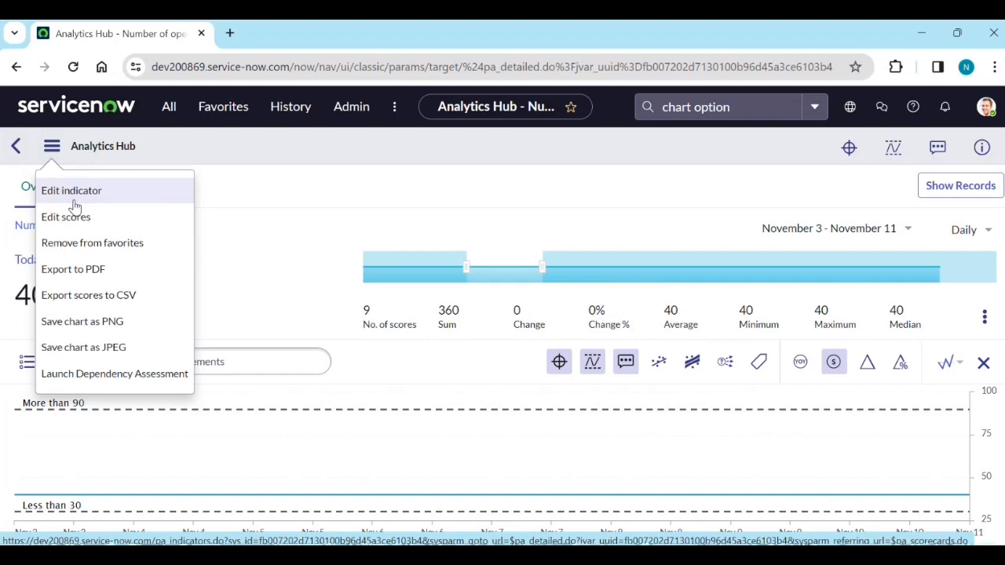
scroll(428, 424, down, 3)
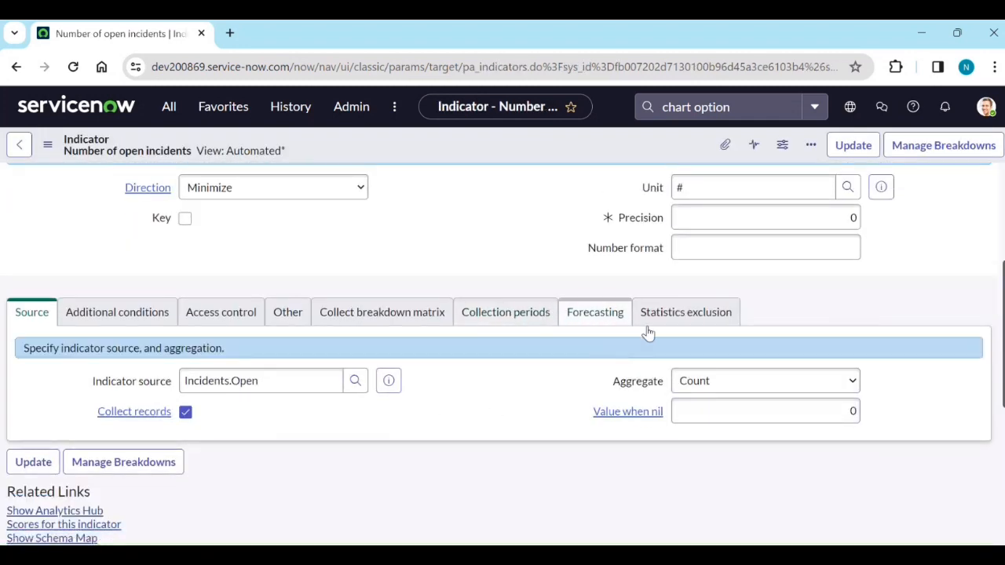
click(680, 324)
scroll(291, 411, down, 2)
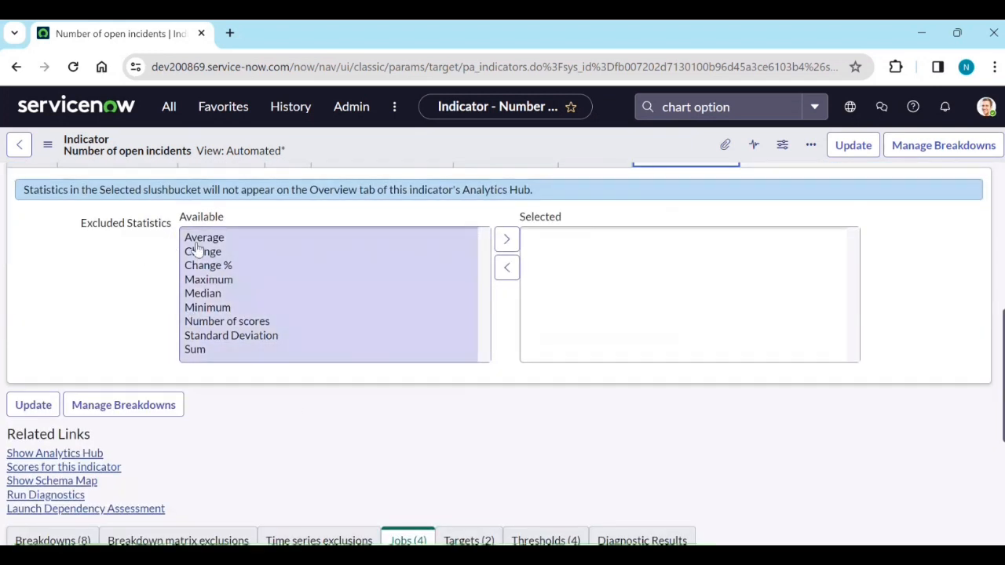
Exclude Standard Deviation, Minimum, Median and Maximum from the indicator's statistics, save the record and return to Analytics Hub.
click(216, 339)
click(507, 241)
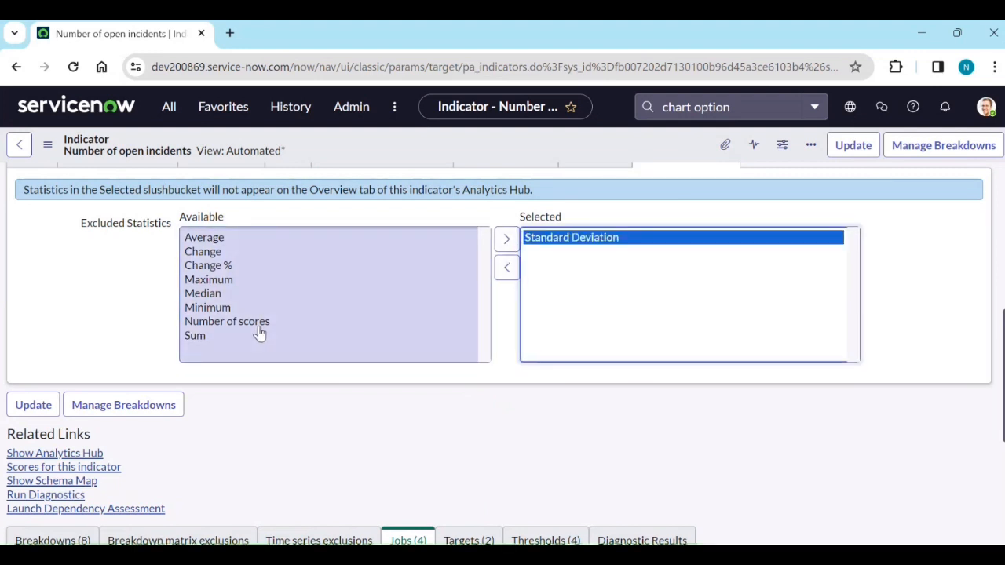
click(207, 307)
click(506, 239)
click(207, 293)
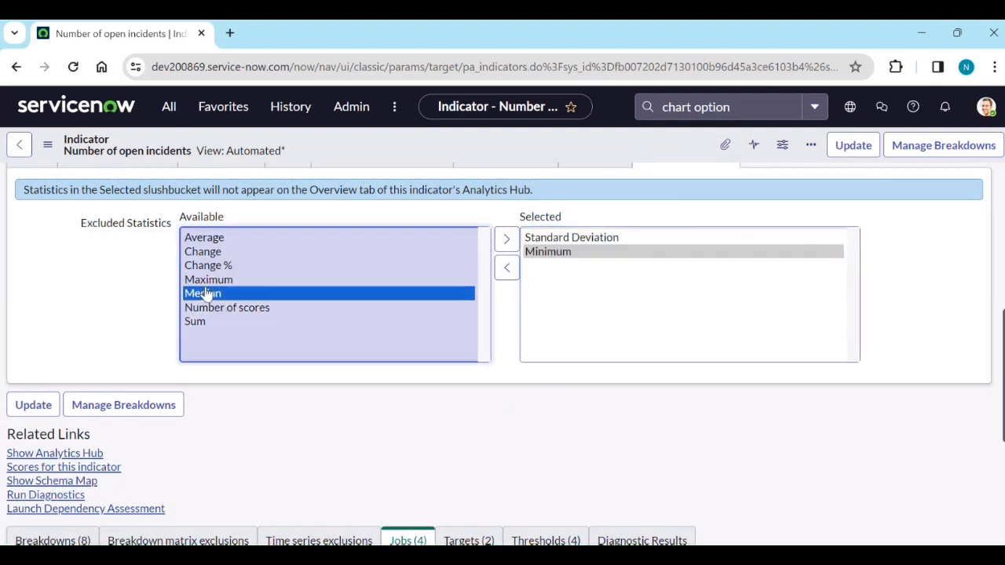
click(506, 240)
click(244, 281)
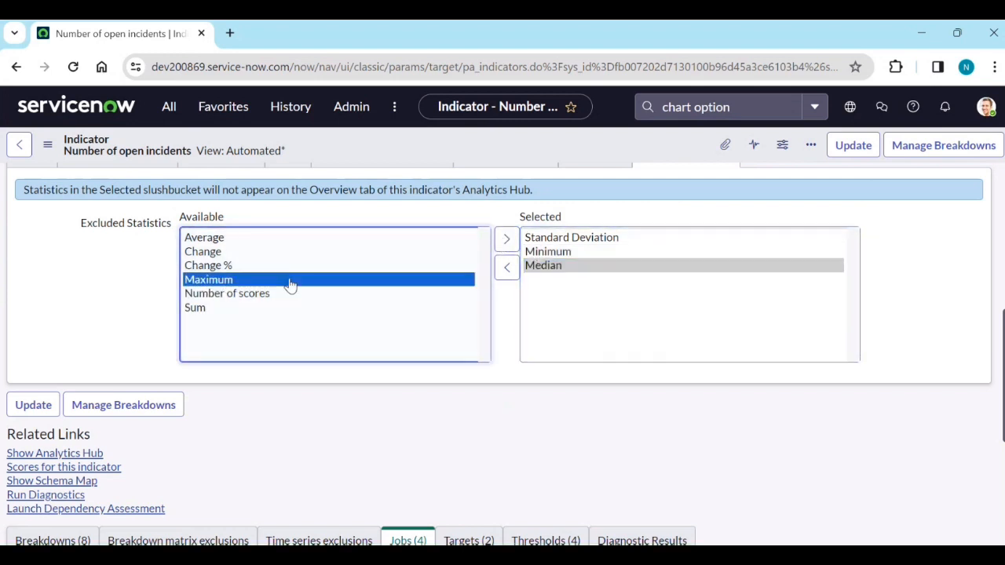
click(507, 239)
right_click(589, 148)
click(593, 150)
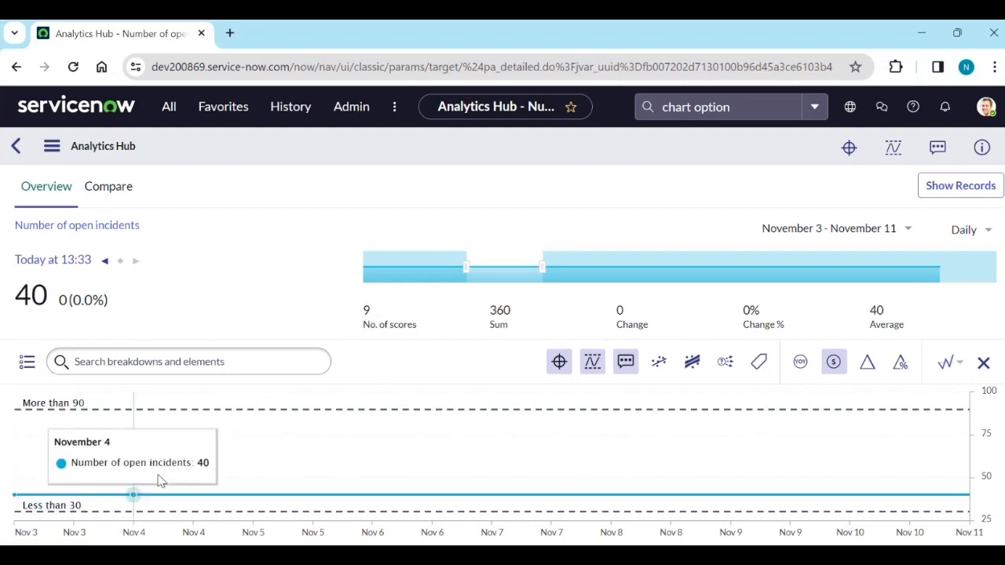
Show the breakdown list, expand Subcategory and filter the indicator to its Email element.
click(35, 369)
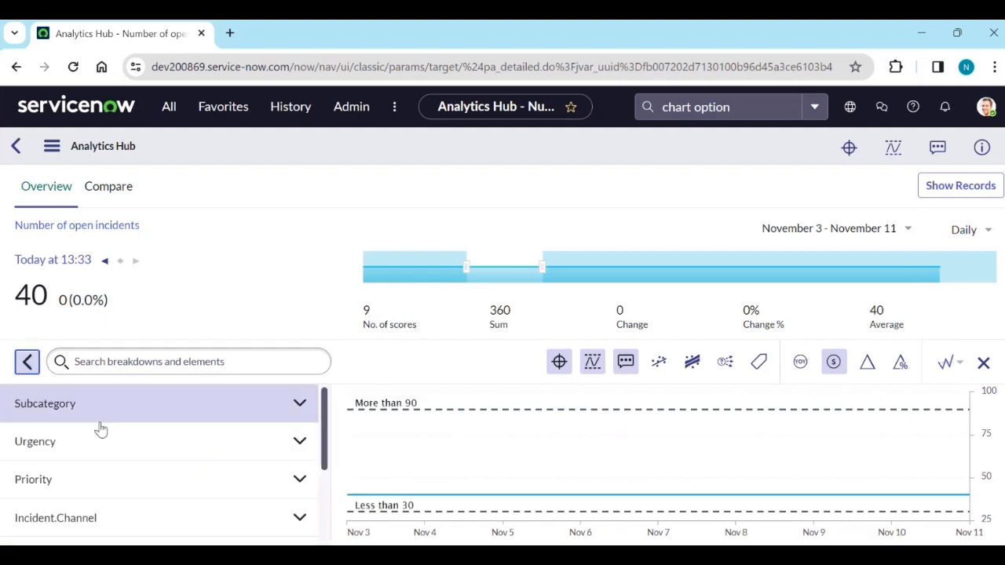
click(184, 415)
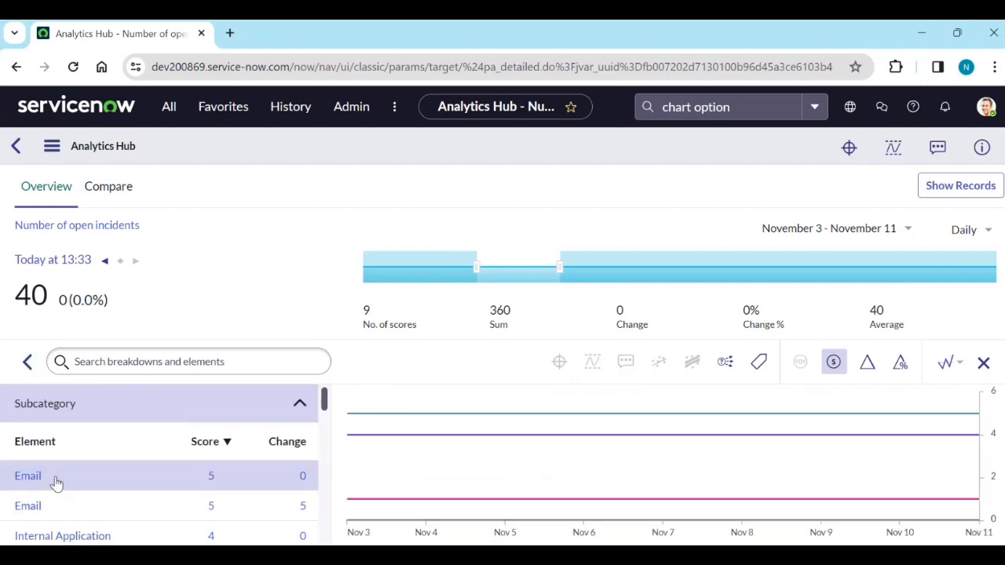
click(45, 476)
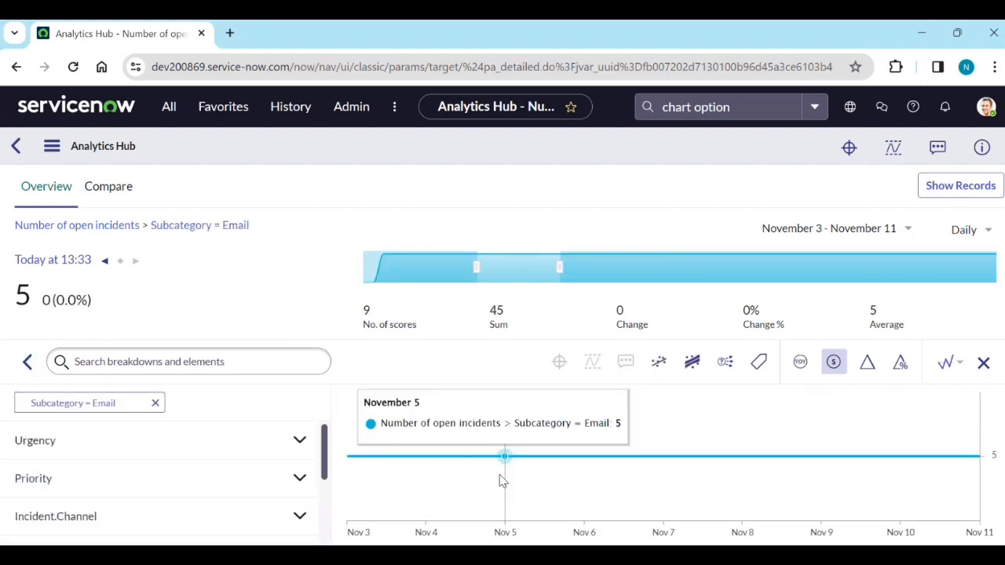
Expand the Urgency and Priority breakdowns of the Email subcategory and examine their scores on the chart.
click(102, 453)
mouse_move(479, 490)
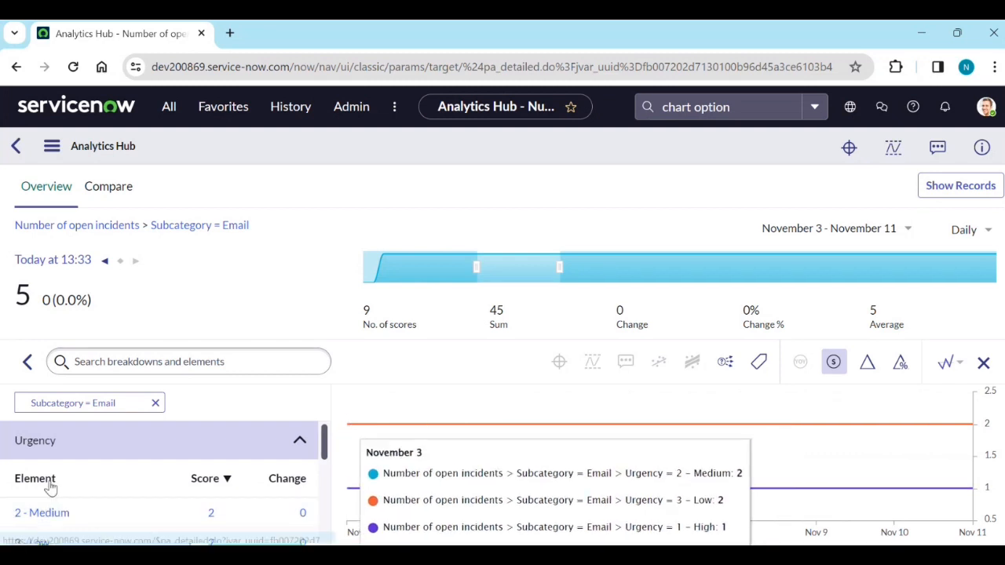
scroll(55, 490, down, 5)
click(86, 465)
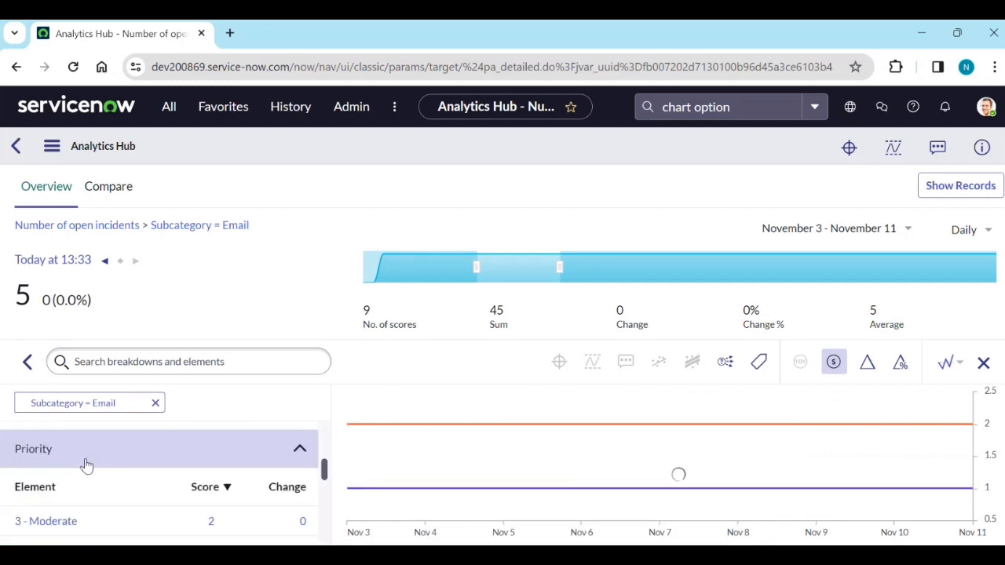
mouse_move(506, 440)
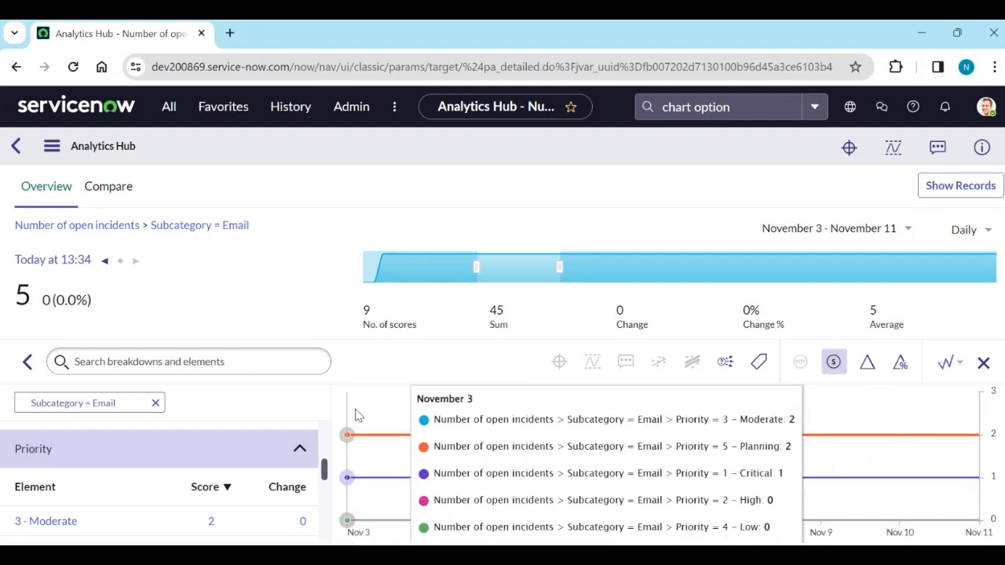
Remove the Subcategory = Email filter and hide the breakdown list.
click(155, 403)
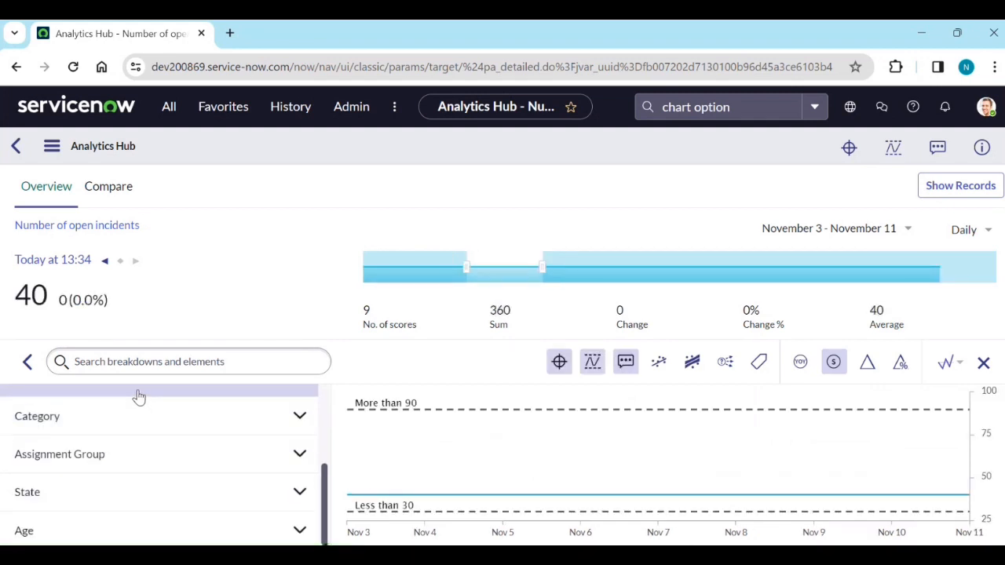
click(29, 361)
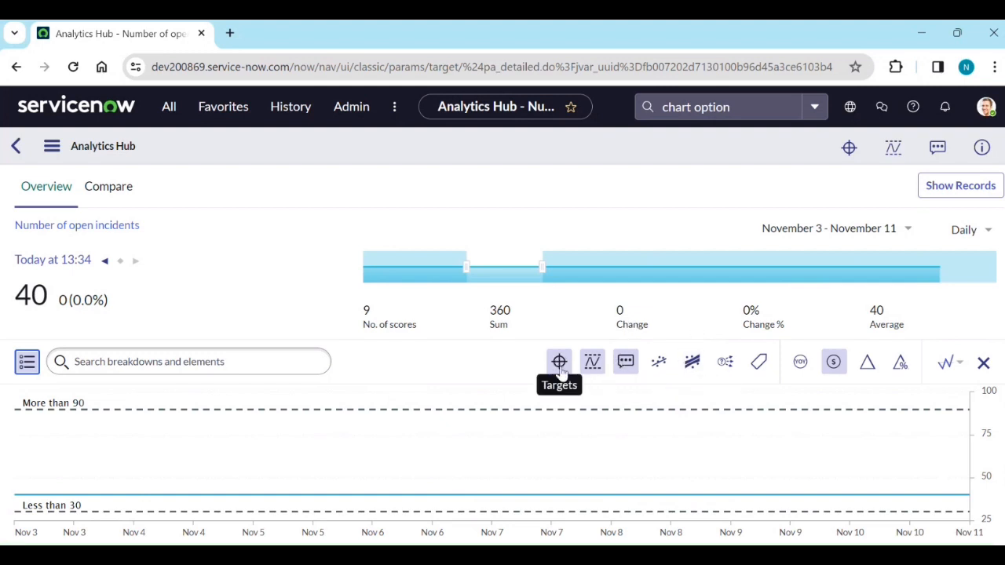
Set the indicator's custom date range to start on 2023-12-22 and end on 2023-12-29, and apply it.
click(746, 107)
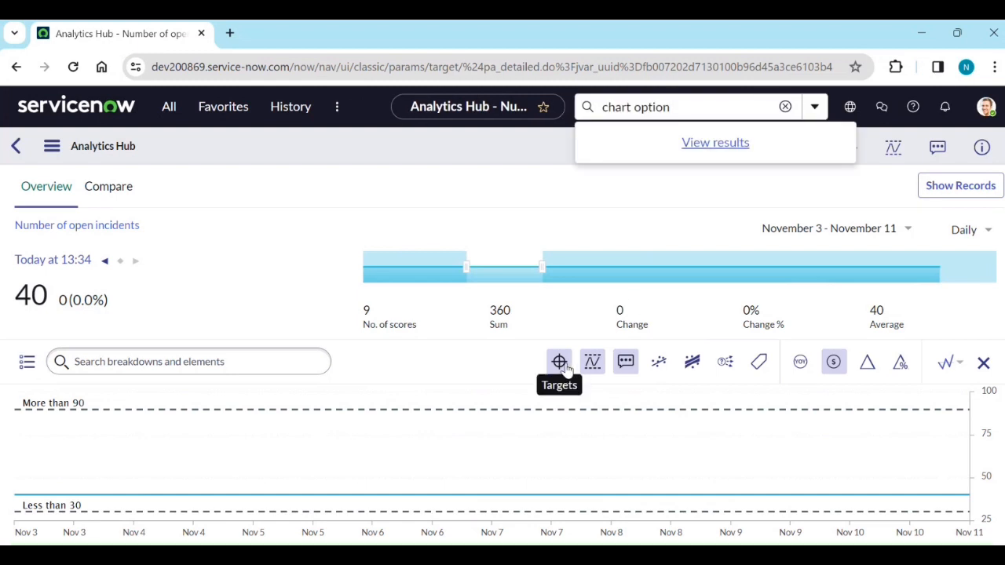
click(844, 234)
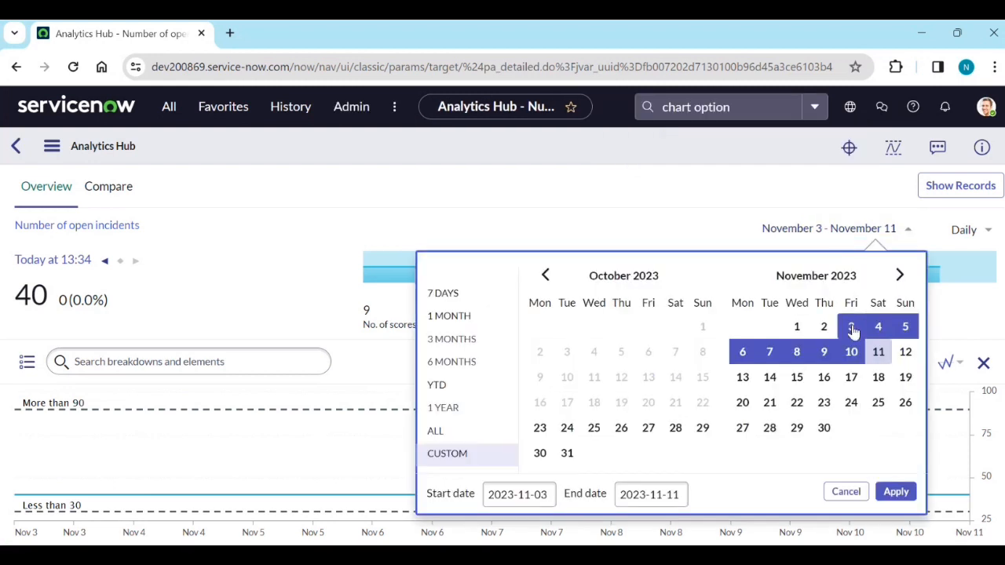
click(742, 403)
click(900, 275)
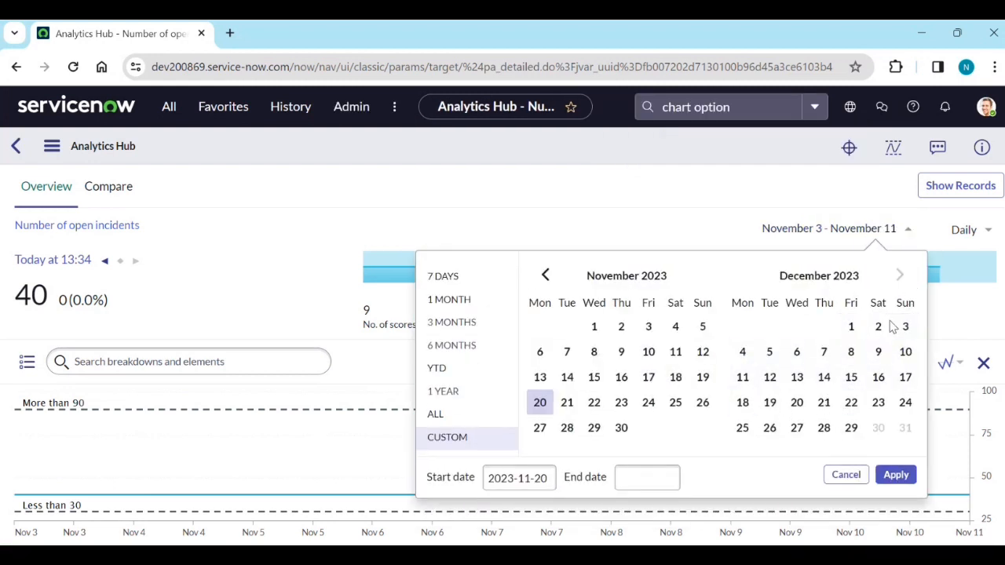
click(852, 405)
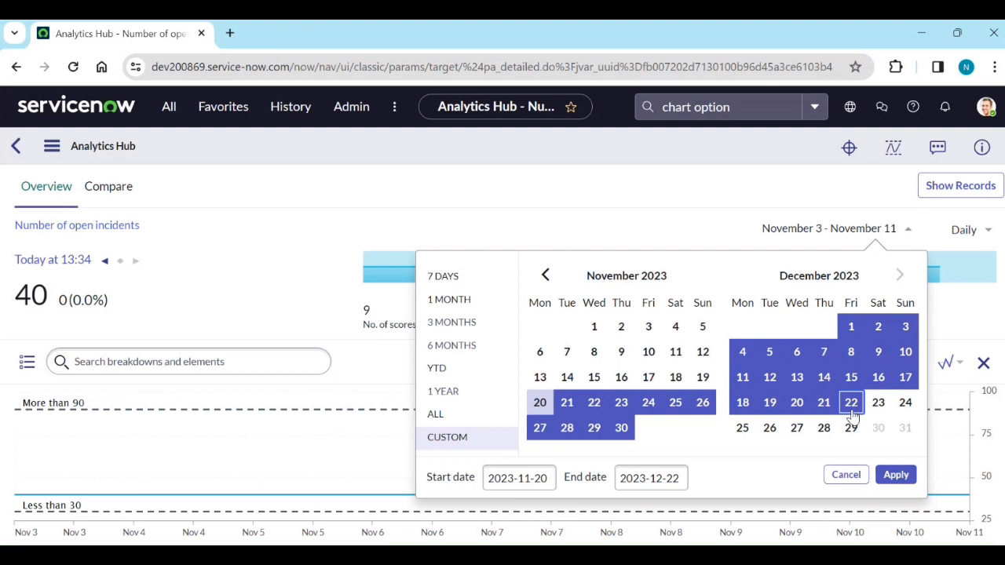
click(852, 429)
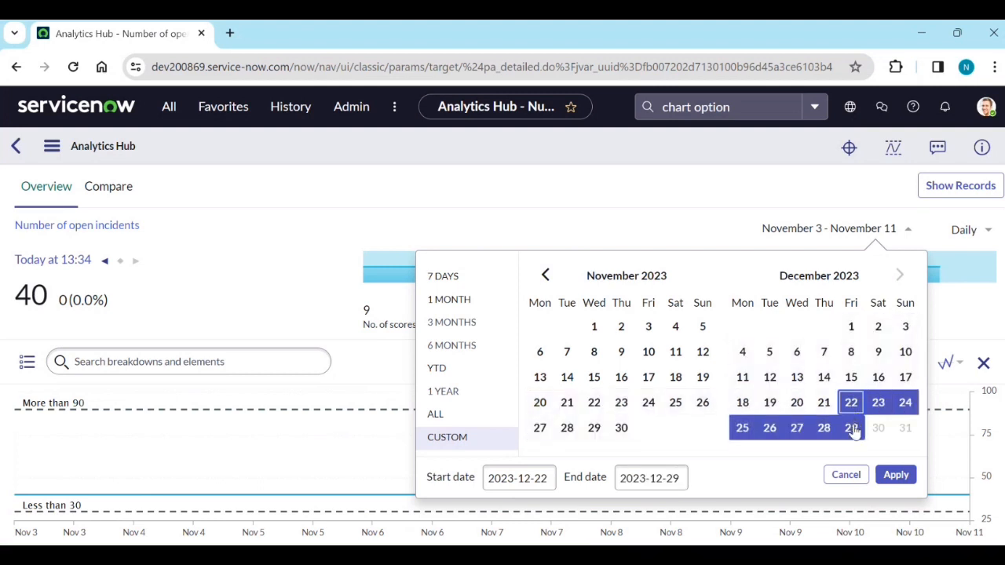
click(851, 403)
click(904, 480)
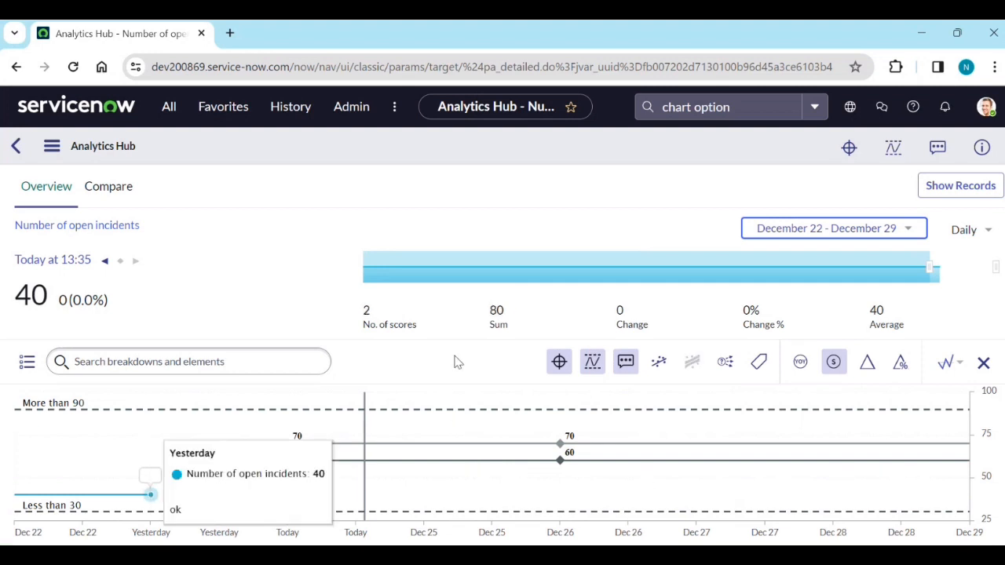
Toggle the targets and thresholds on the chart to compare the display, leaving both hidden.
click(559, 364)
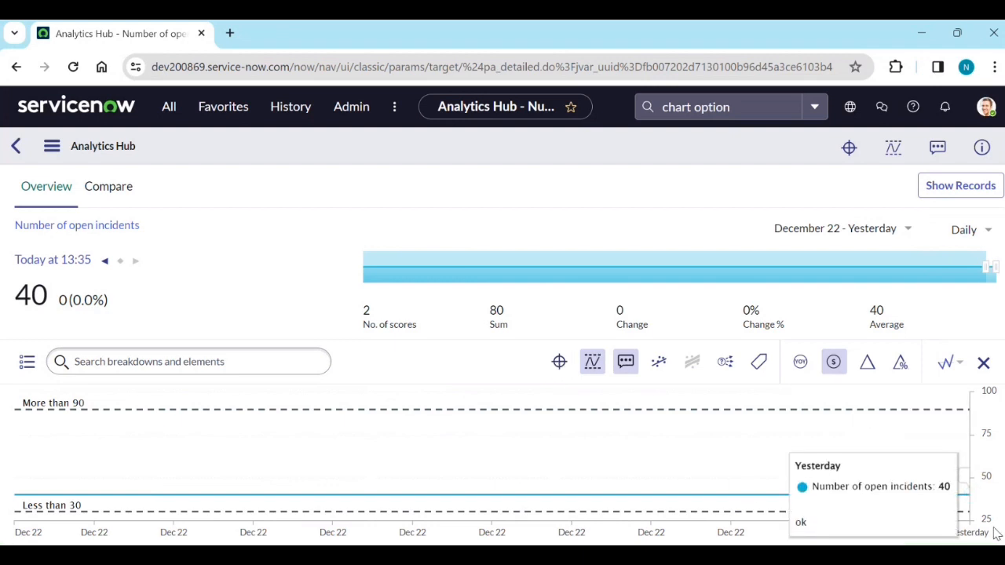
click(560, 363)
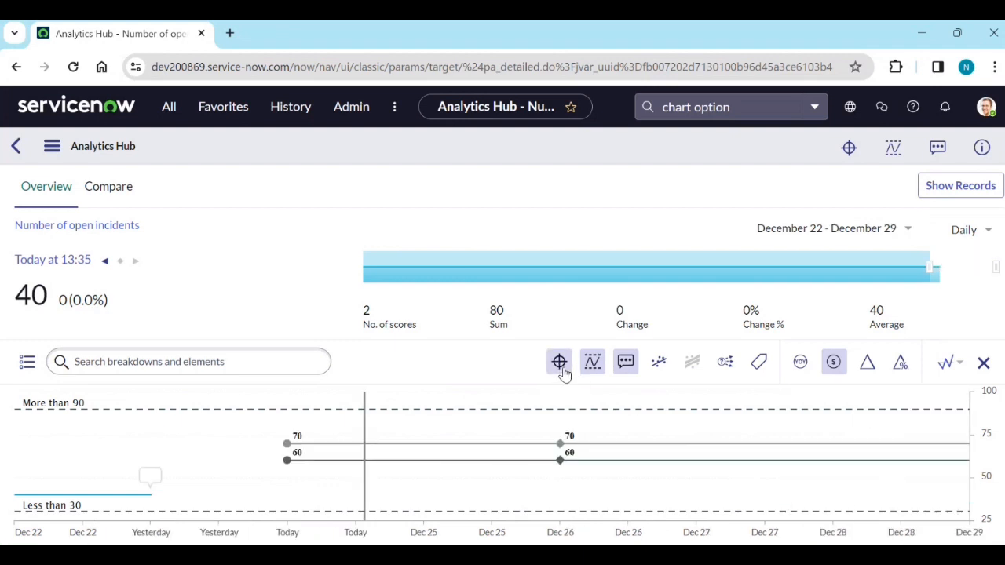
click(561, 368)
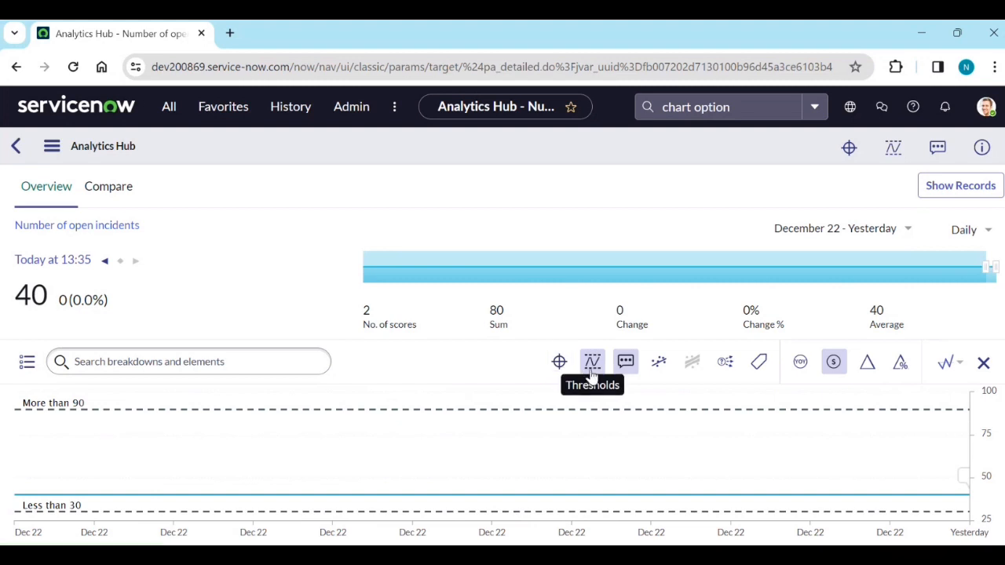
click(592, 376)
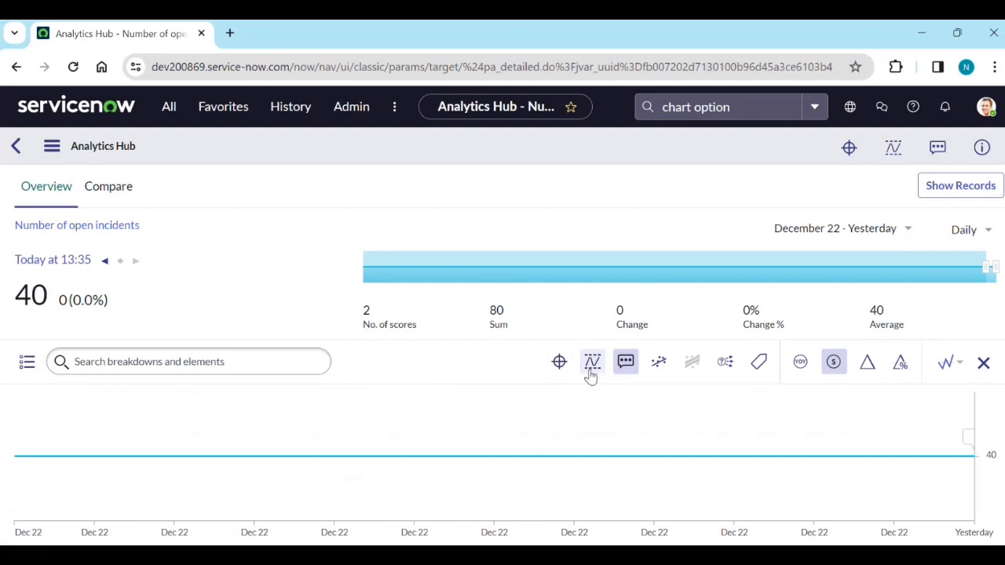
click(592, 369)
click(598, 370)
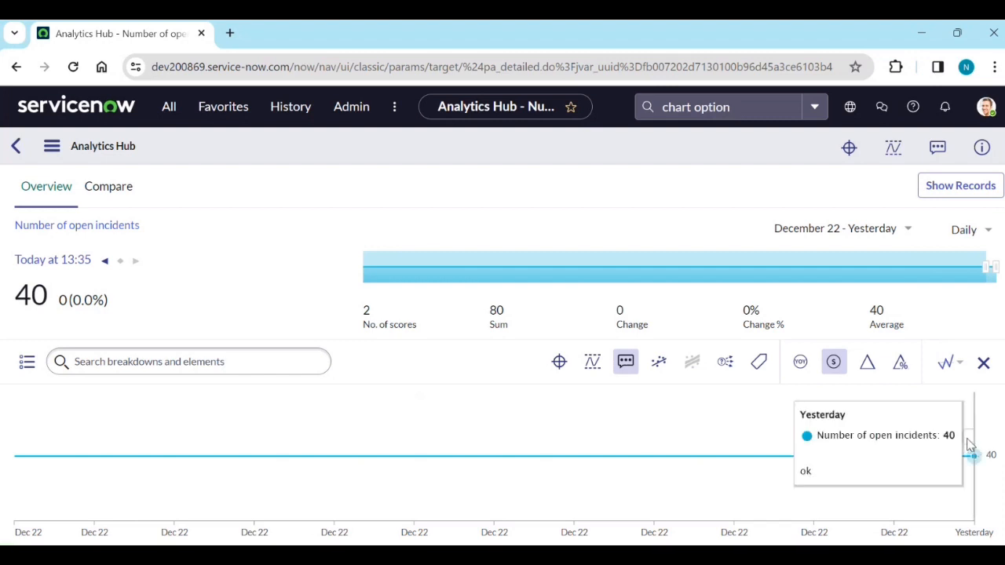
click(868, 234)
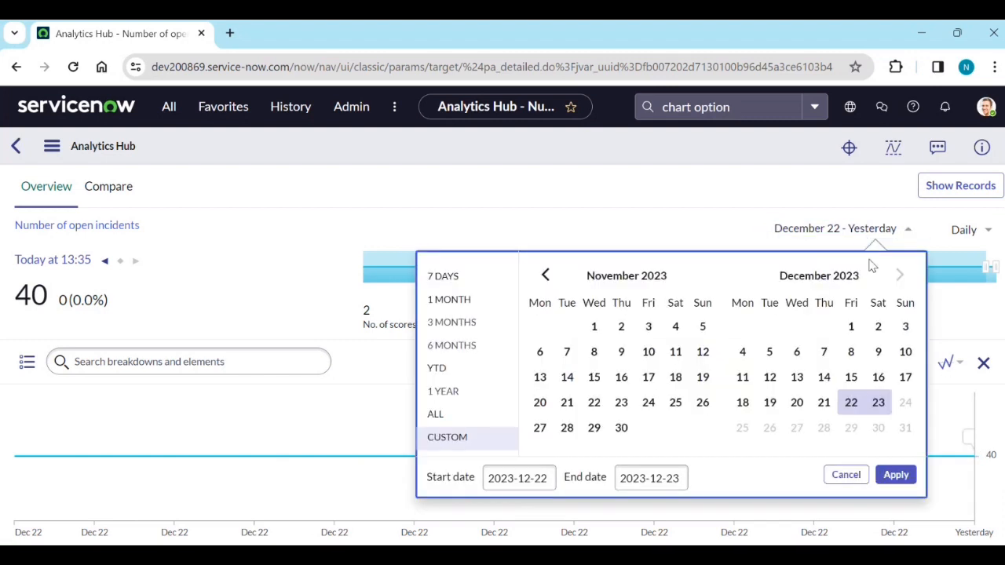
click(856, 404)
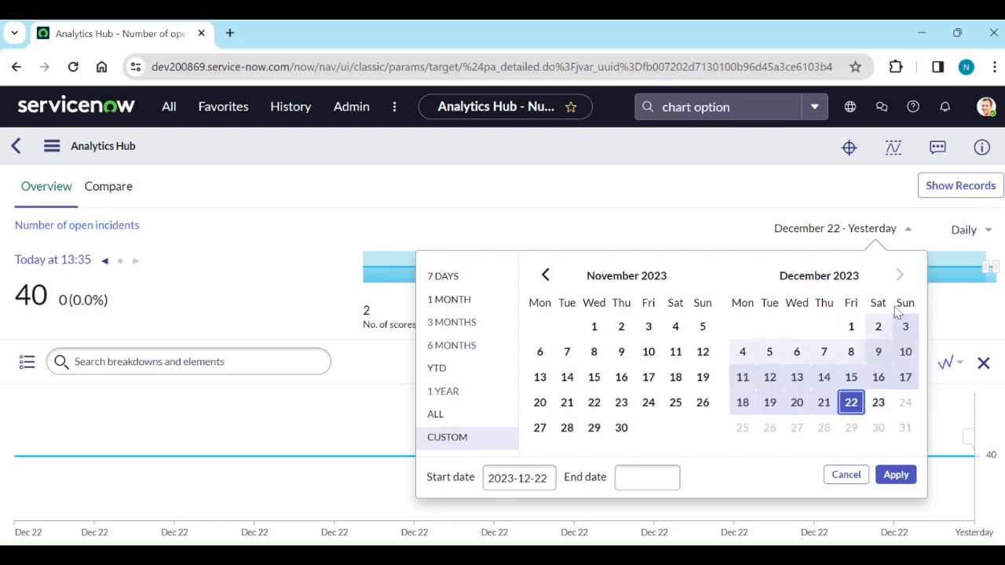
click(748, 197)
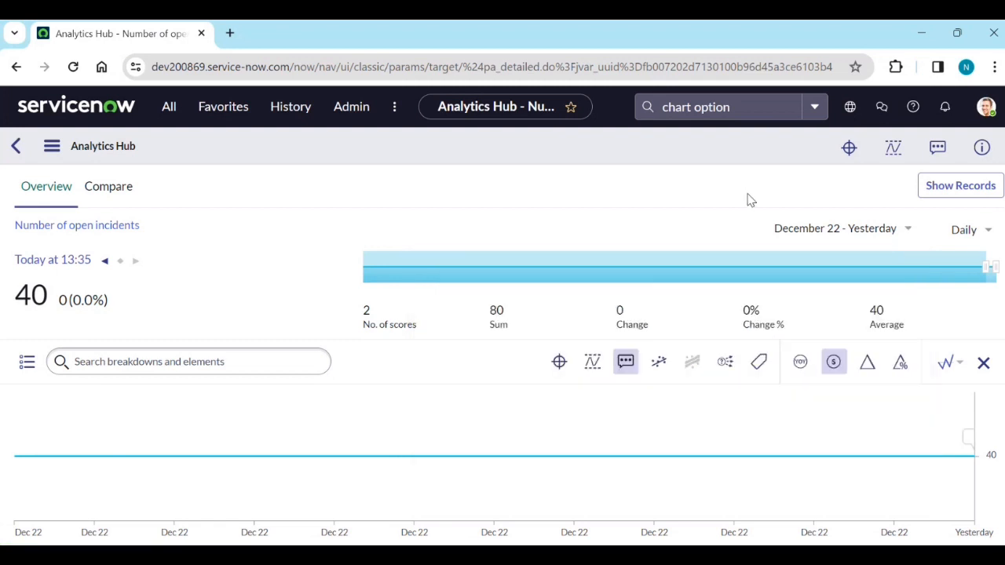
Toggle the chart's targets and comments, leaving both hidden, and turn on the Trend line.
click(559, 361)
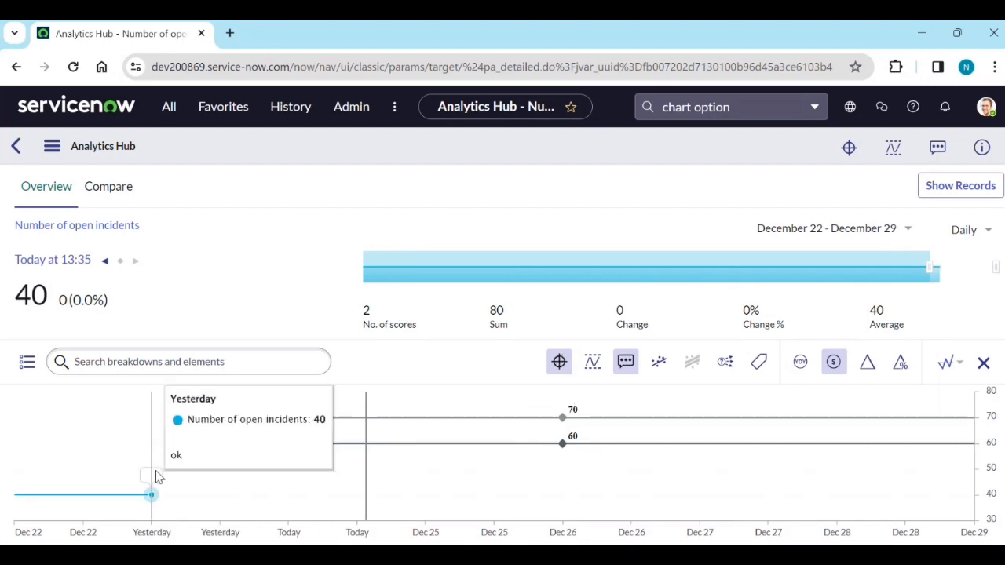
click(627, 362)
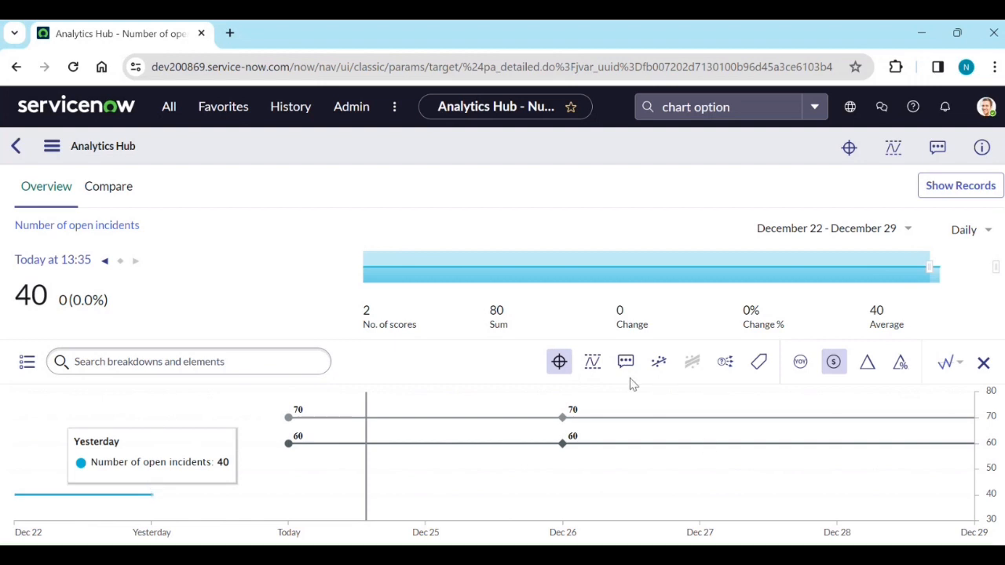
click(626, 364)
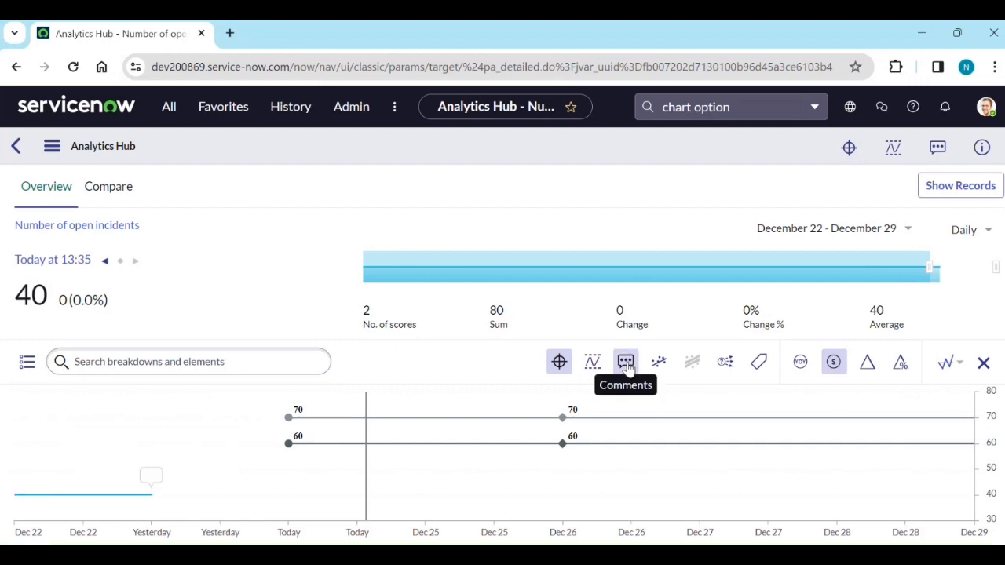
click(627, 366)
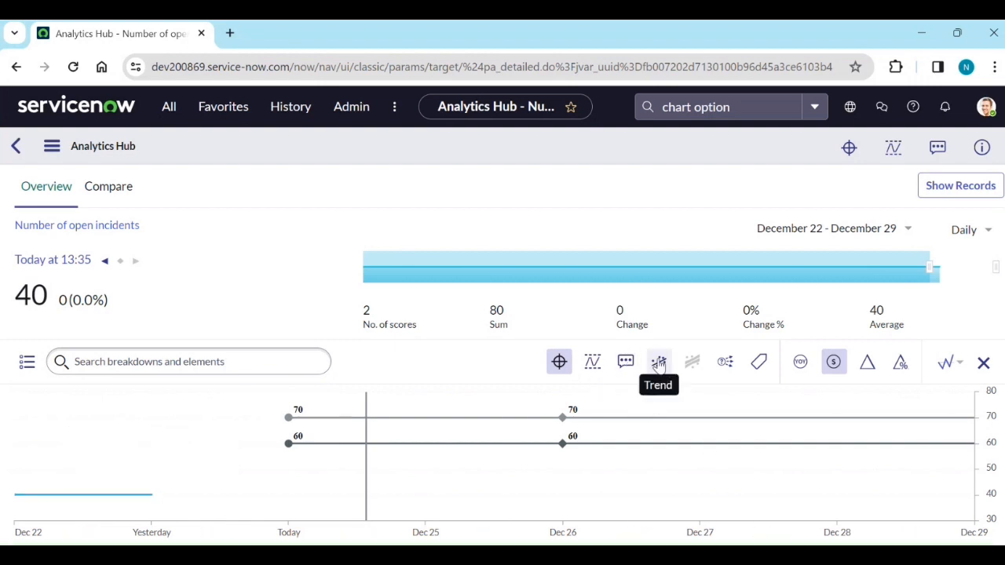
click(559, 361)
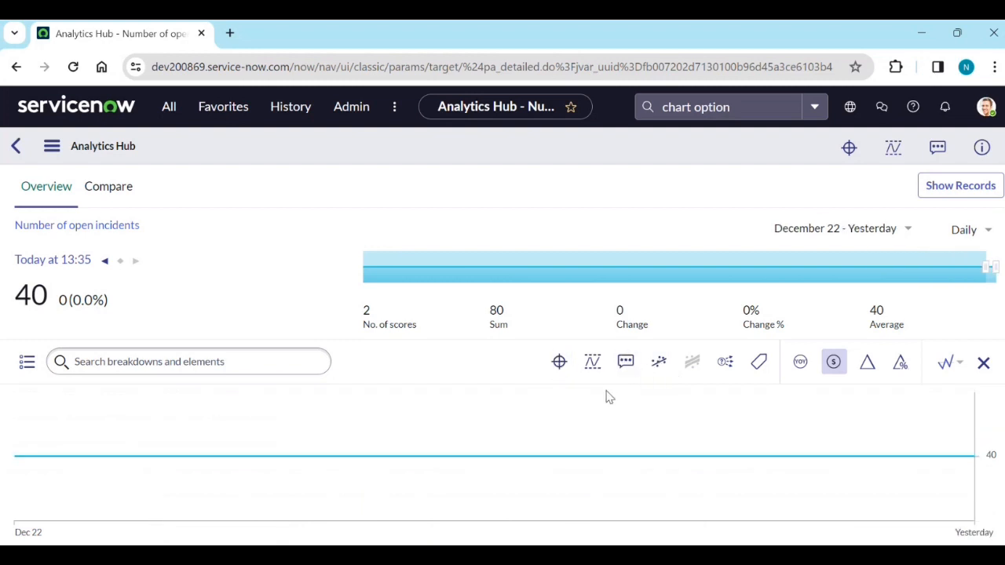
click(660, 370)
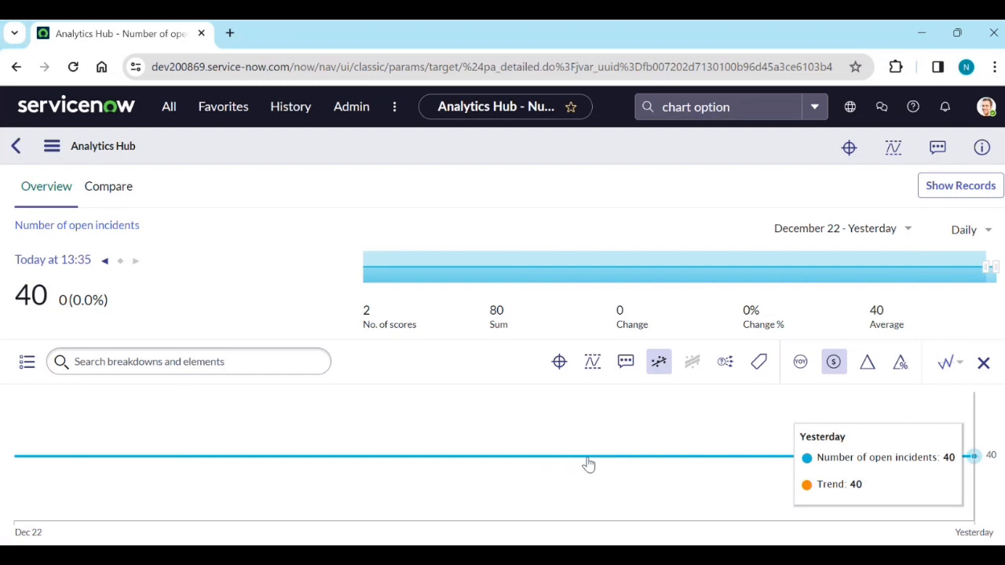
click(659, 364)
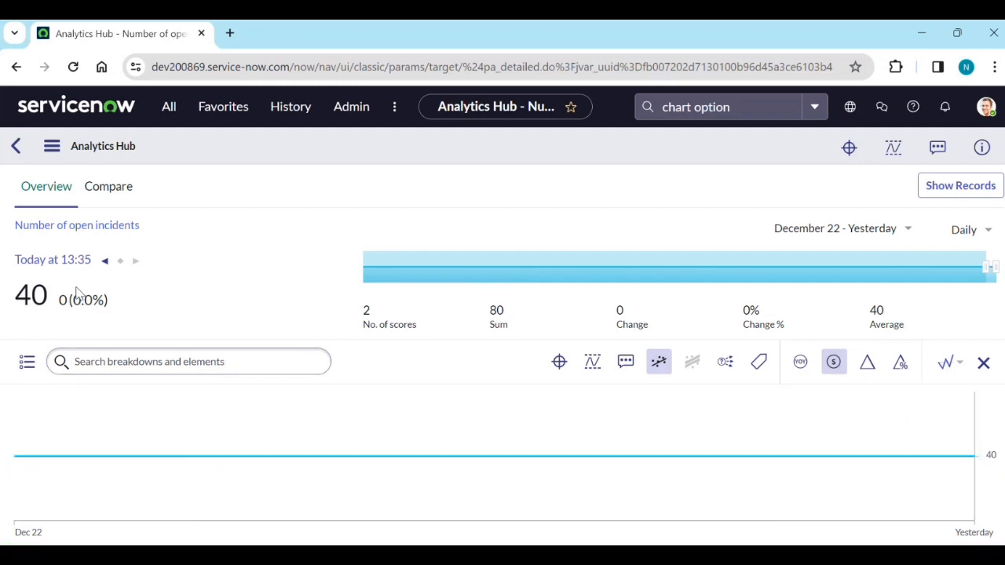
Filter the application navigator for "incident" and open a new incident form in a separate browser tab.
click(165, 112)
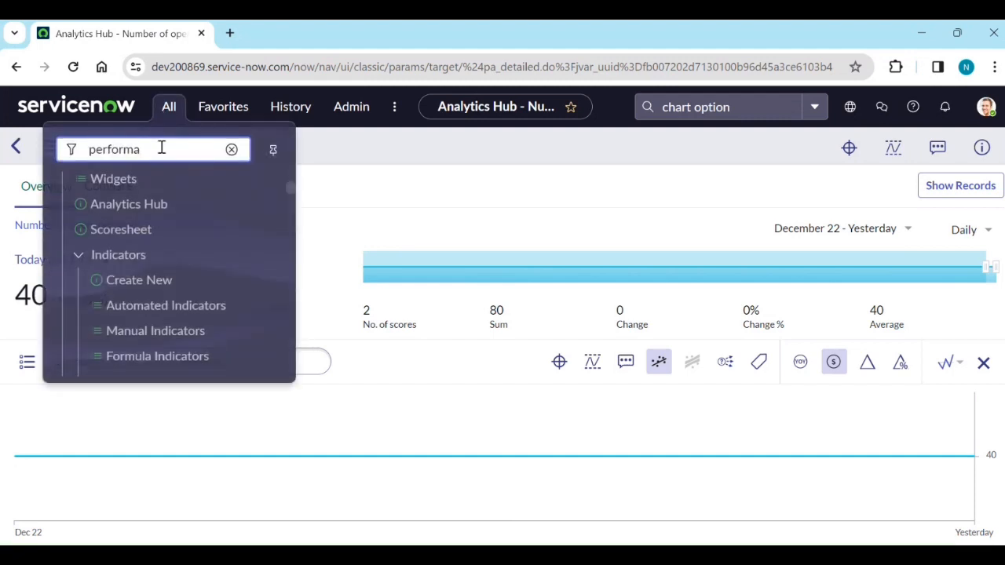
text(in)
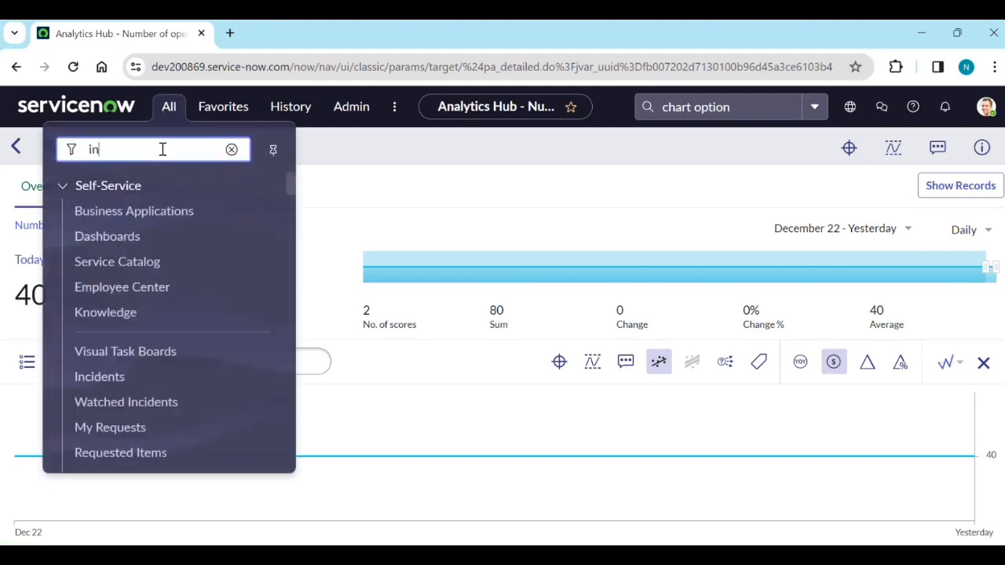
text(cidents)
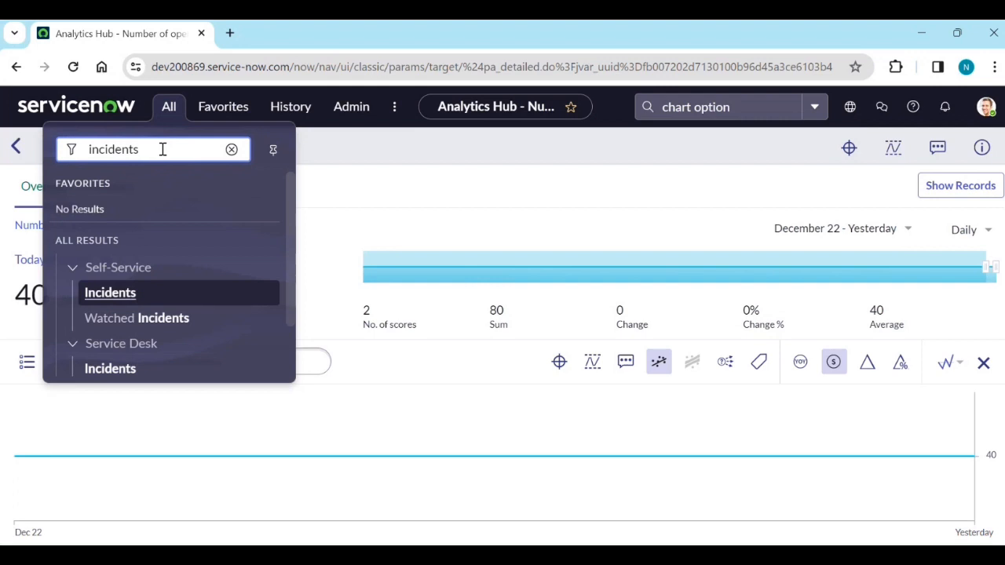
scroll(157, 258, down, 2)
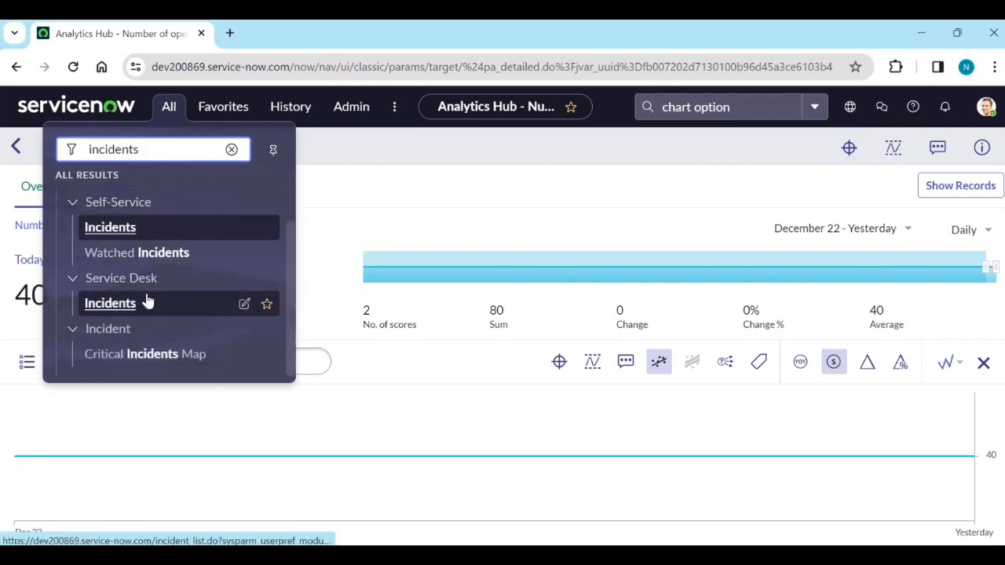
key(BackSpace)
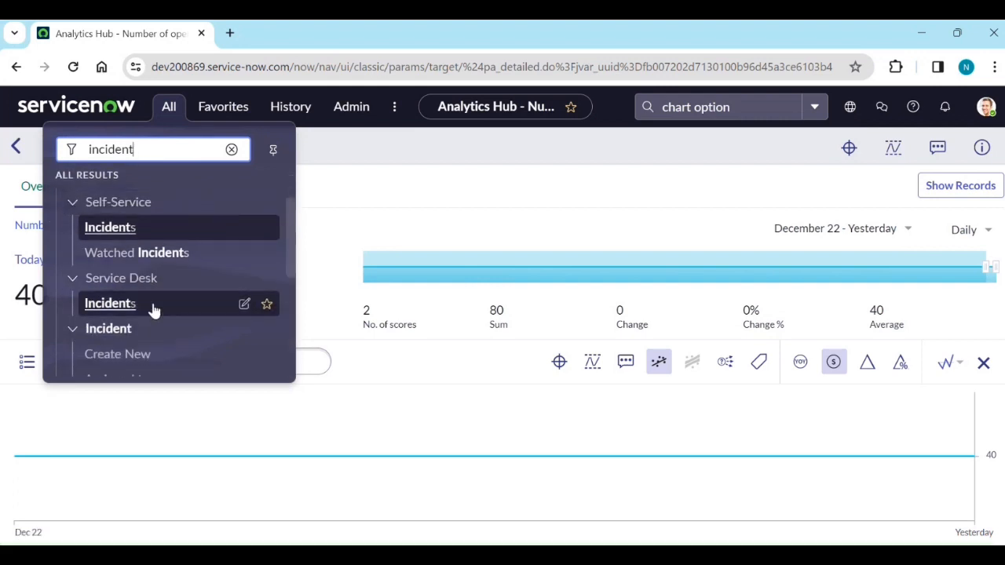
scroll(142, 303, down, 1)
ctrl+click(137, 288)
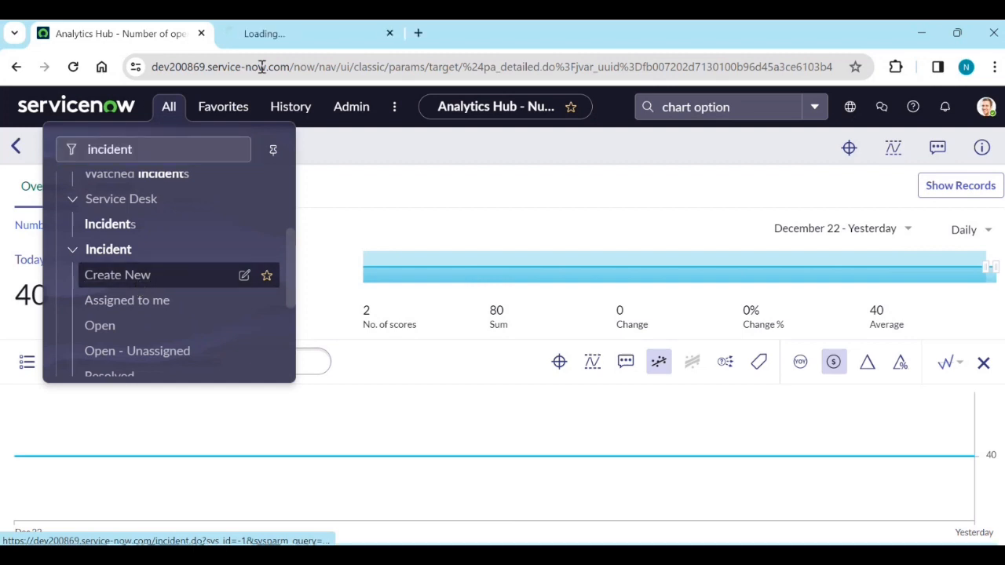
click(276, 45)
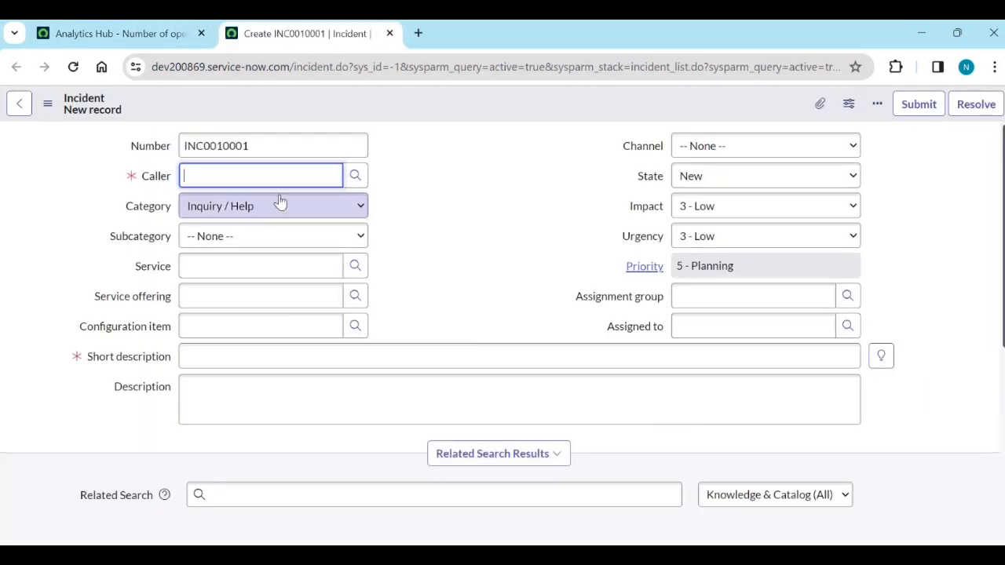
Select a caller for the new incident, enter the short description "test 1" and save the record.
click(355, 175)
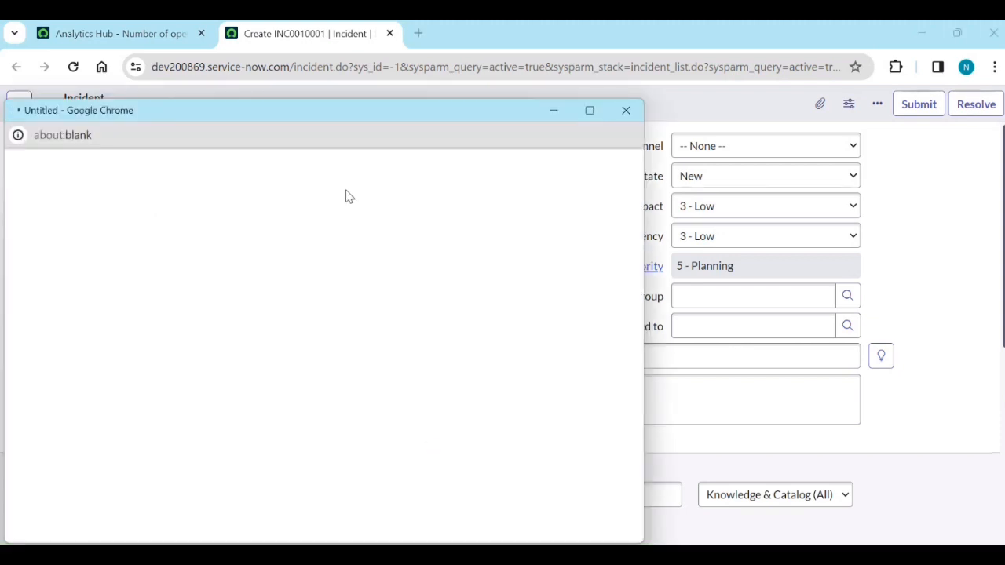
click(84, 277)
click(251, 361)
text(test 1)
click(440, 271)
right_click(511, 106)
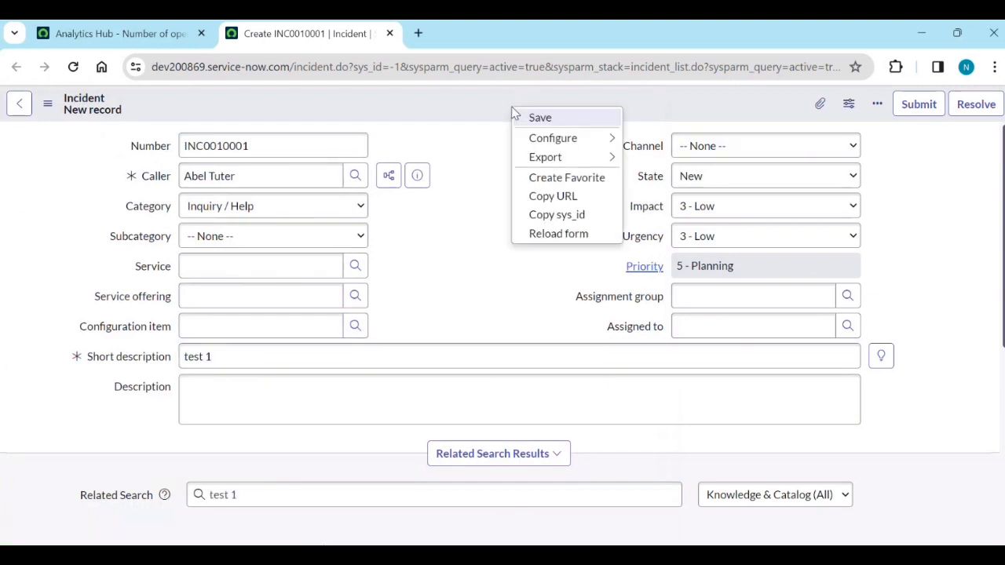
click(523, 118)
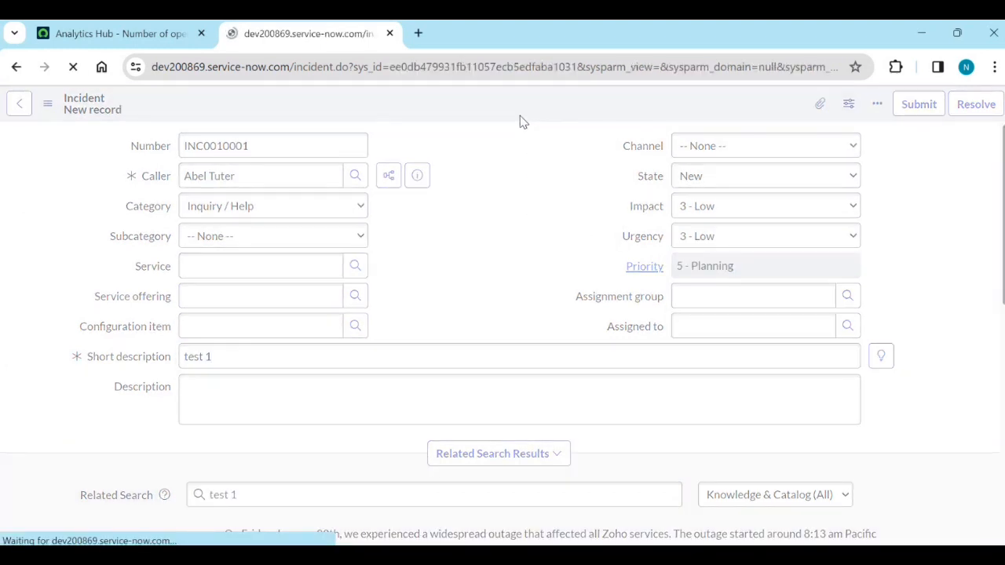
Change the short description to "test 2" and copy the incident into a new record, leaving the page without saving the edit.
click(242, 179)
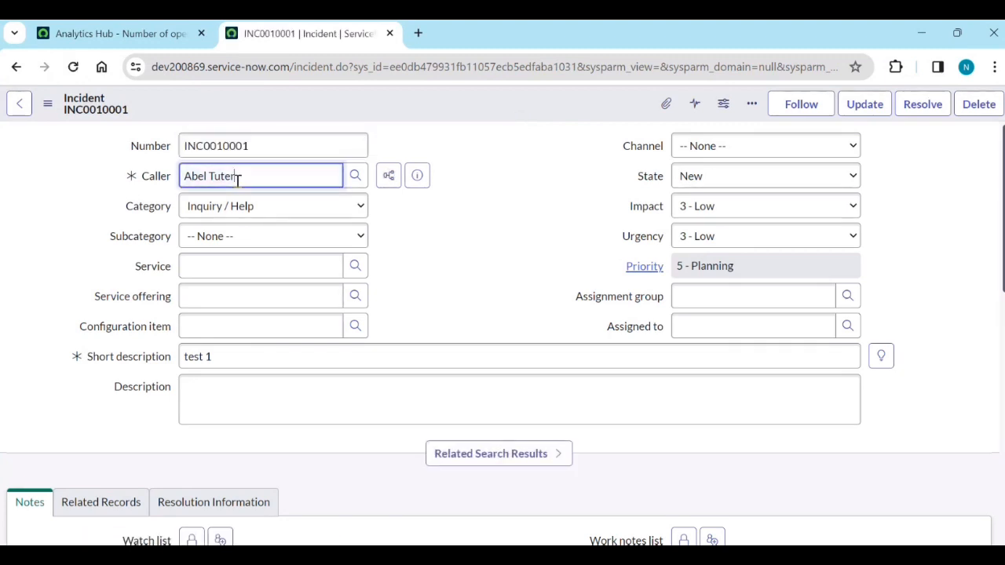
click(234, 355)
right_click(480, 106)
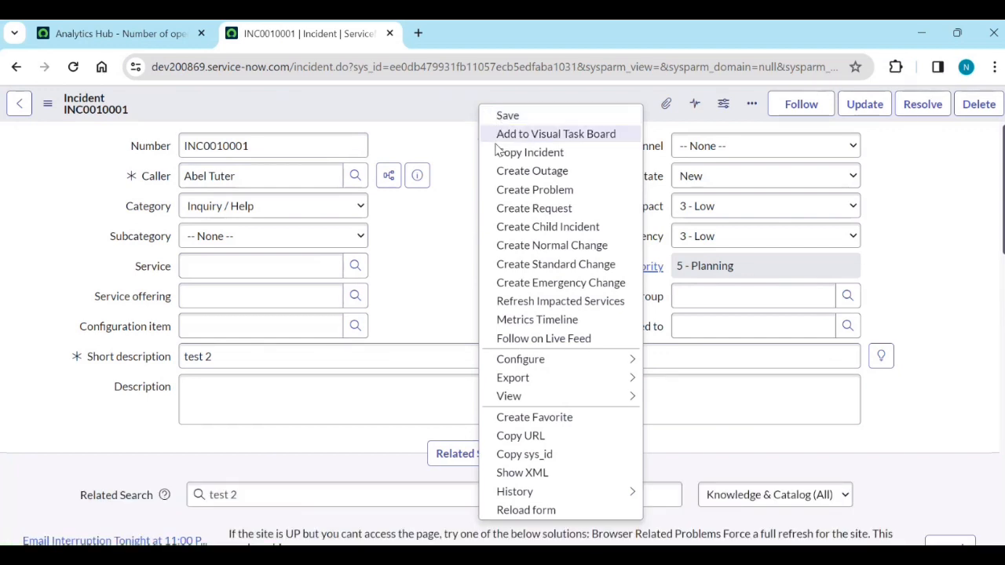
click(500, 153)
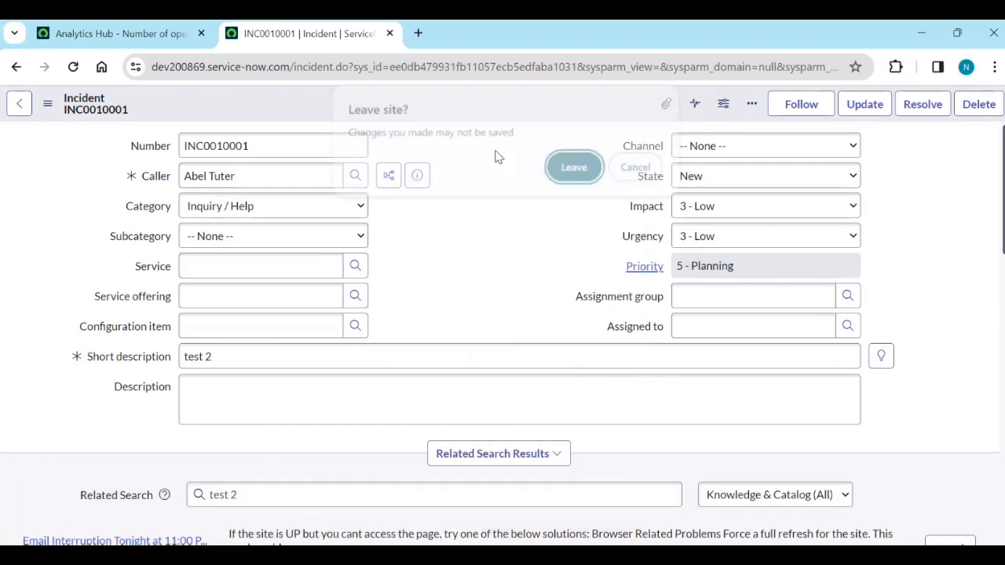
click(566, 169)
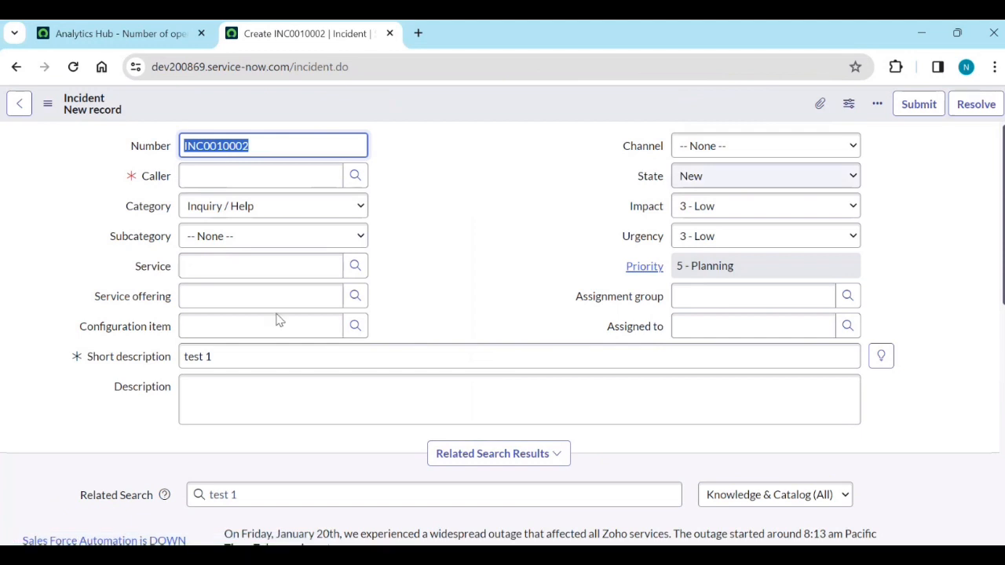
Set the new incident's short description to "test 3", select a caller from the recent selections and save the record.
click(223, 364)
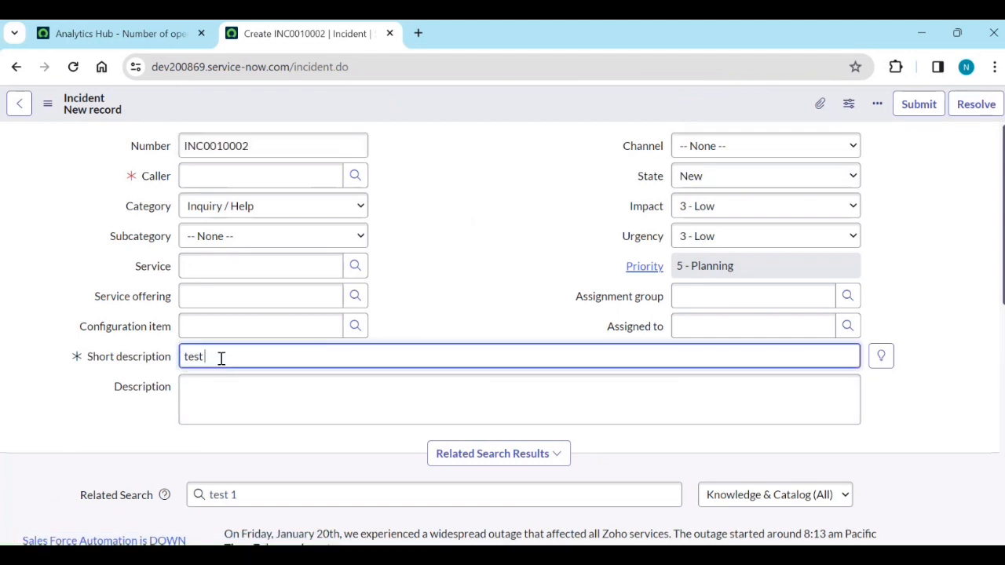
click(419, 292)
click(232, 175)
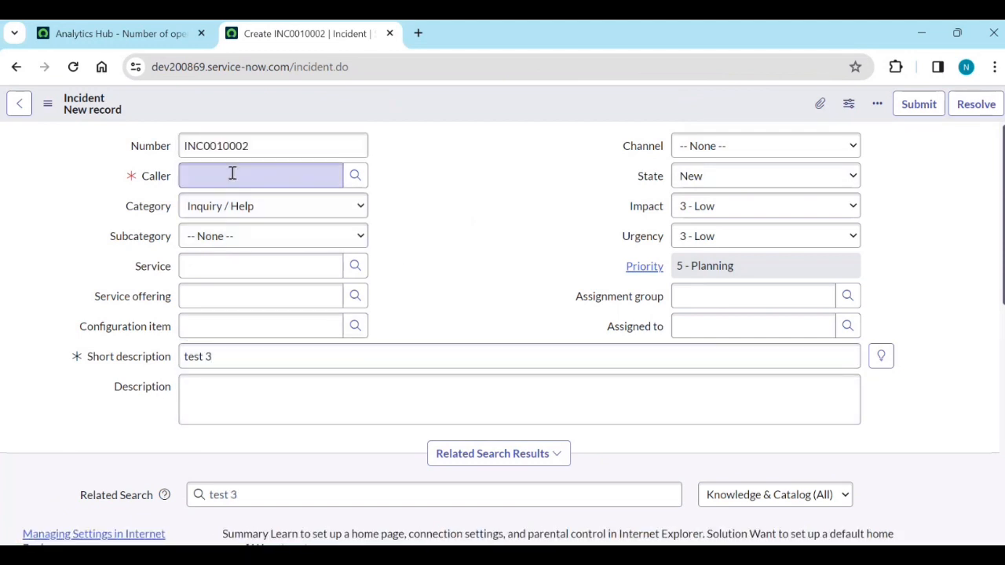
click(236, 218)
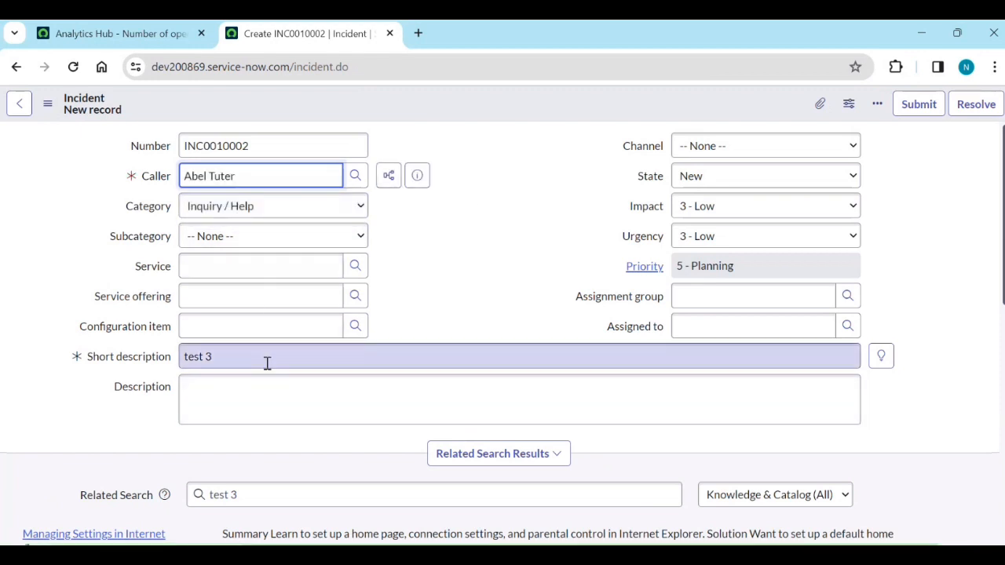
right_click(507, 116)
click(518, 121)
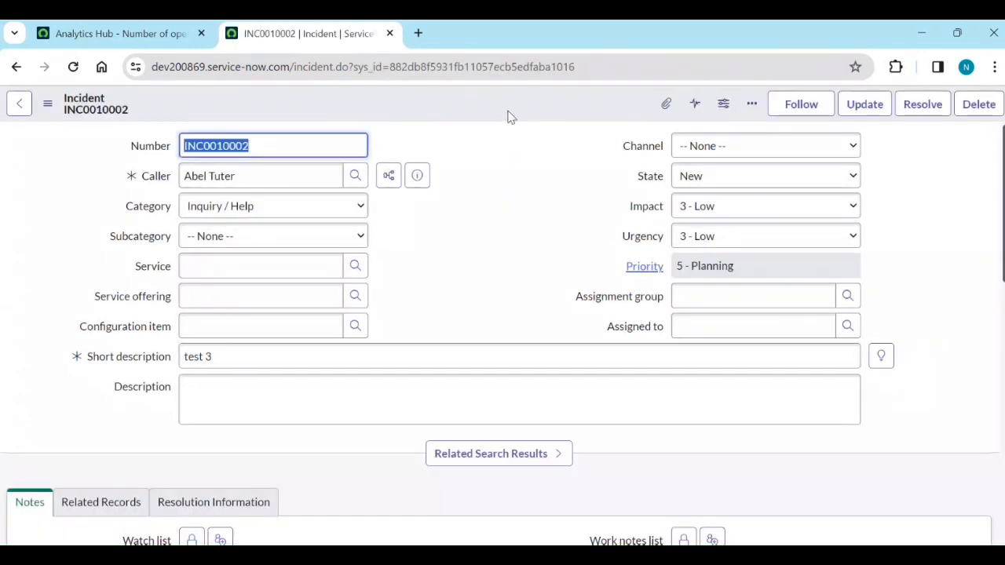
Copy the saved incident into a new record, select the same caller and save it with its short description unchanged.
right_click(508, 116)
click(531, 161)
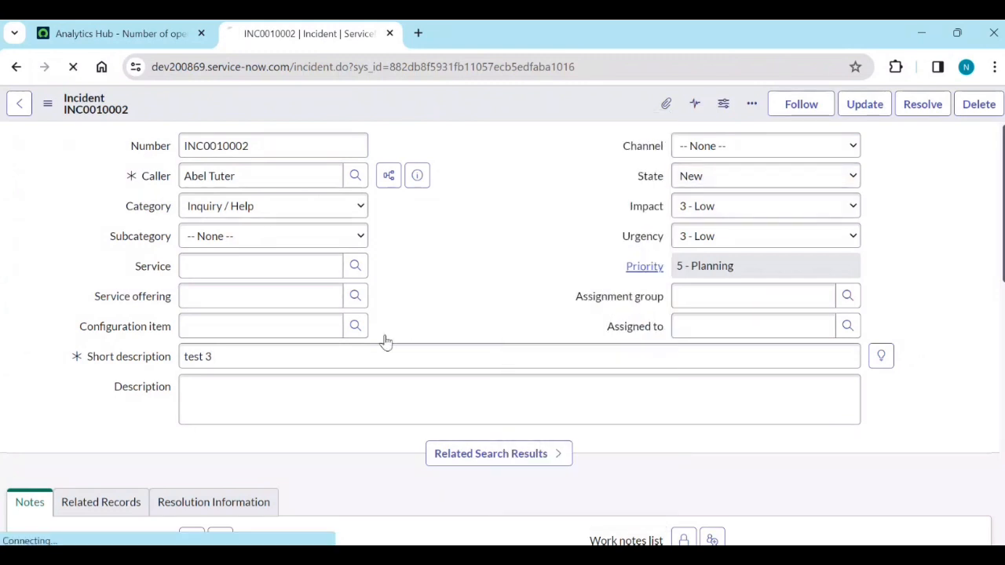
click(225, 179)
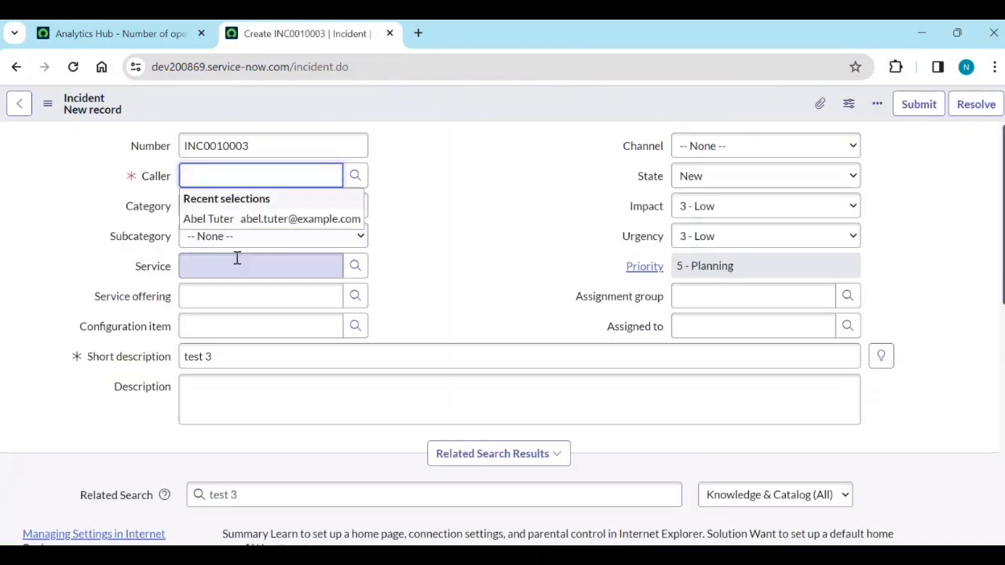
click(242, 220)
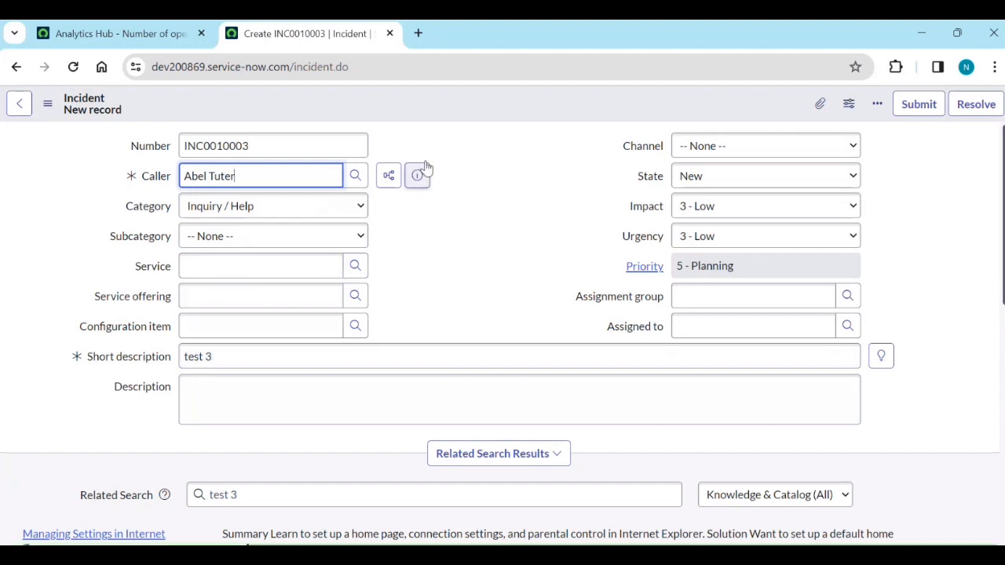
right_click(462, 122)
click(486, 127)
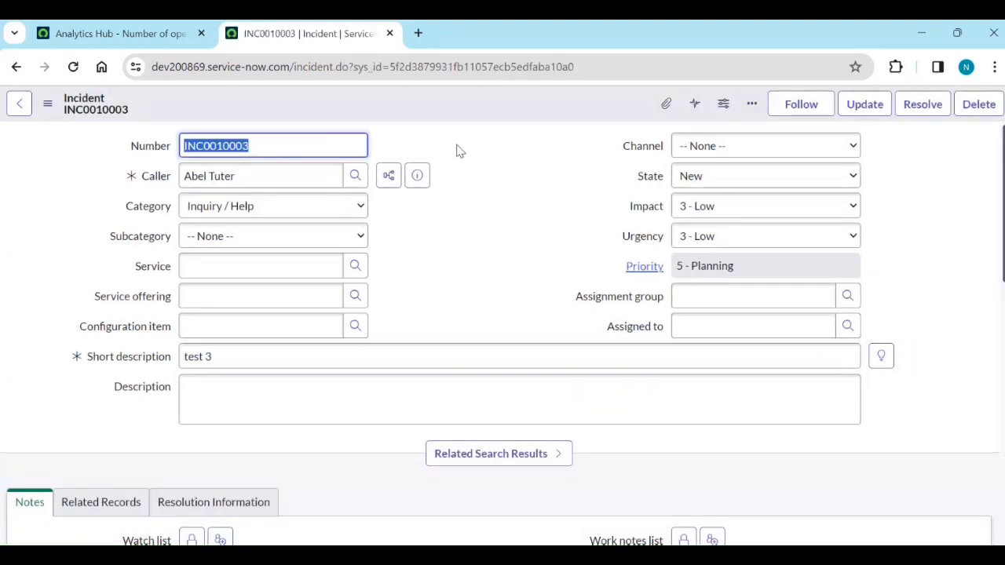
Open the Number of open incidents indicator from Analytics Hub and open its [PA Incident] Daily Data Collection job in a separate browser tab.
click(116, 31)
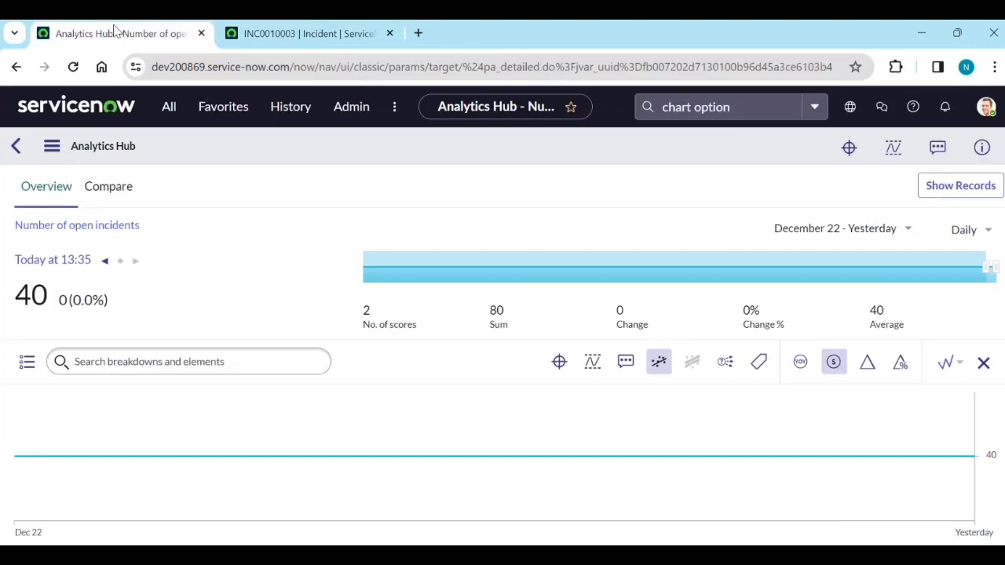
click(52, 146)
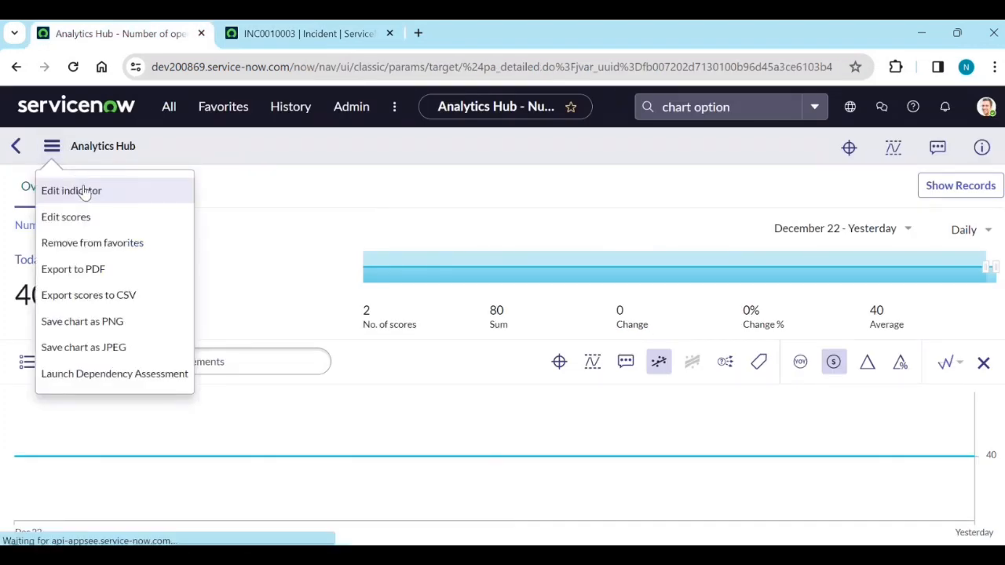
click(84, 188)
scroll(146, 395, down, 4)
scroll(144, 398, down, 5)
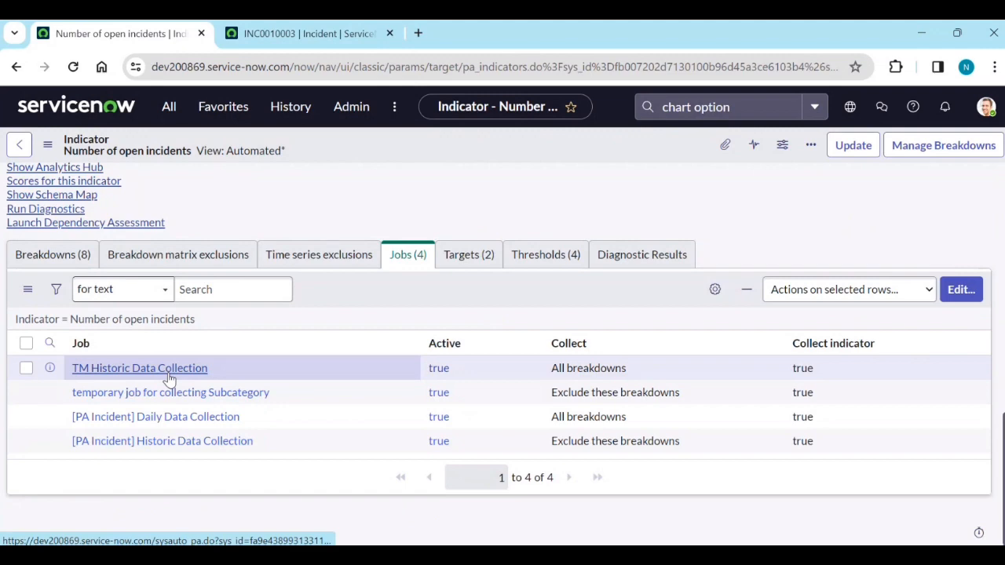
middle_click(176, 417)
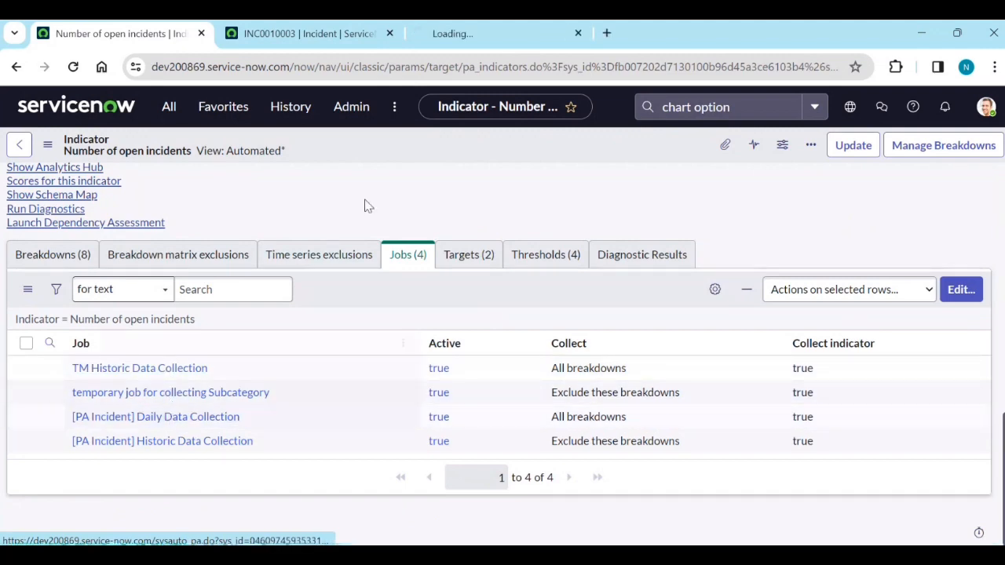
click(465, 35)
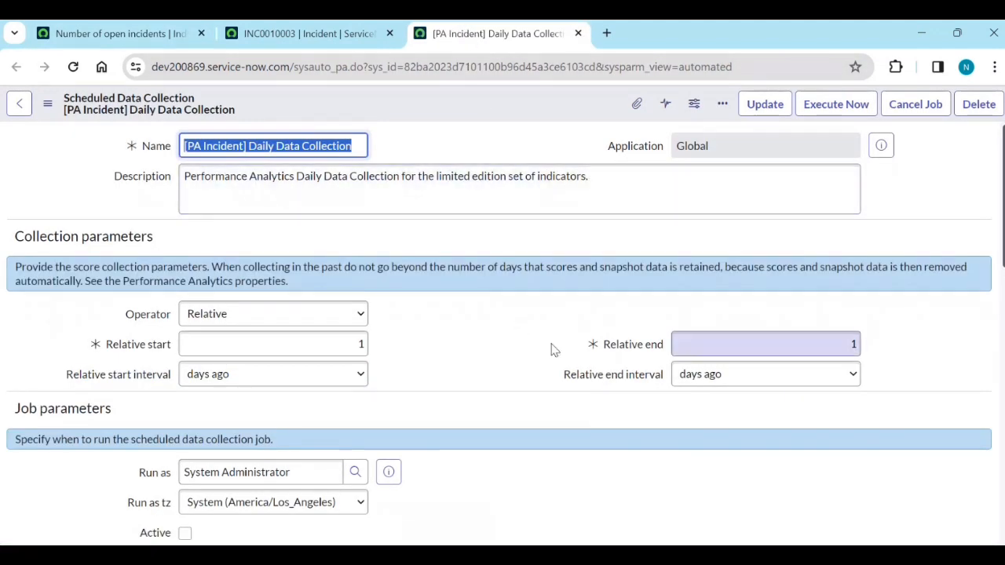
Set the data collection job's relative start to 1 and relative end to 0 days ago, save it and execute the job.
double_click(347, 346)
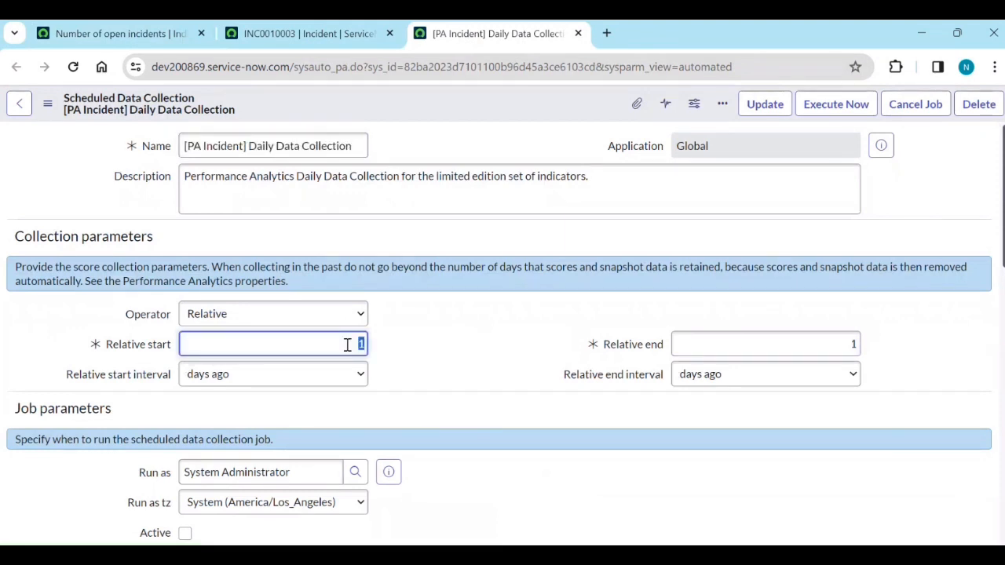
click(776, 345)
click(406, 385)
click(349, 351)
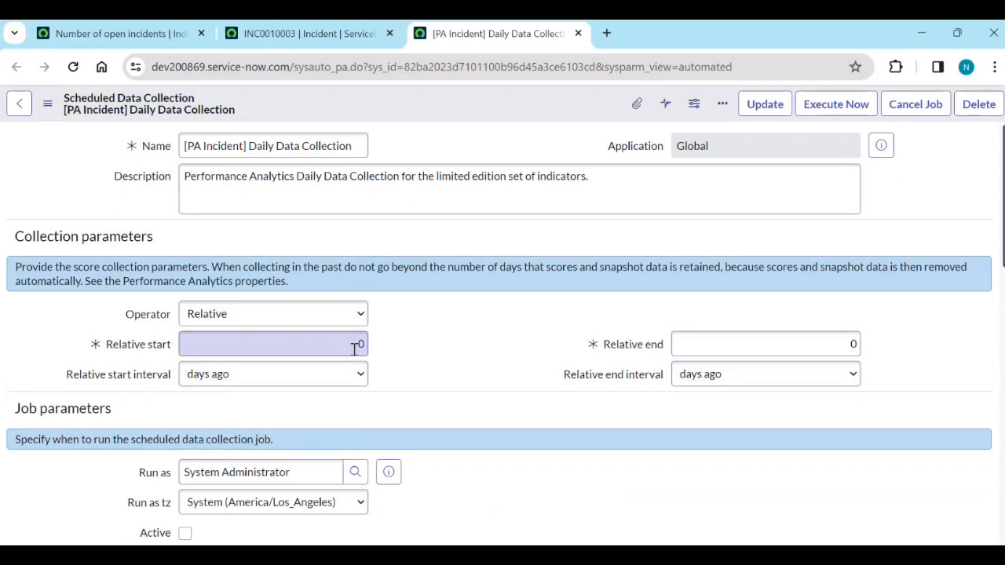
double_click(355, 349)
text(1)
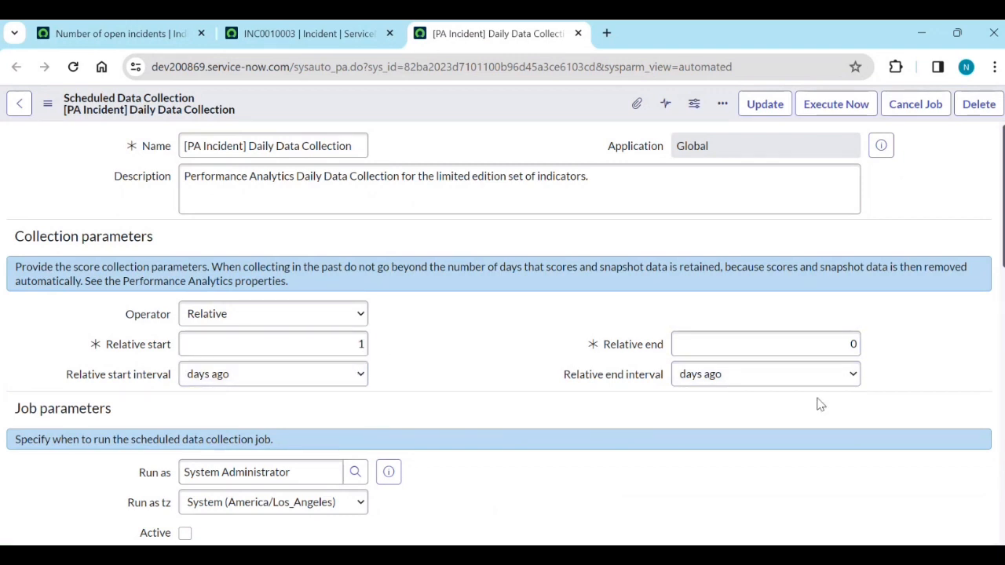
right_click(553, 105)
click(577, 111)
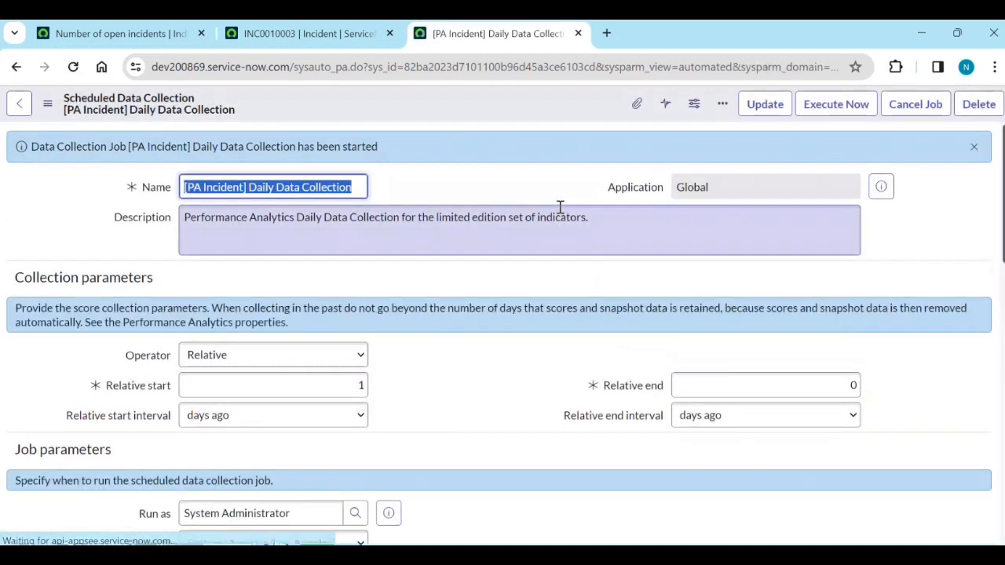
Return to the Number of open incidents indicator record and show its Analytics Hub.
click(129, 36)
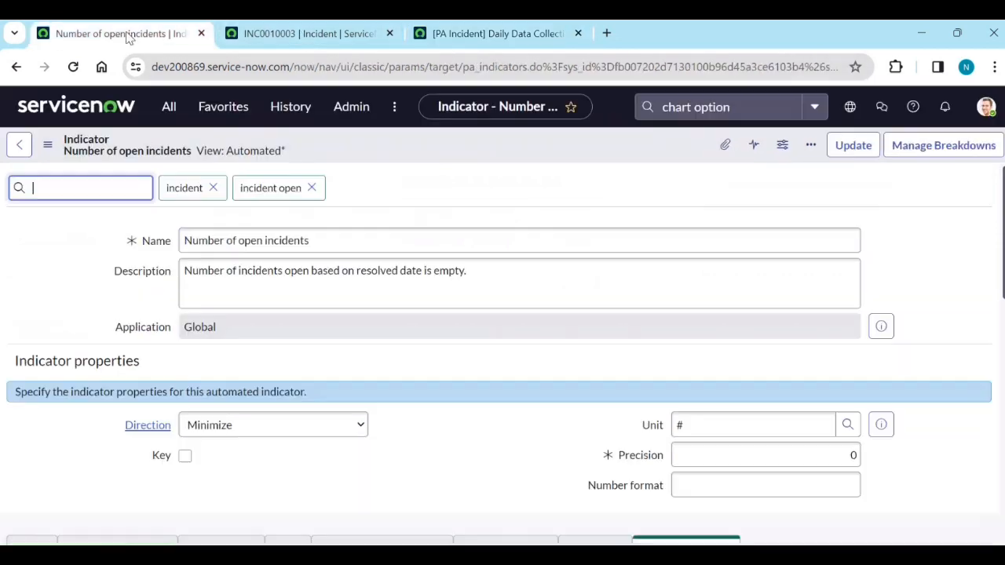
scroll(212, 384, down, 5)
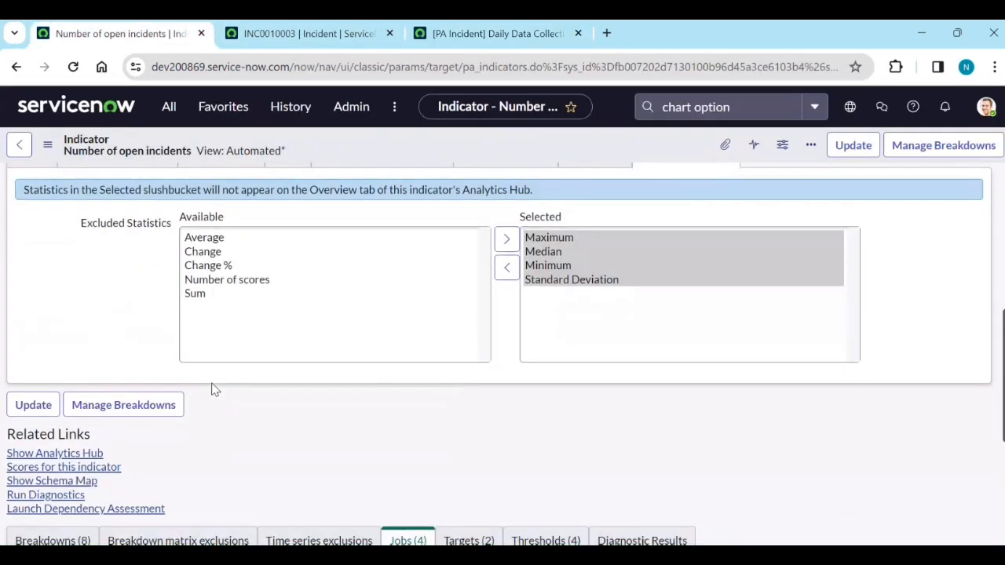
click(98, 454)
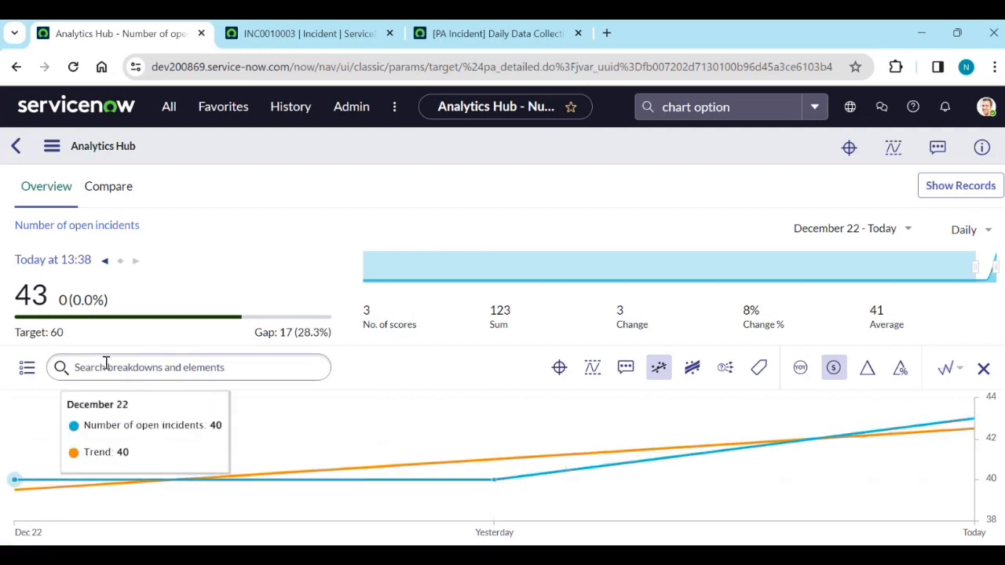
Select today's score on the chart, inspect yesterday's and today's points against the trend, and show the targets.
click(978, 438)
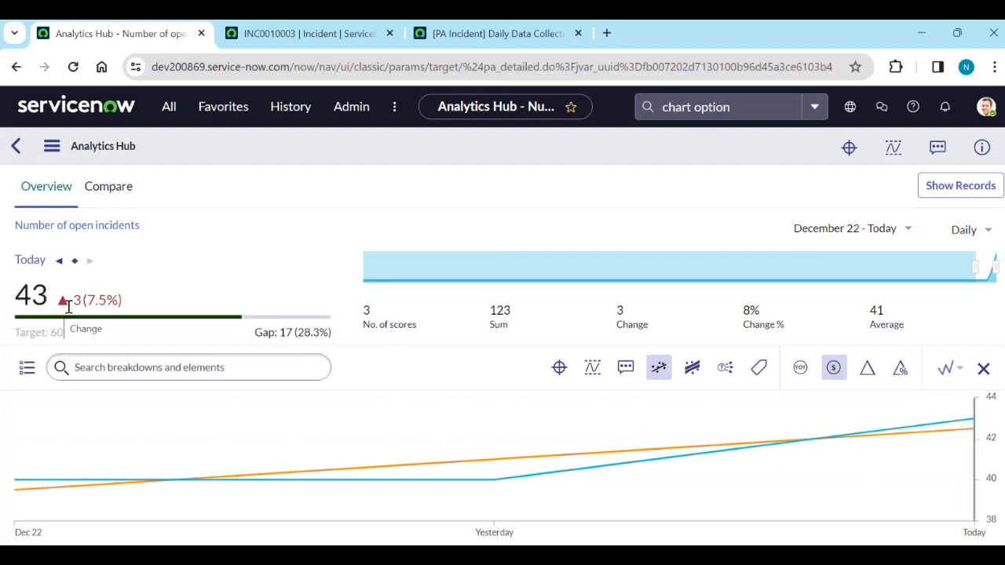
mouse_move(497, 482)
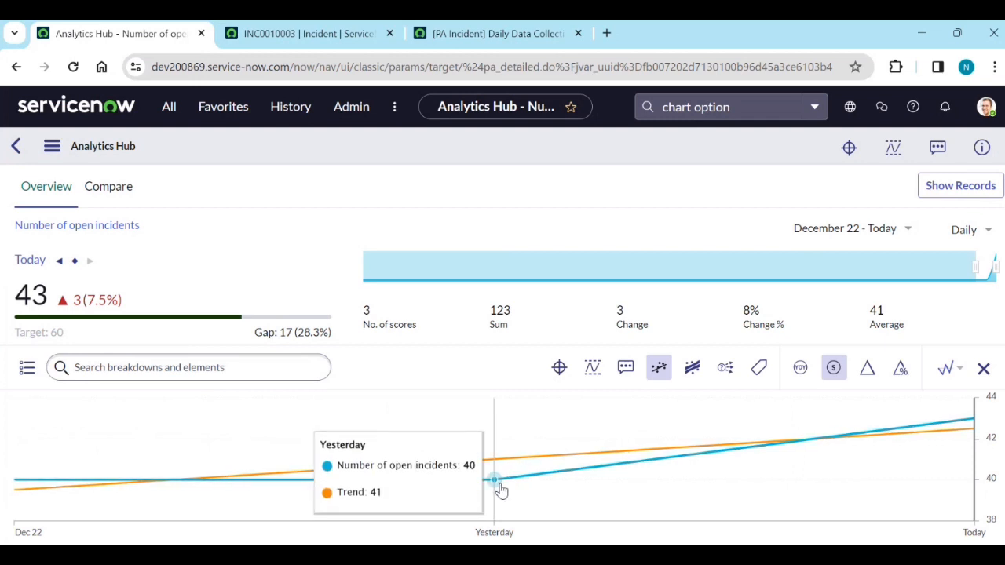
mouse_move(977, 421)
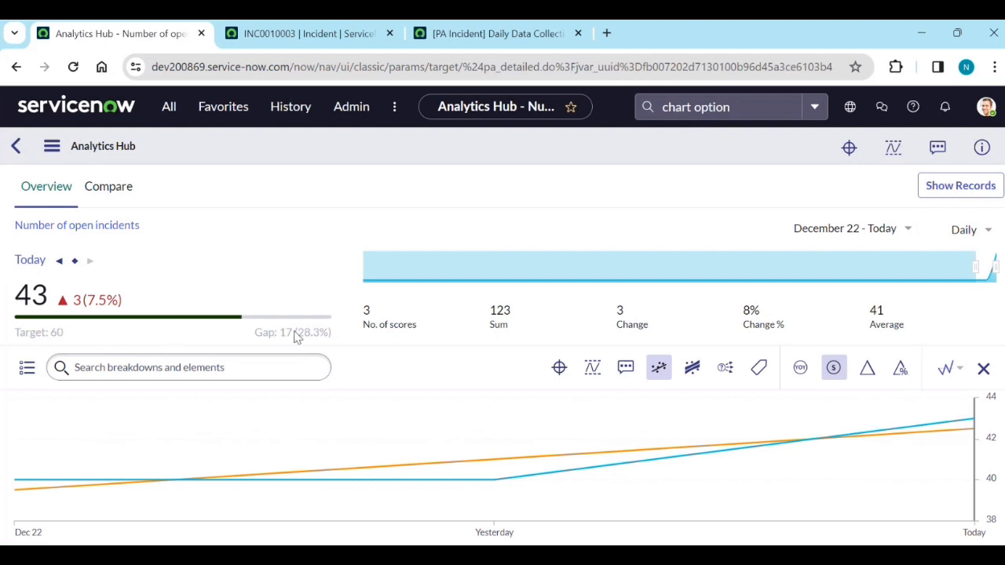
click(559, 368)
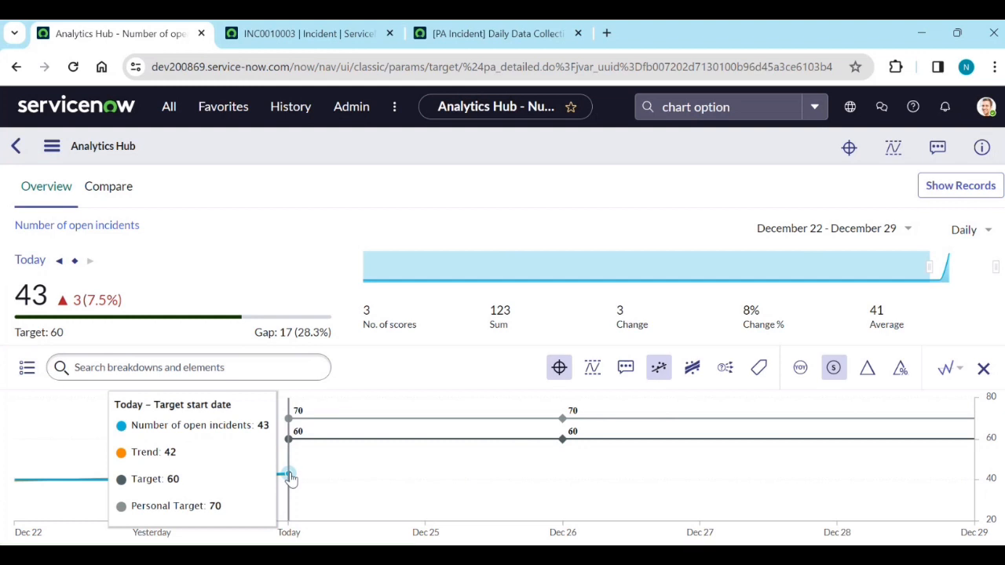
mouse_move(280, 471)
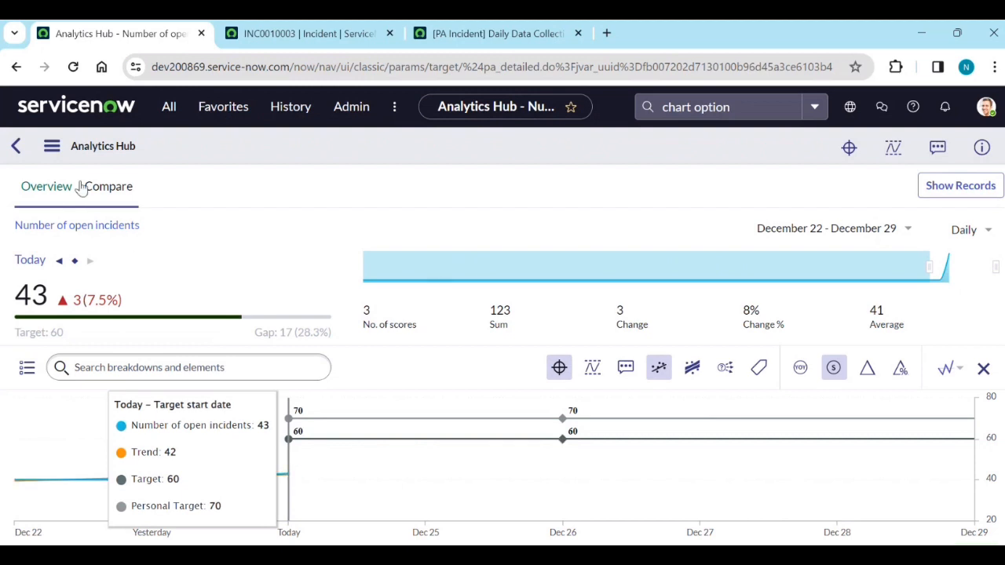
Open the indicator record for review, return to its Analytics Hub and select today's score on the chart.
click(58, 151)
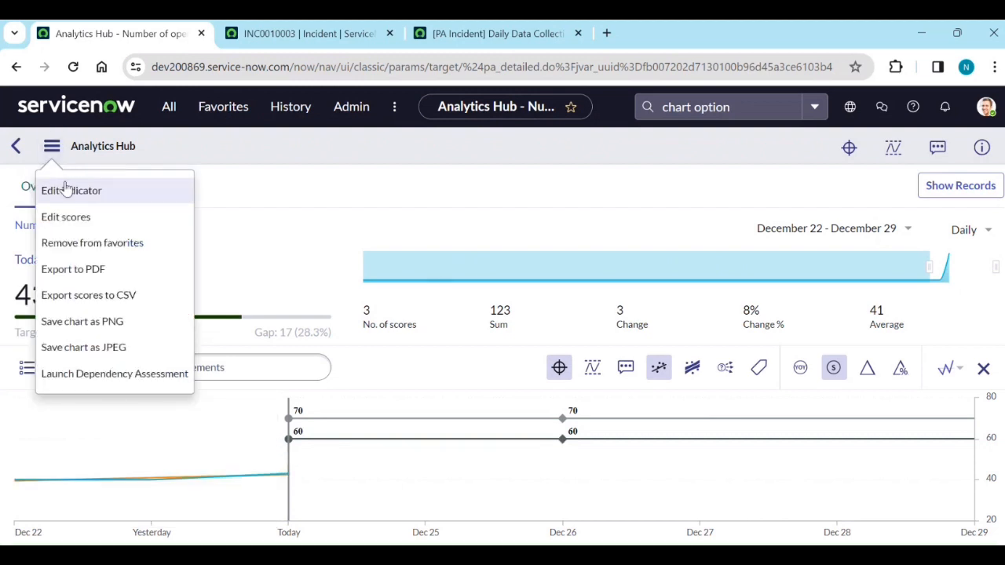
click(68, 197)
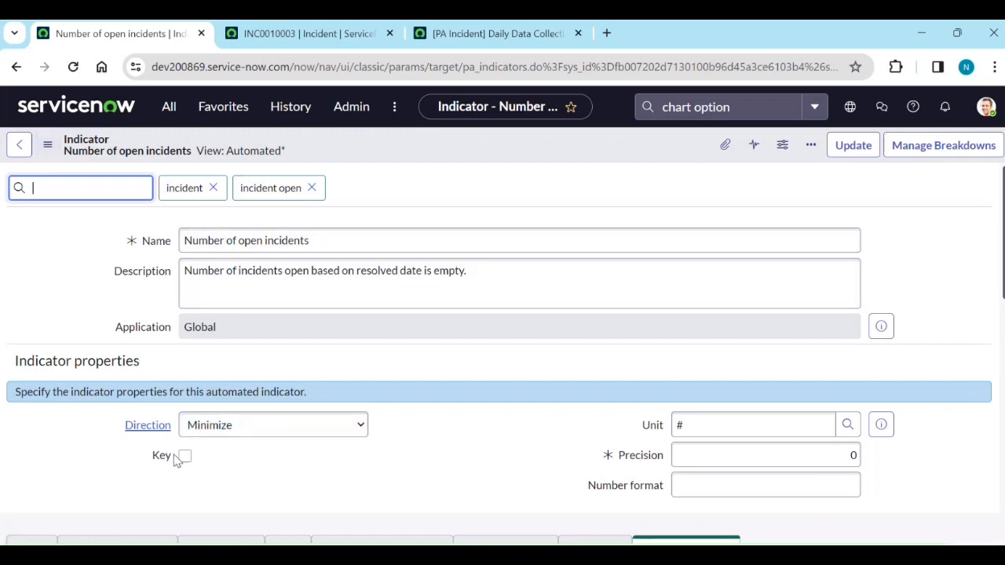
scroll(142, 487, down, 10)
click(74, 375)
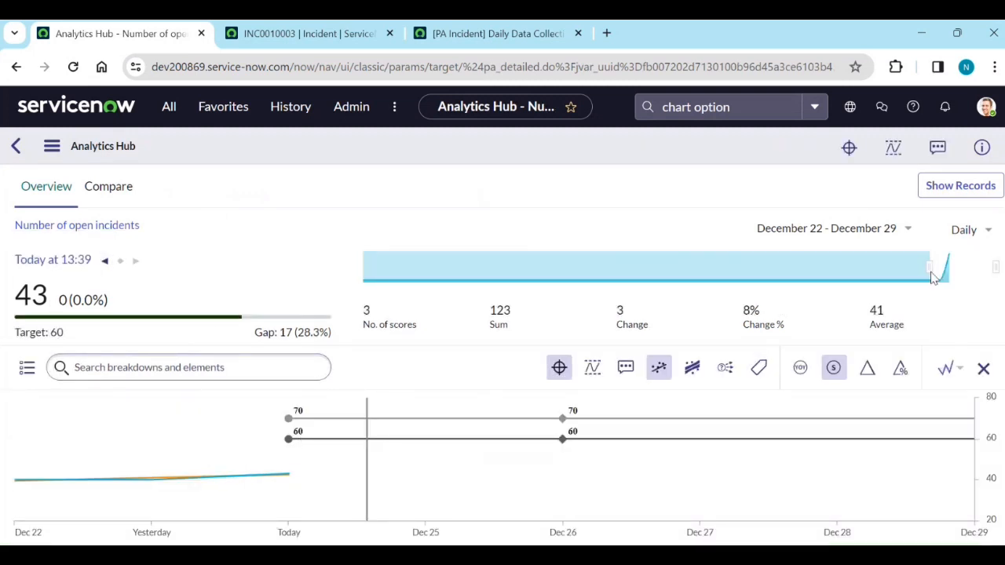
click(290, 477)
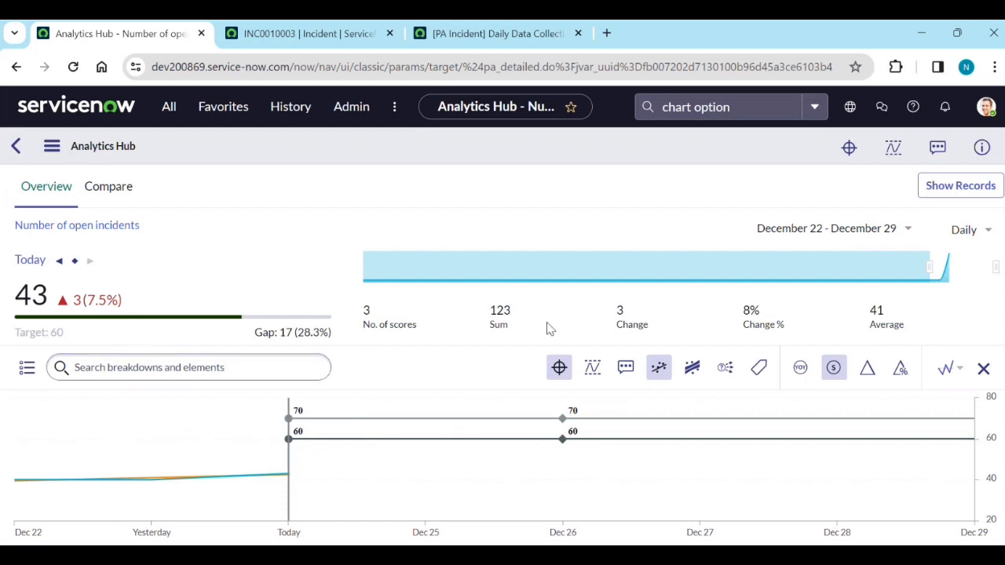
Show the prediction and confidence bands on the chart, hide the targets, and turn the bands off again.
click(690, 369)
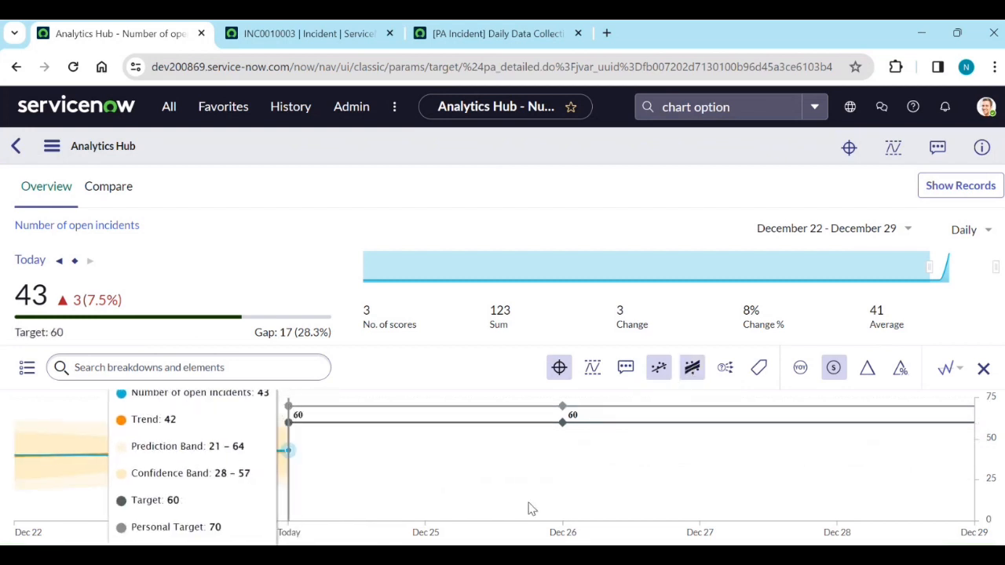
click(561, 369)
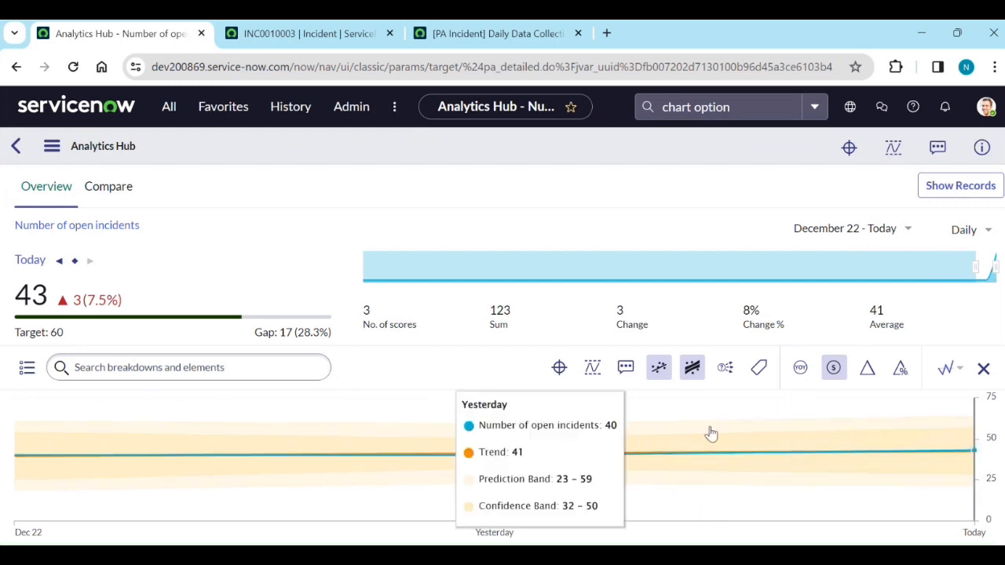
click(695, 374)
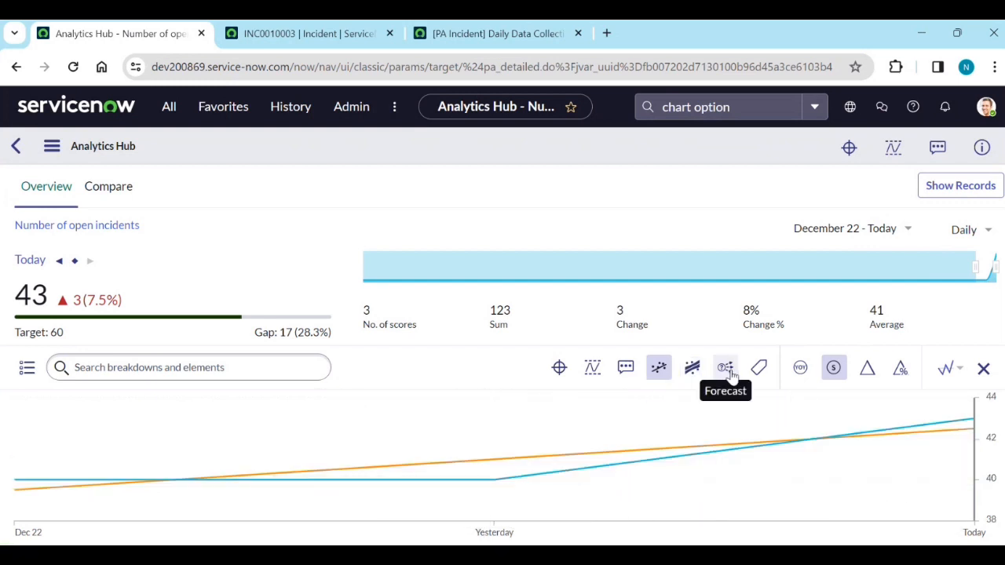
Show the Forecast on the chart and hide it again, and toggle the Trend line off and back on.
click(726, 374)
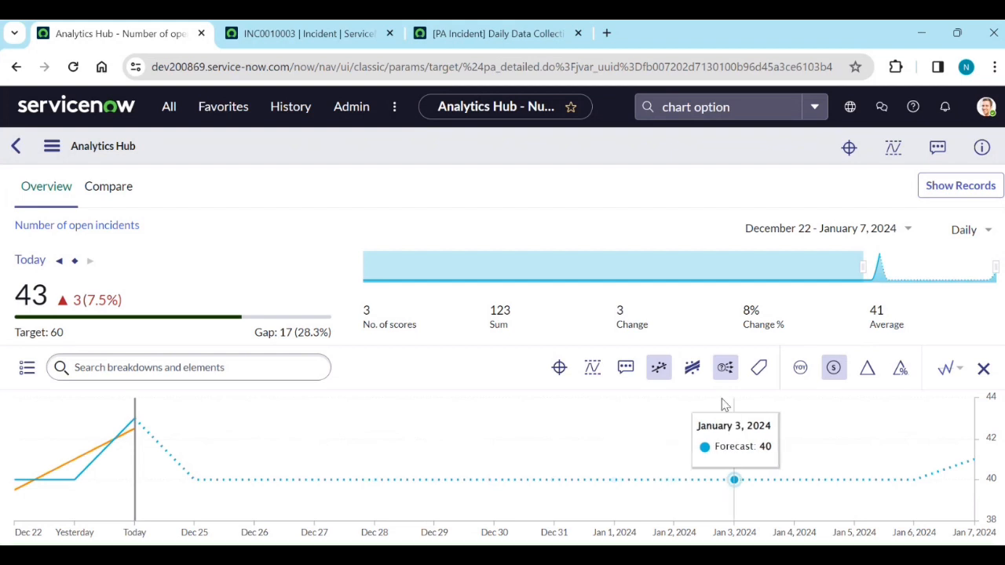
click(725, 368)
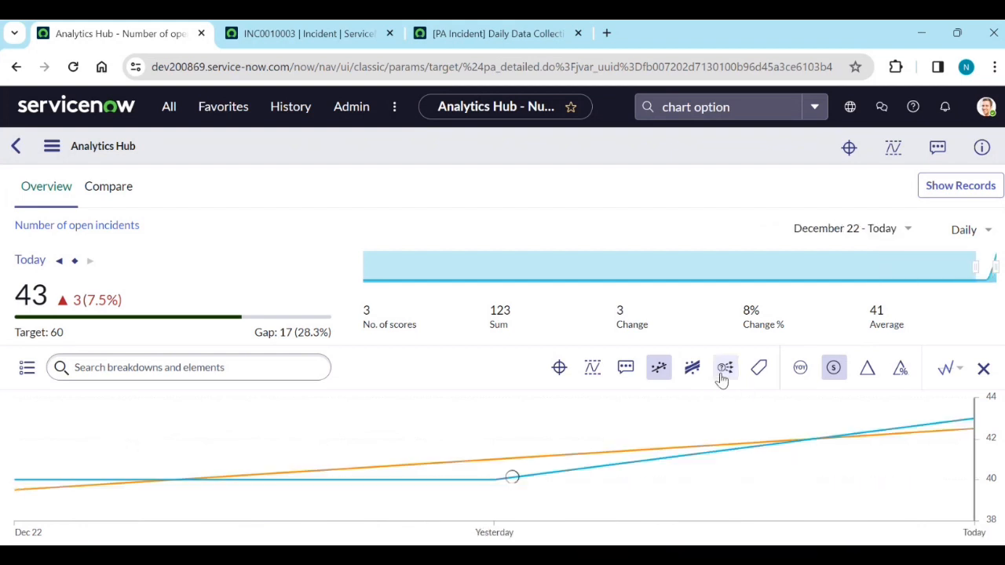
click(660, 369)
click(666, 376)
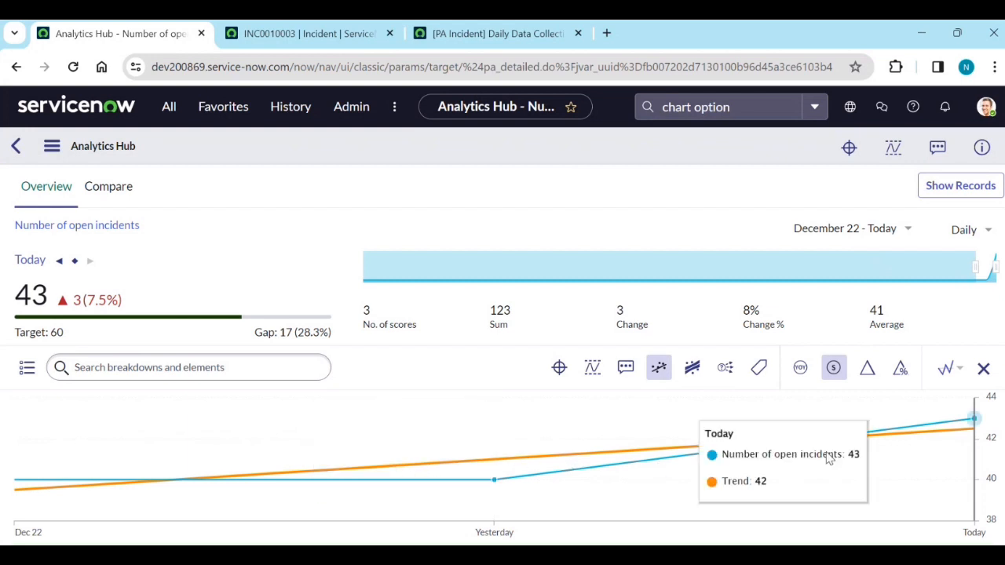
Hide the Trend line and show the data labels on the Number of open incidents chart.
click(660, 375)
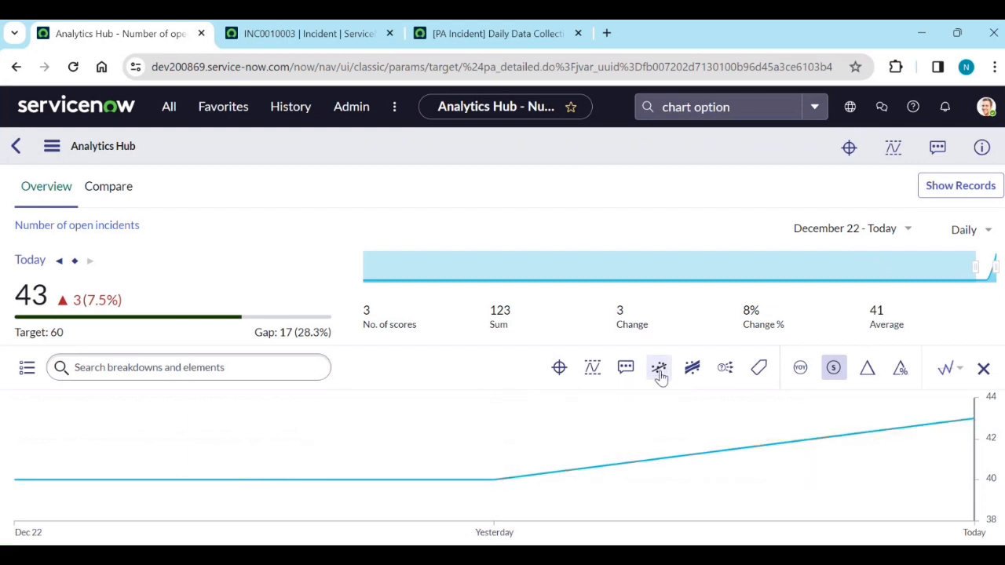
click(759, 371)
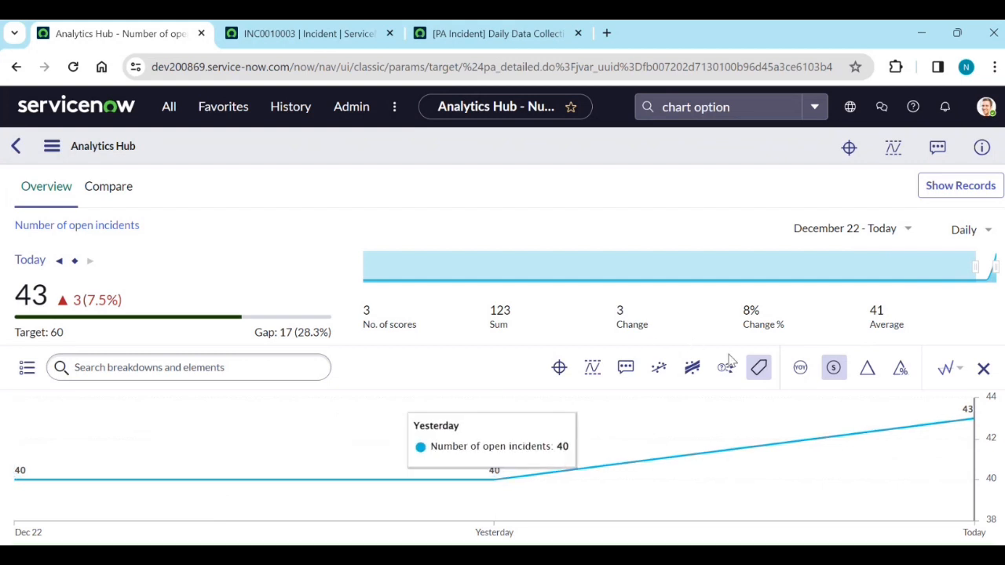
click(750, 366)
click(753, 366)
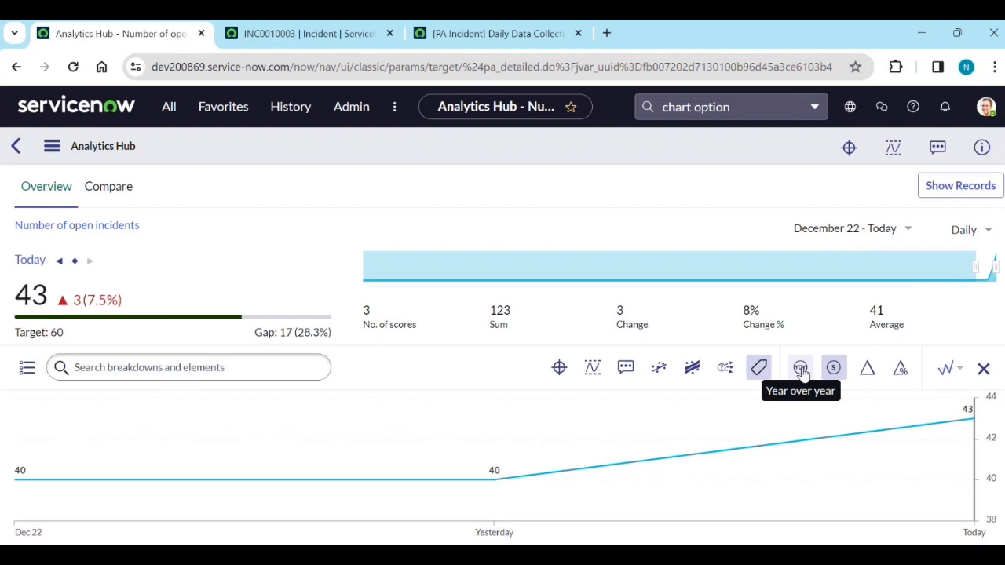
Turn the Year over year view on and off, and hide and restore the Score series on the chart.
click(801, 369)
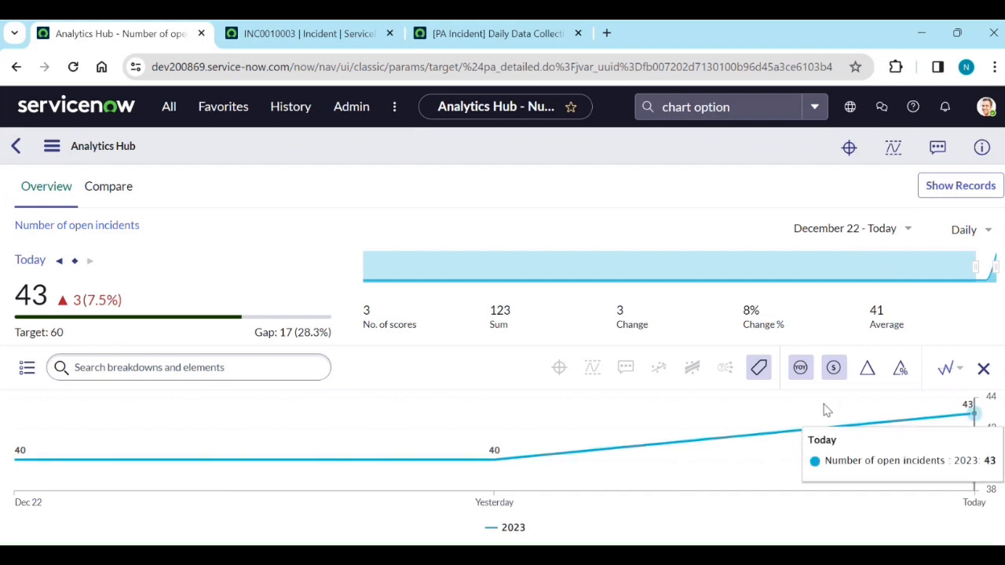
click(800, 368)
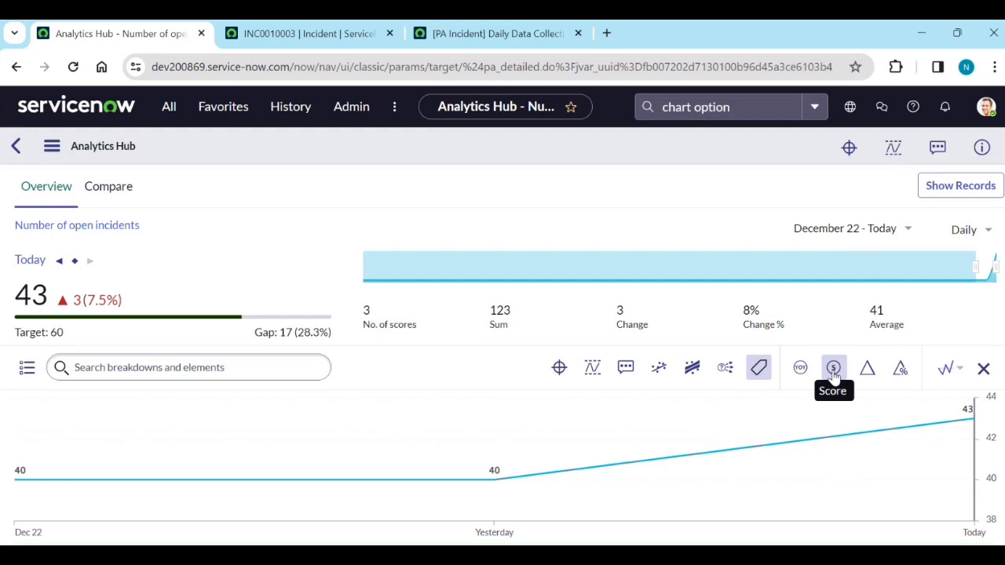
click(834, 369)
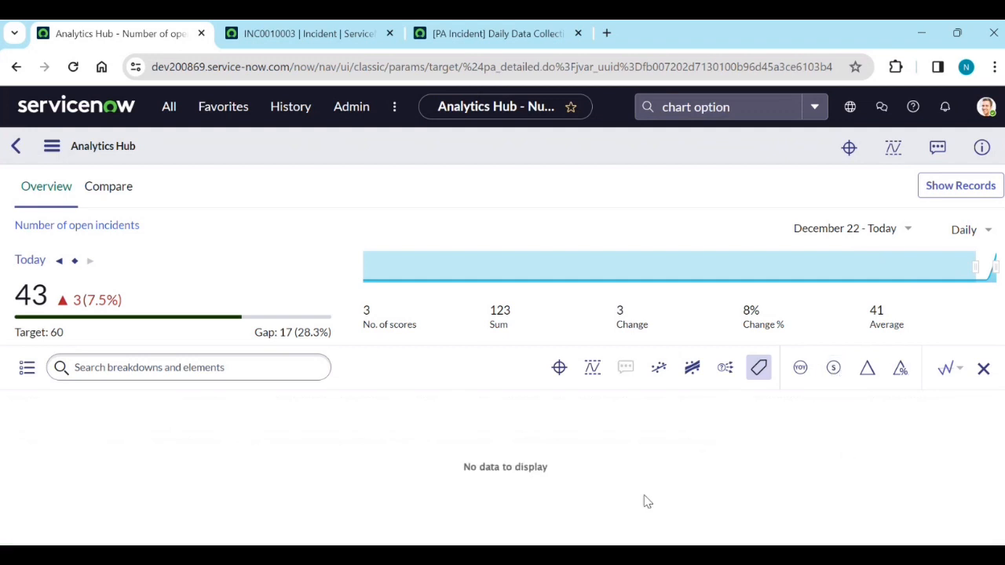
click(836, 368)
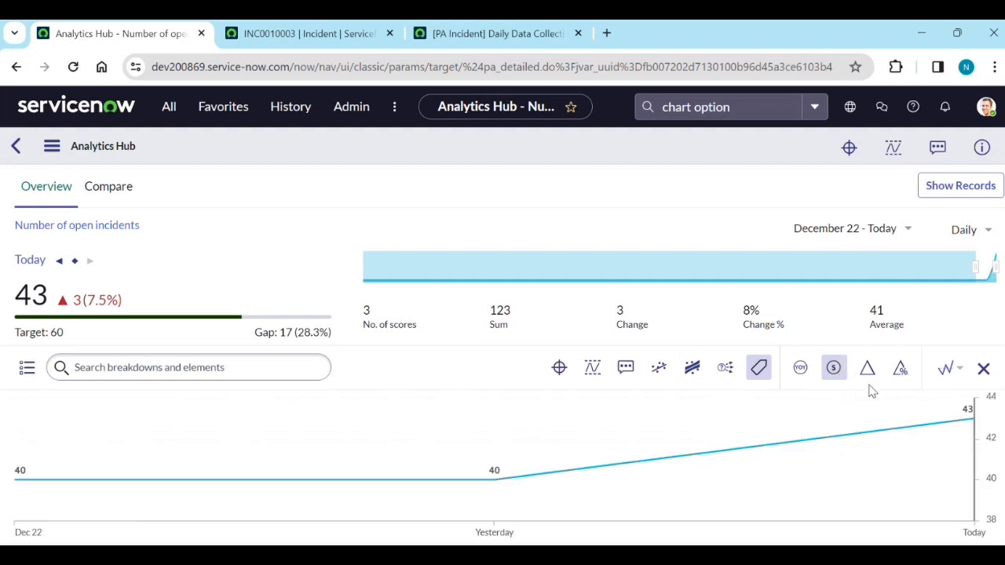
Show and hide the Change series, and do the same with the Change % series.
click(874, 381)
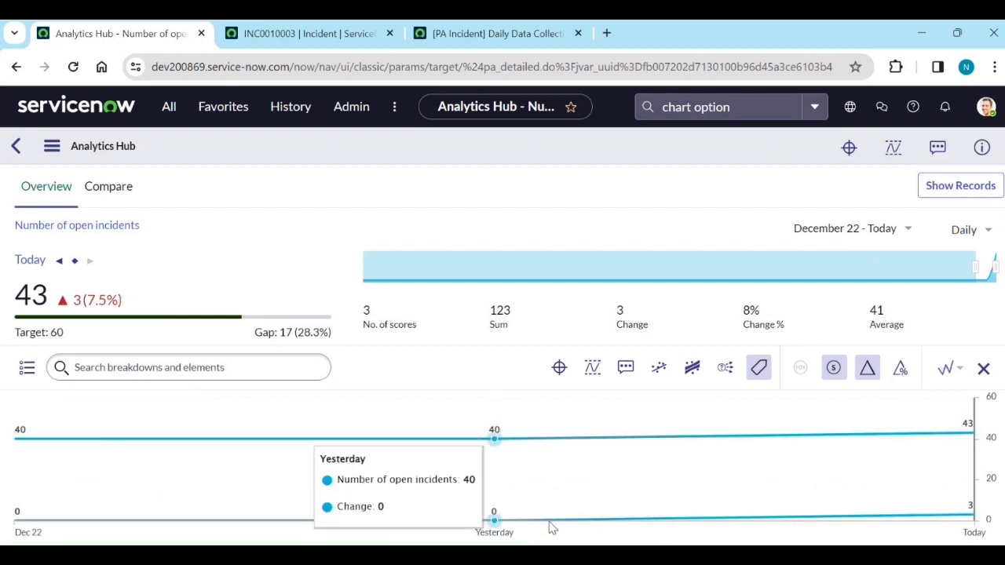
click(867, 368)
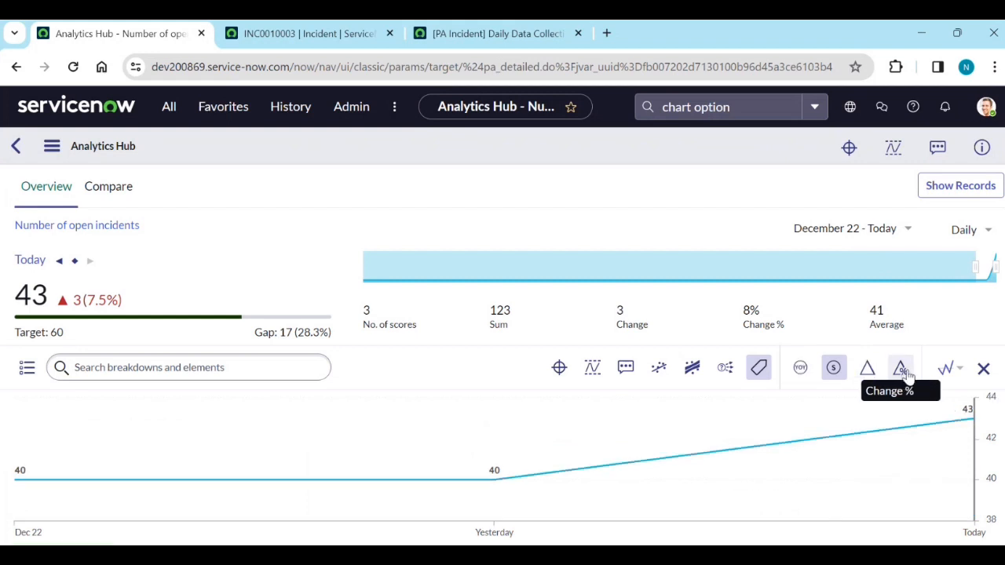
click(906, 374)
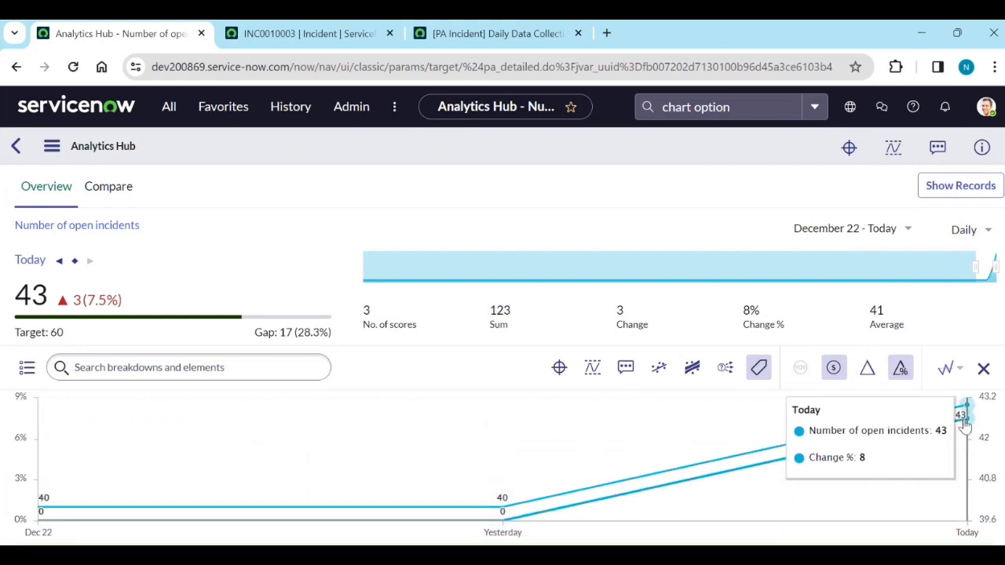
click(903, 373)
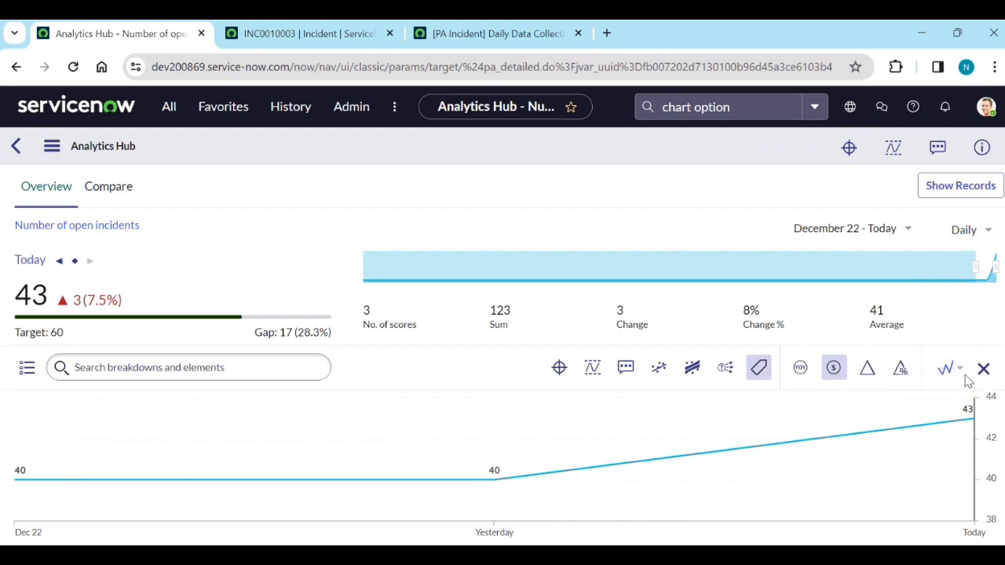
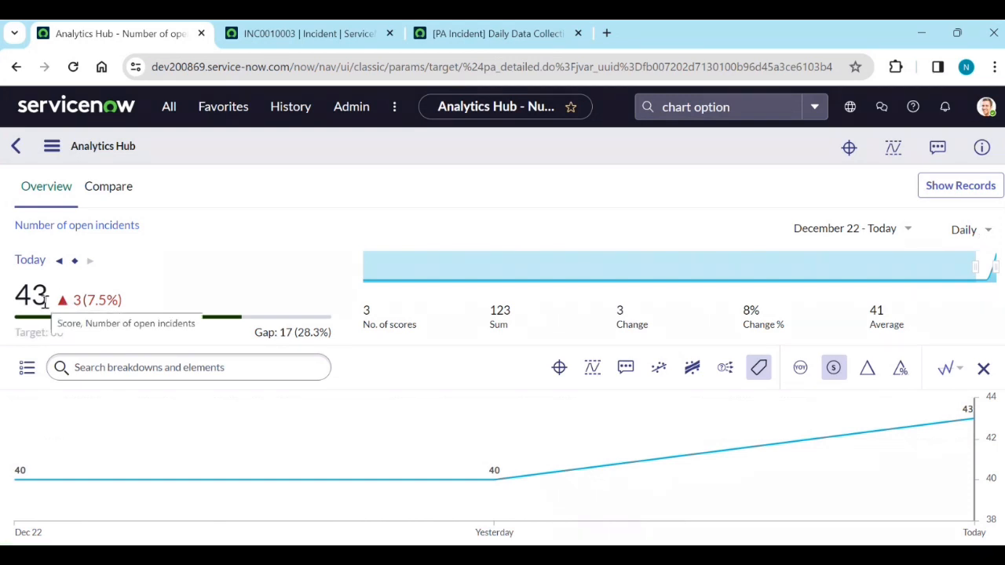
Set the chart's time aggregation to 7d running SUM, inspect its scores, and switch it to 28d running SUM.
click(991, 236)
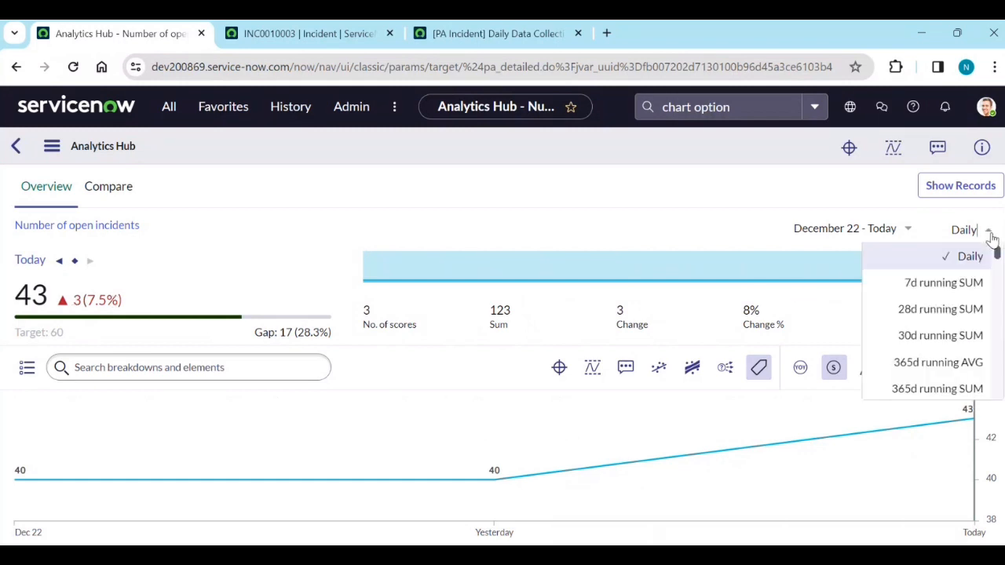
click(972, 285)
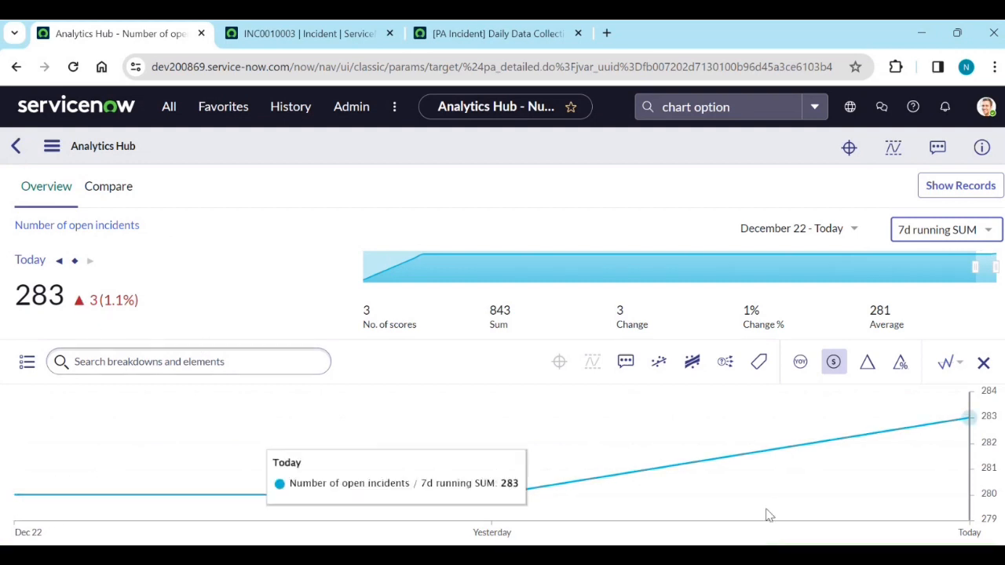
mouse_move(933, 447)
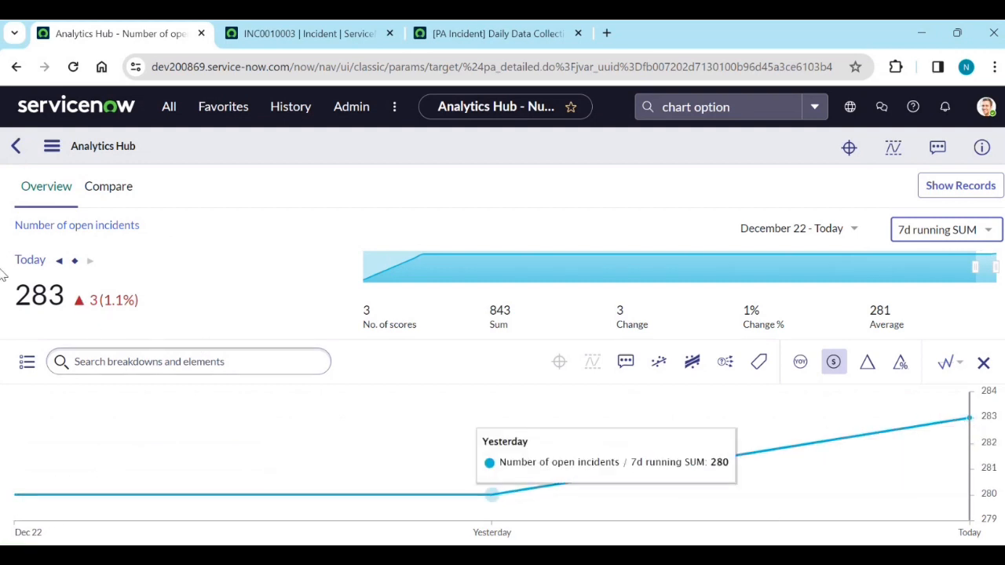
click(949, 236)
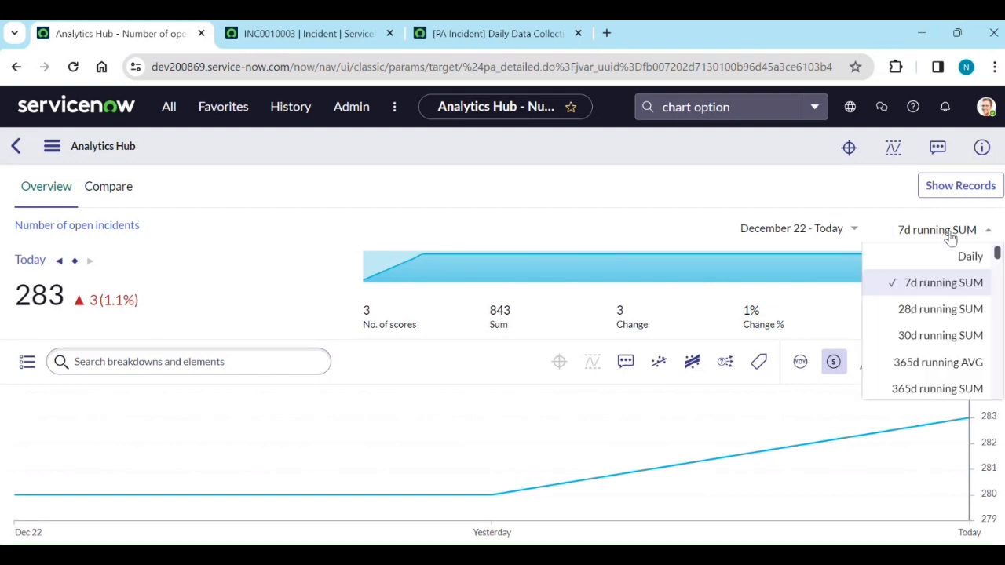
click(948, 310)
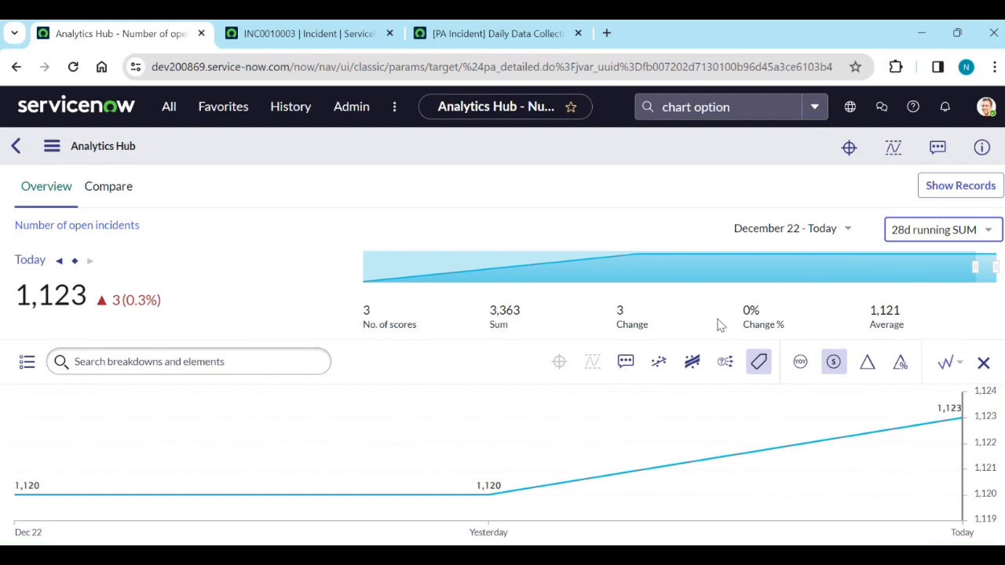
Change the chart's time aggregation to 7d running AVG.
click(991, 230)
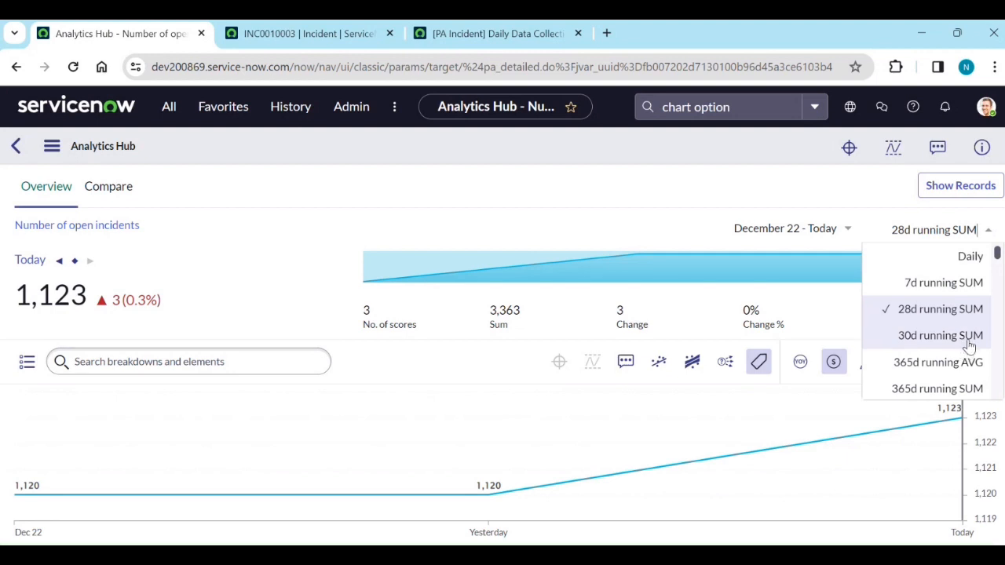
scroll(970, 345, down, 3)
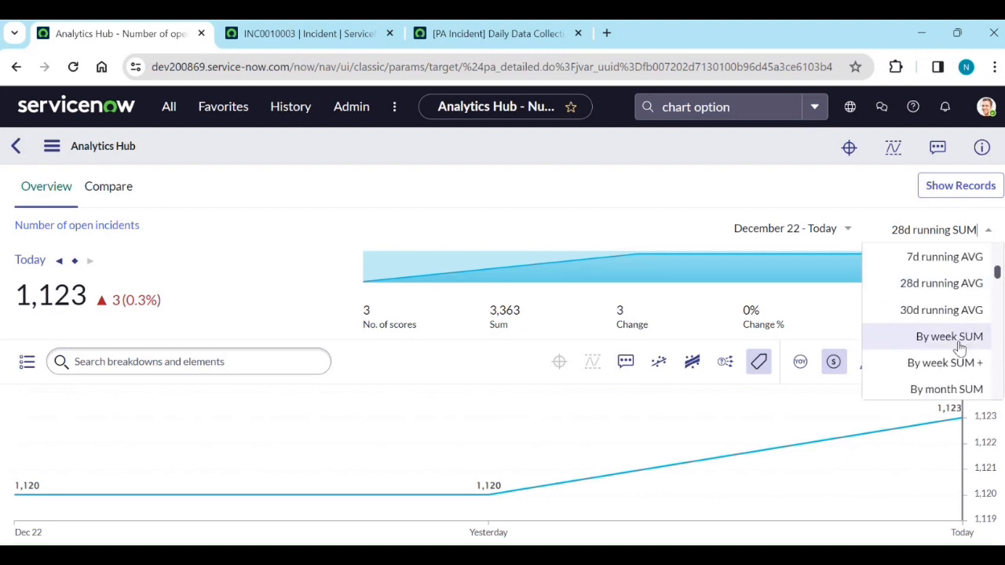
scroll(960, 347, up, 2)
click(945, 336)
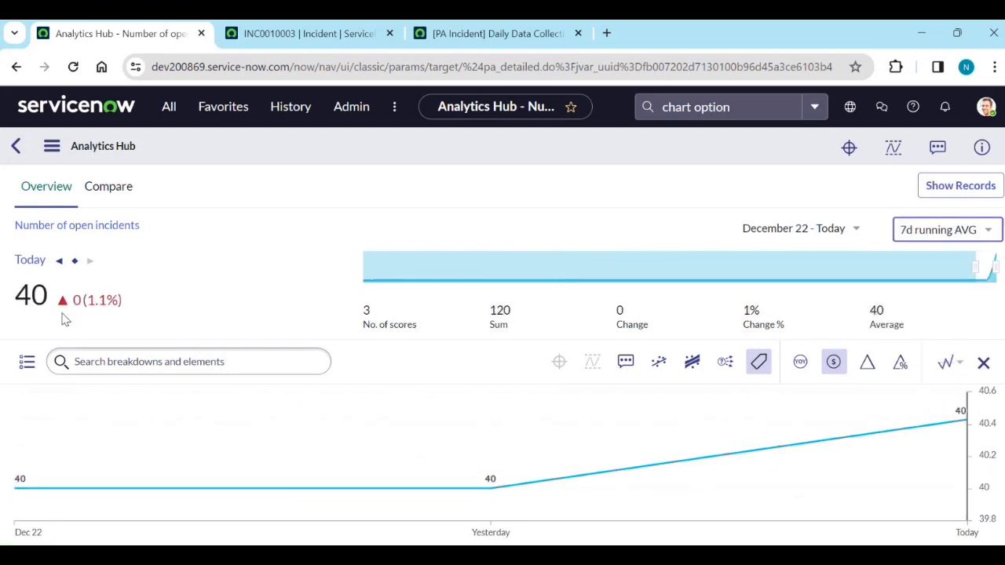
Review the available week, month, quarter and year aggregations, apply Month to date SUM and inspect today's score.
click(966, 230)
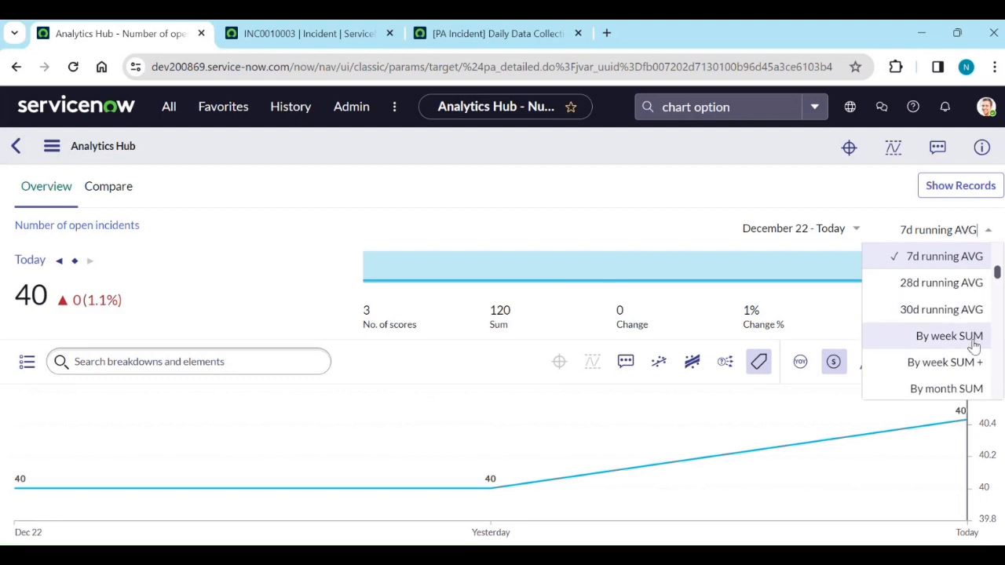
scroll(973, 336, down, 1)
scroll(945, 353, down, 3)
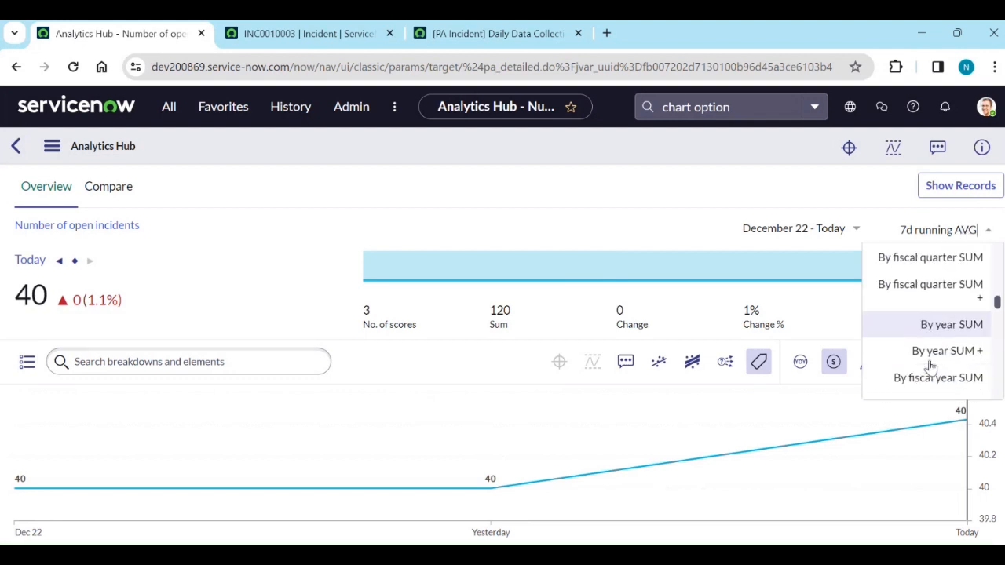
scroll(947, 359, up, 2)
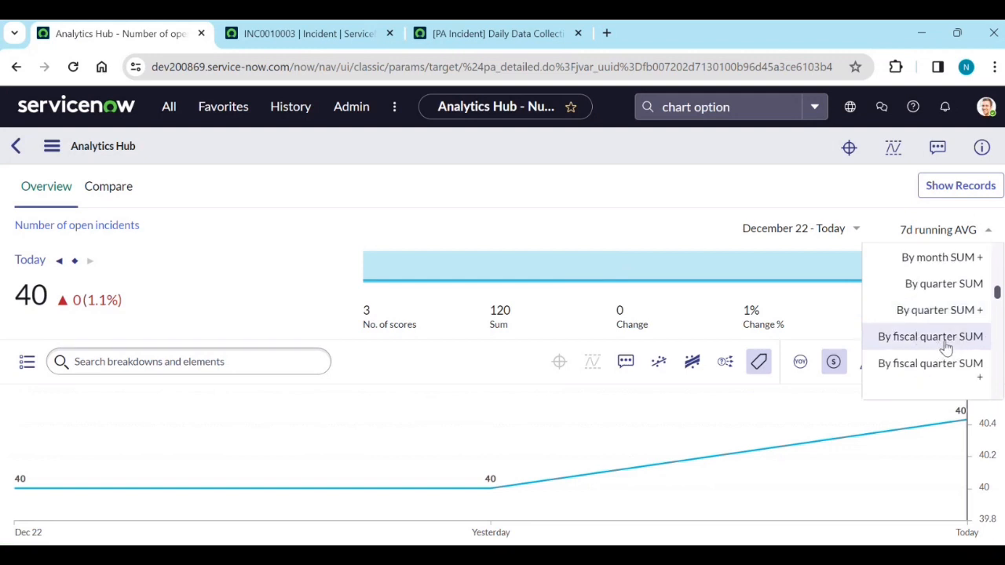
scroll(956, 355, down, 2)
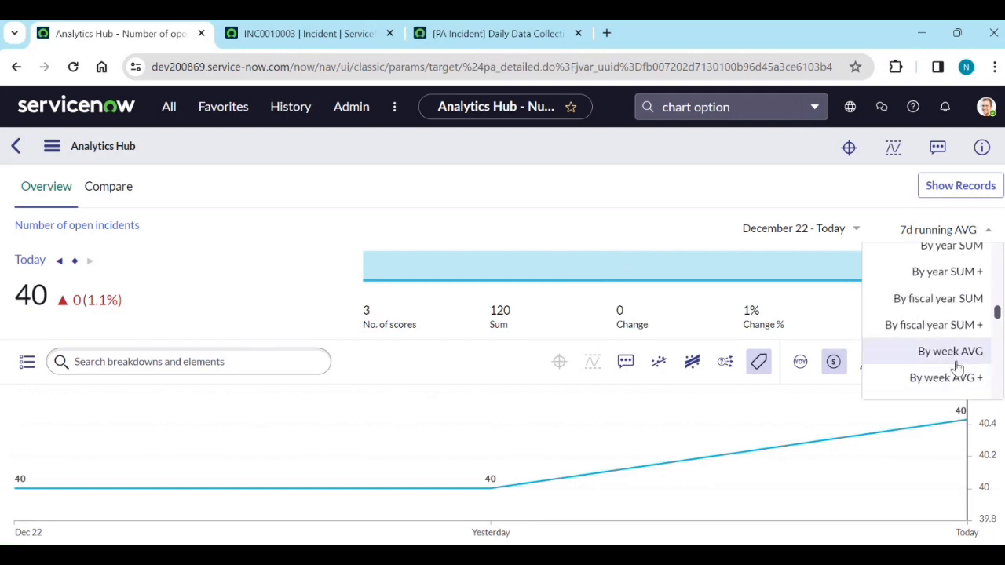
scroll(958, 359, down, 1)
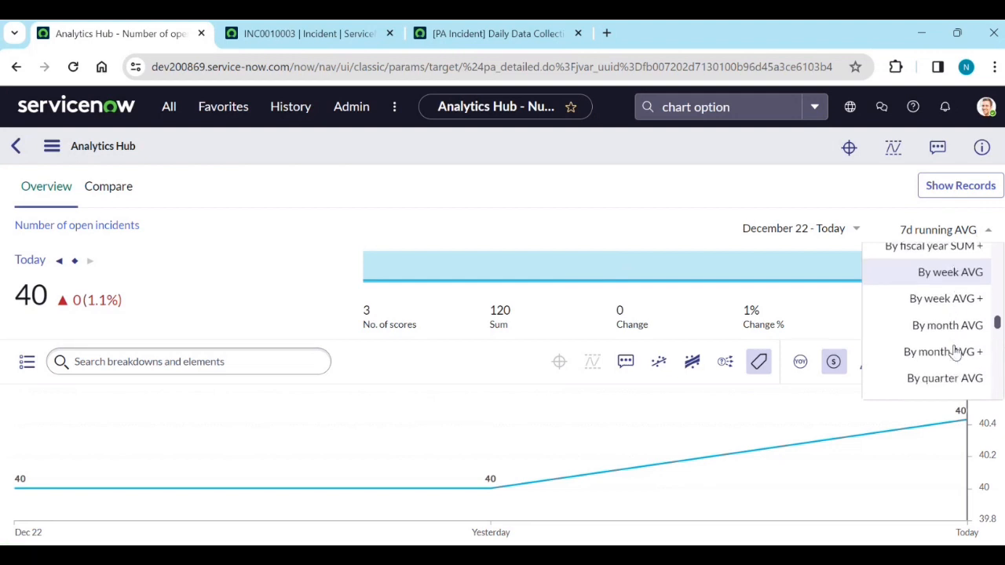
scroll(960, 355, down, 1)
scroll(960, 356, down, 3)
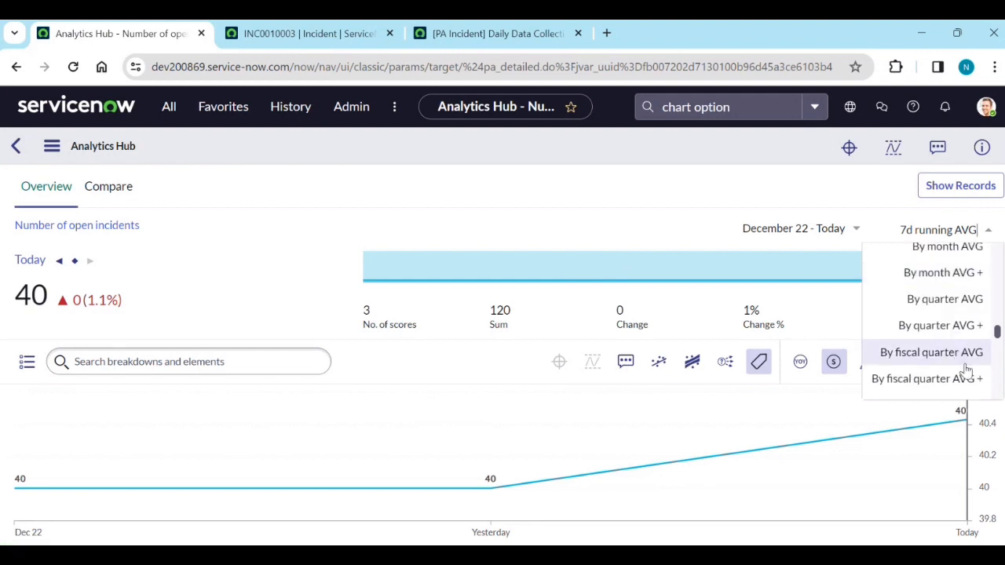
scroll(952, 355, down, 1)
scroll(949, 355, down, 1)
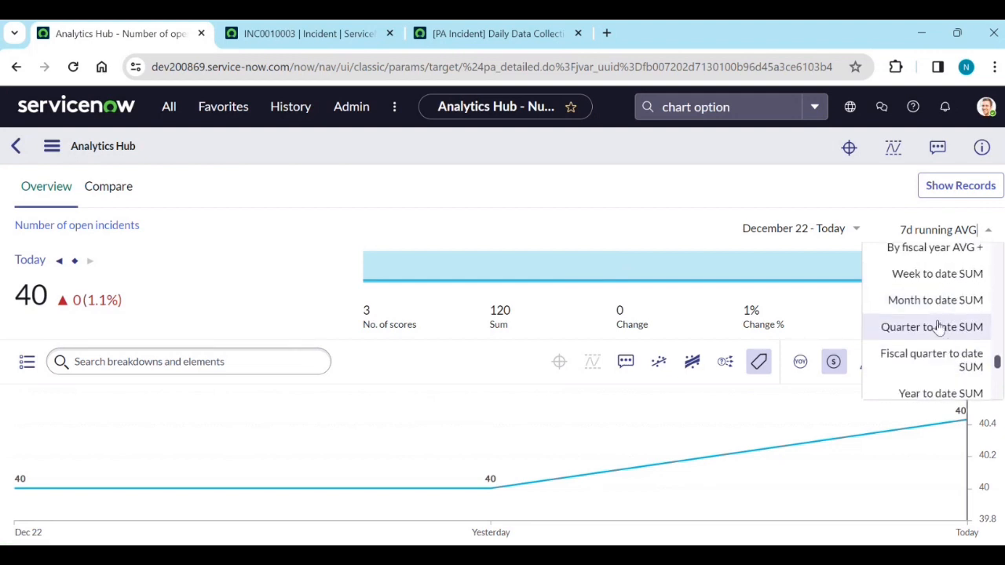
click(939, 306)
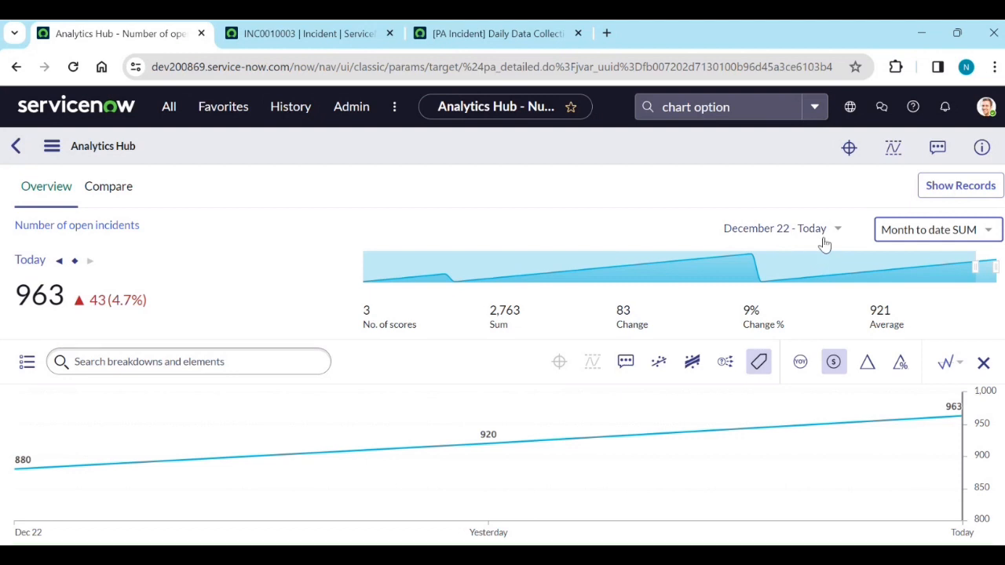
mouse_move(938, 432)
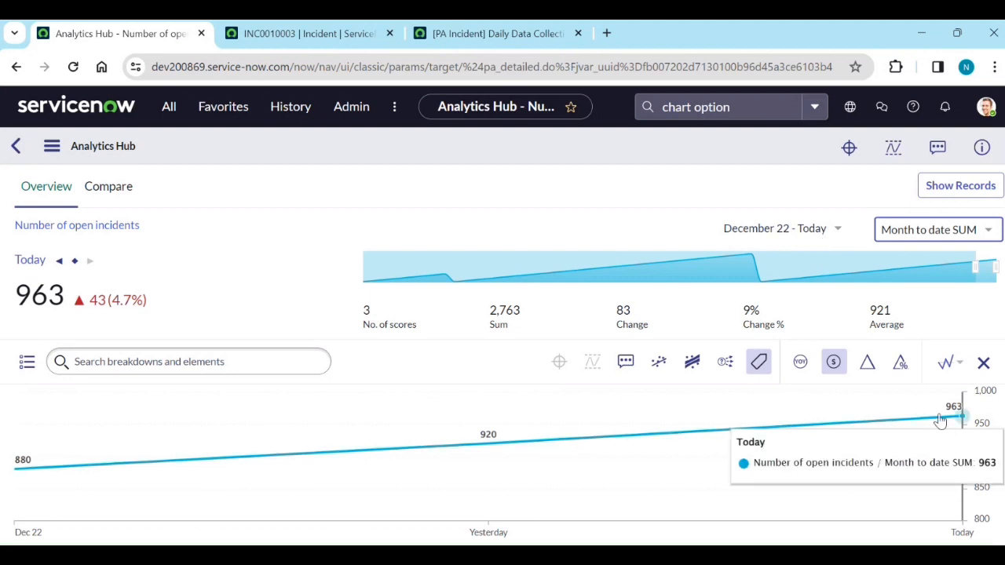
Set the time aggregation to Year to date SUM, and return it to Daily.
click(989, 230)
click(971, 347)
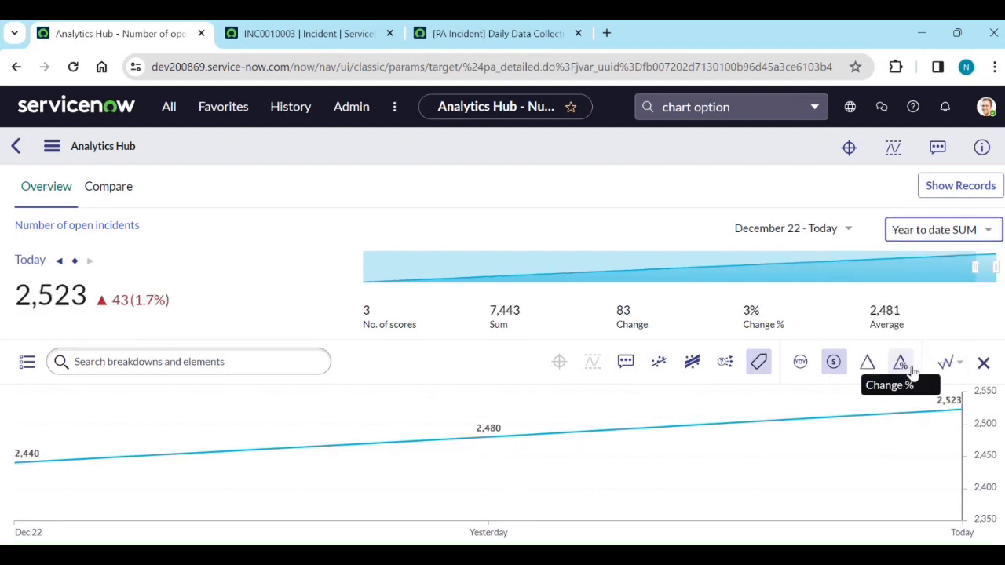
click(957, 230)
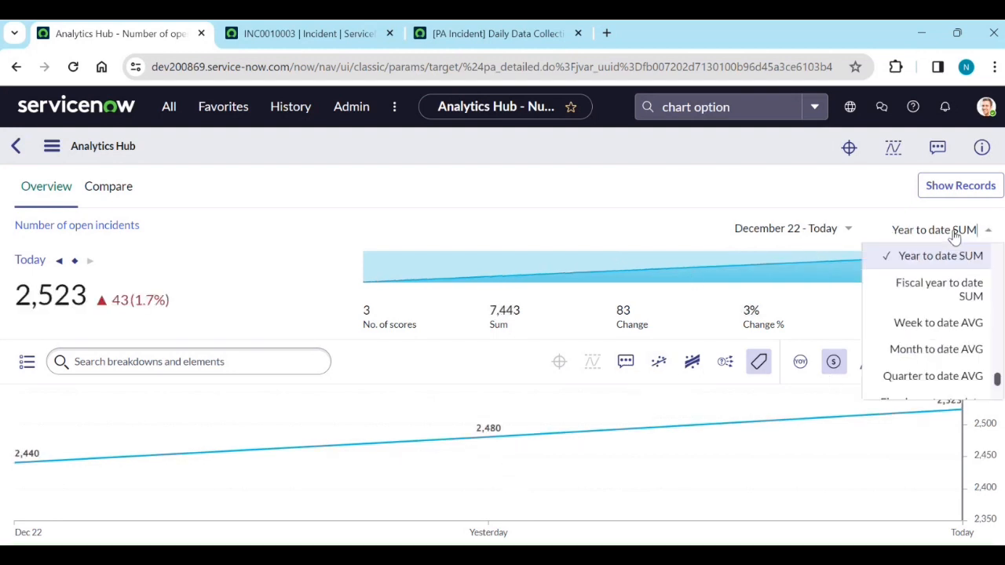
scroll(950, 313, down, 5)
scroll(951, 313, up, 8)
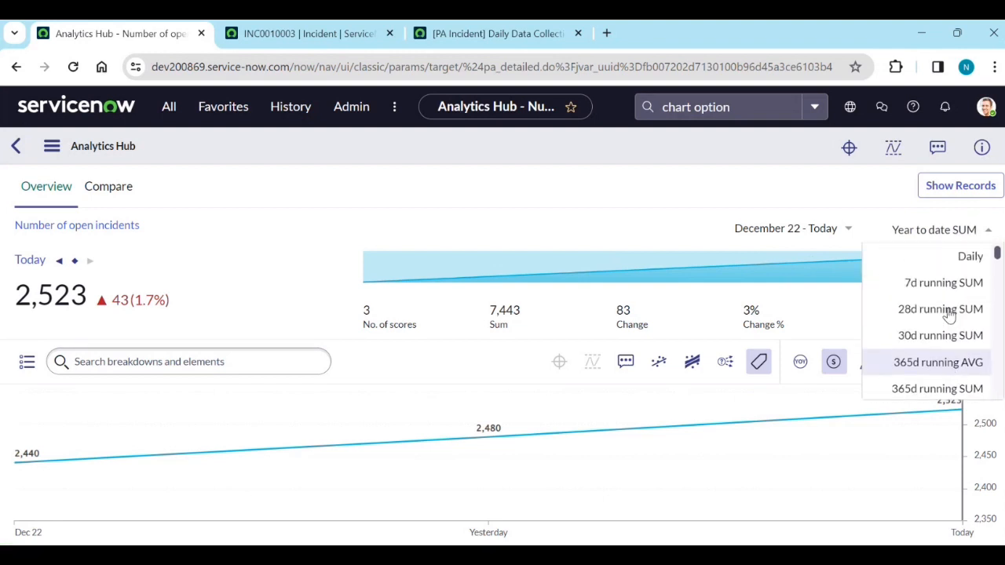
click(954, 261)
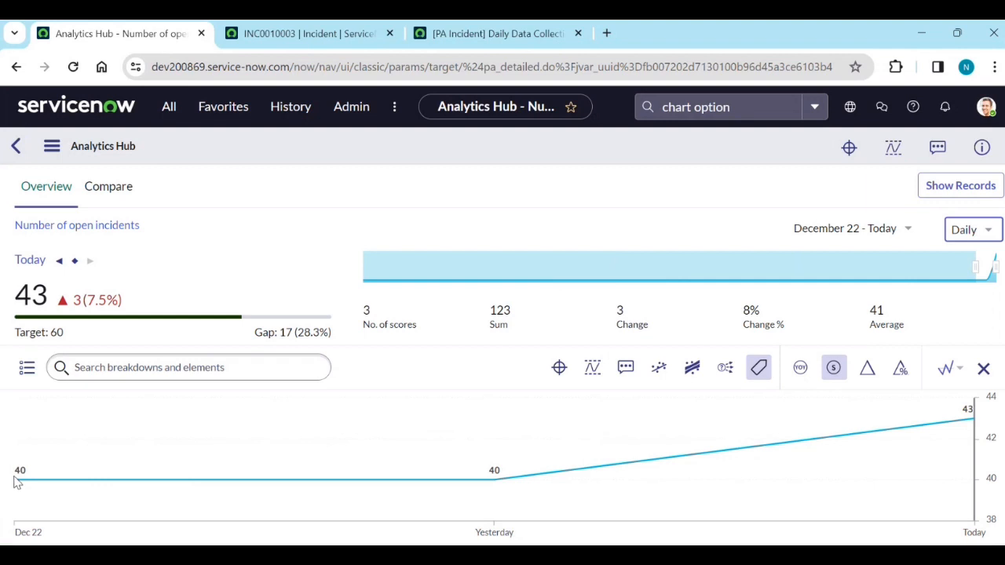
Set the chart's time aggregation to 7d running SUM, show its underlying incident records and look through the list.
mouse_move(484, 483)
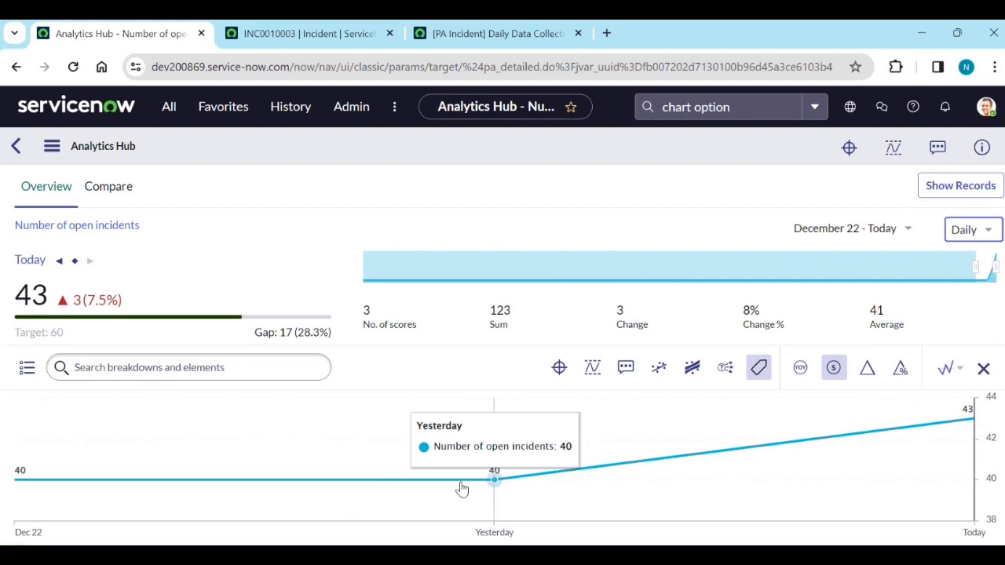
click(987, 230)
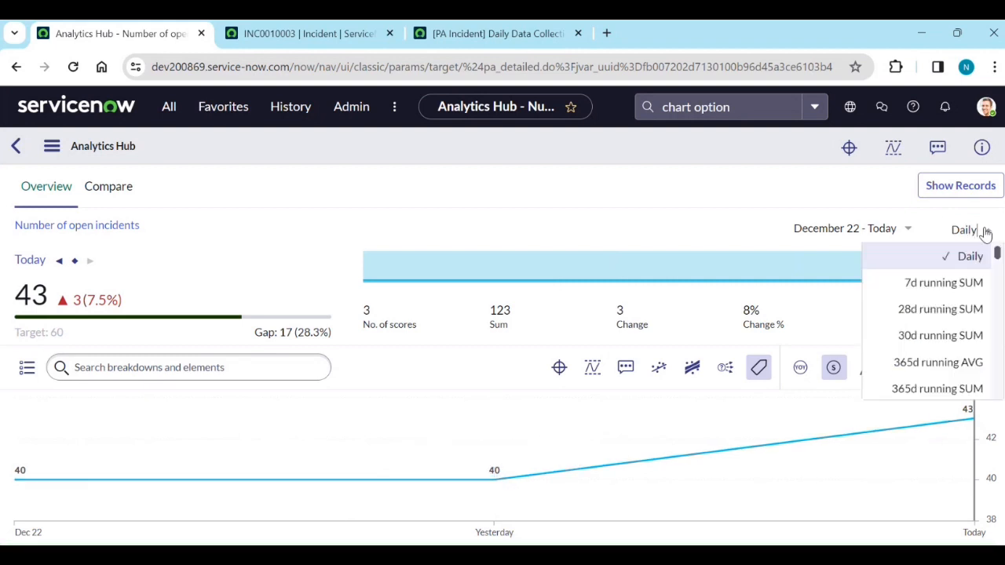
click(971, 288)
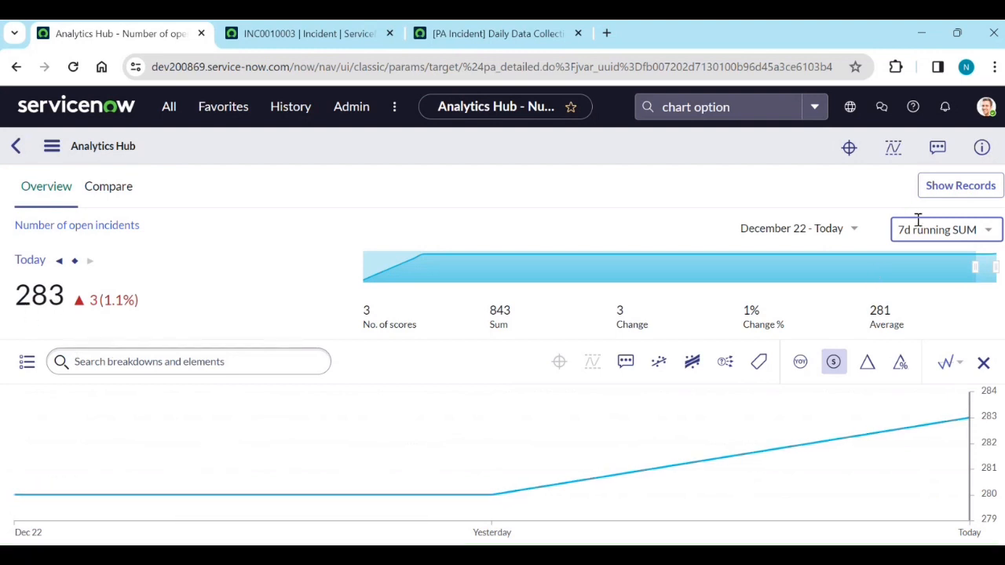
click(946, 192)
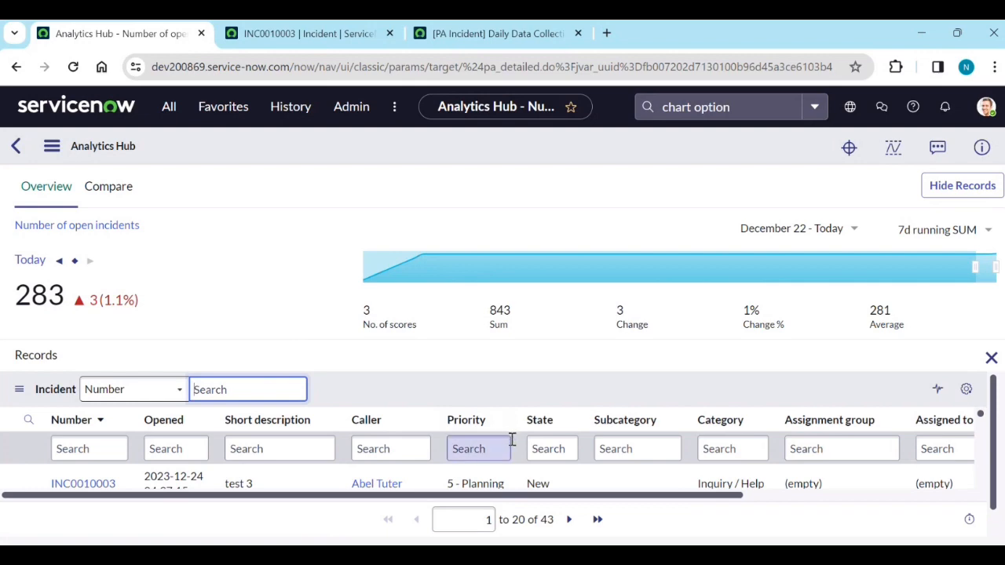
scroll(522, 473, down, 2)
scroll(528, 485, down, 10)
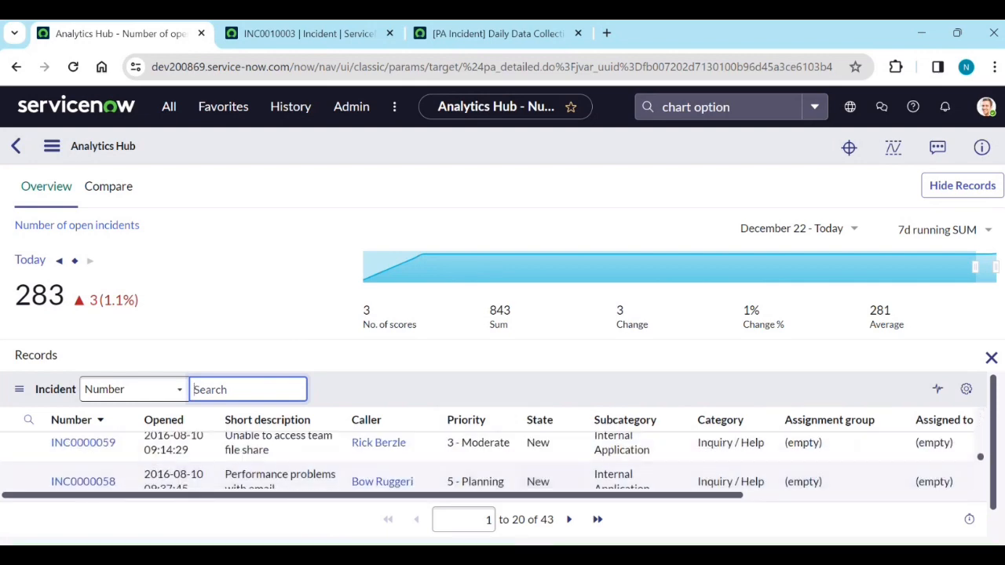
scroll(560, 473, down, 5)
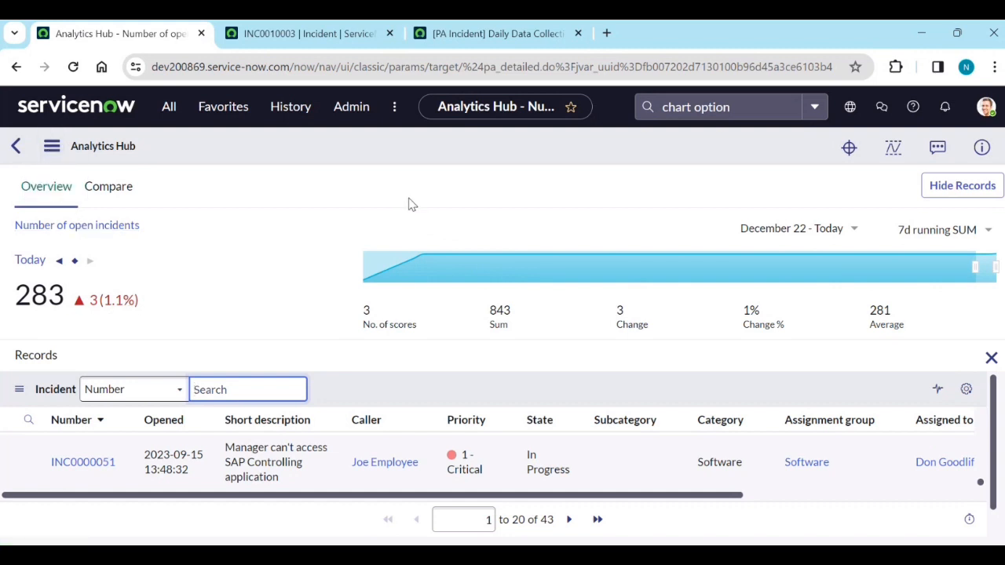
Edit the Number of open incidents indicator, setting its source Aggregate to Count Distinct, and save the update.
click(51, 147)
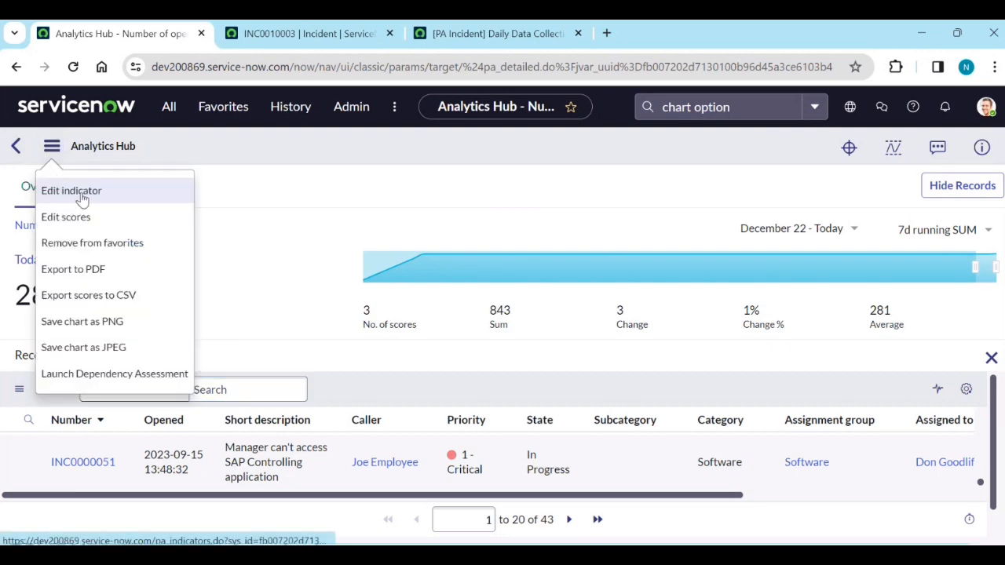
click(78, 194)
scroll(495, 426, down, 5)
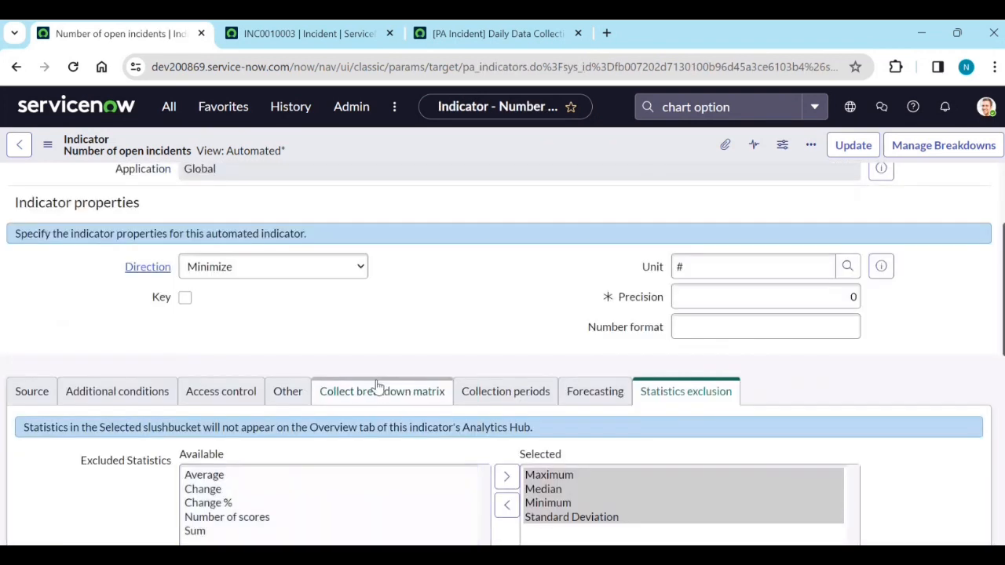
click(27, 397)
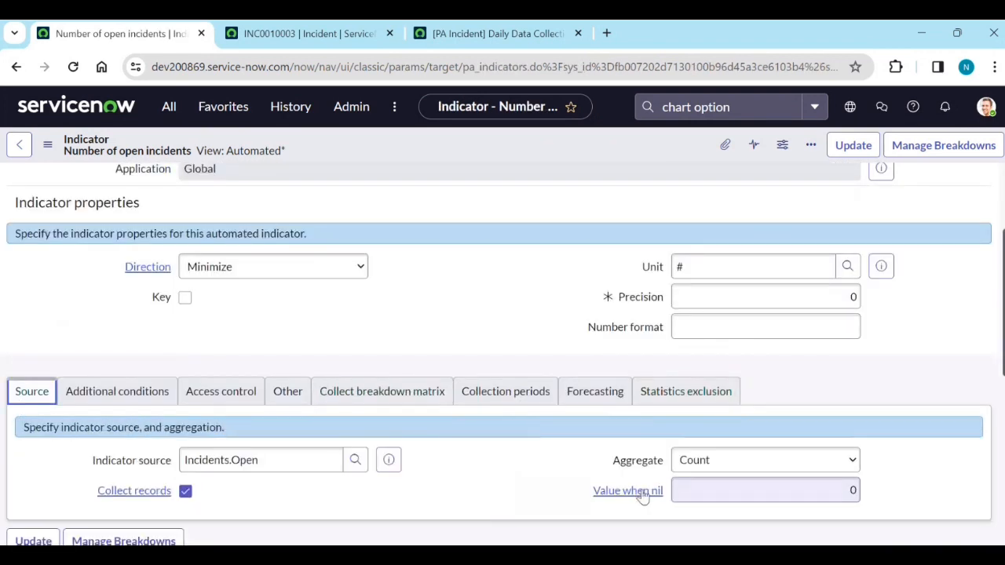
click(738, 467)
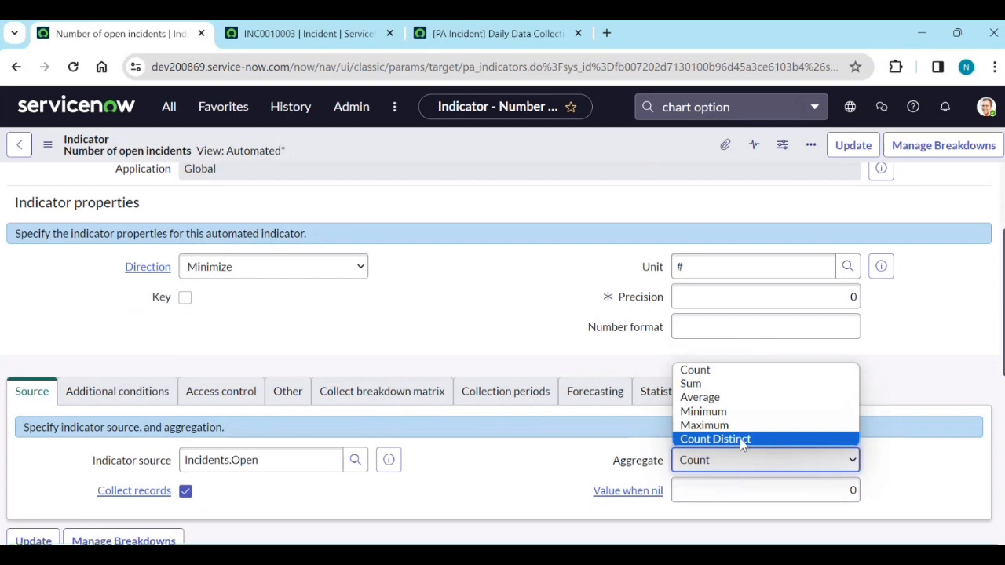
click(742, 440)
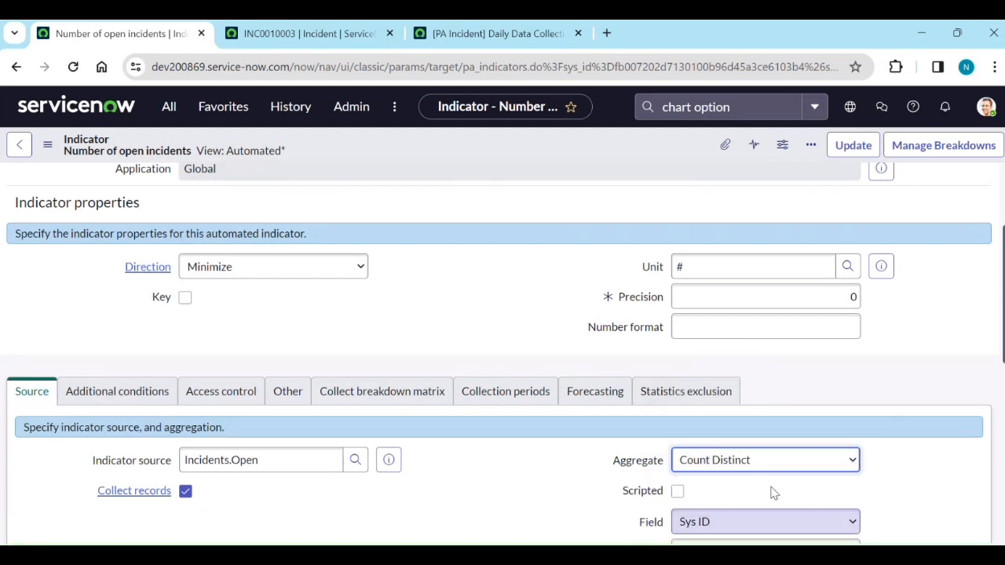
scroll(626, 507, down, 1)
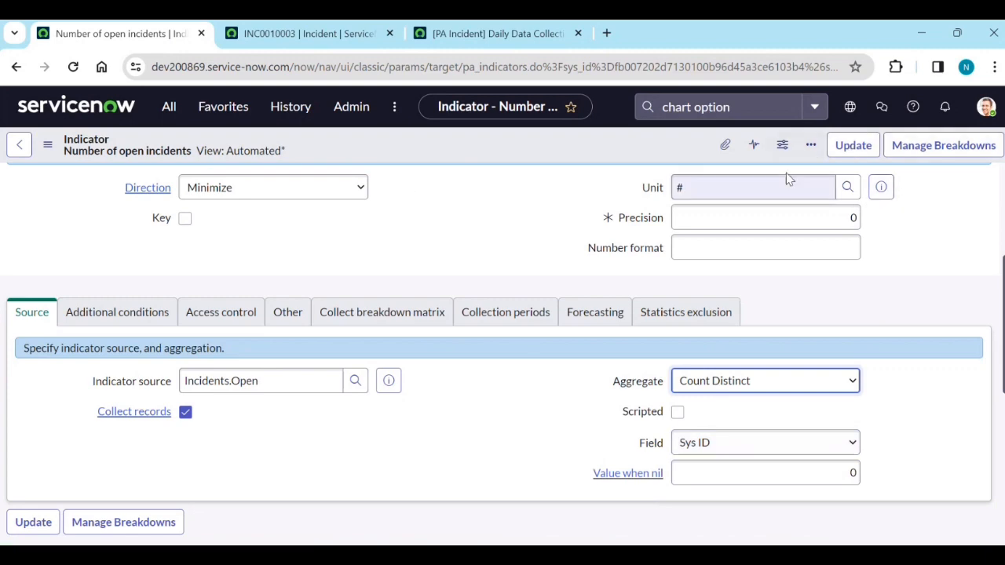
click(832, 148)
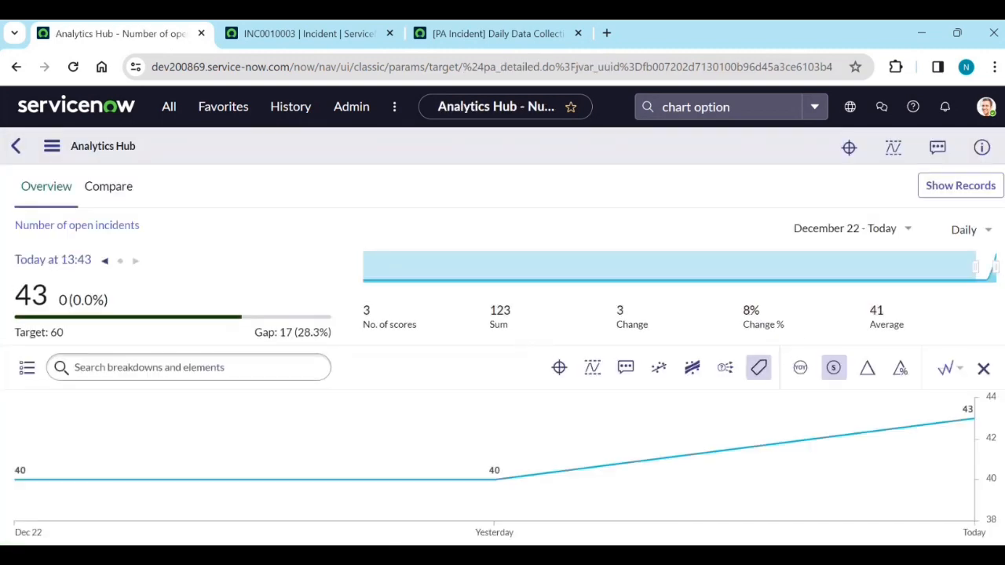
Reapply the 7d running SUM time aggregation and examine the incident records behind the score.
click(968, 230)
click(966, 280)
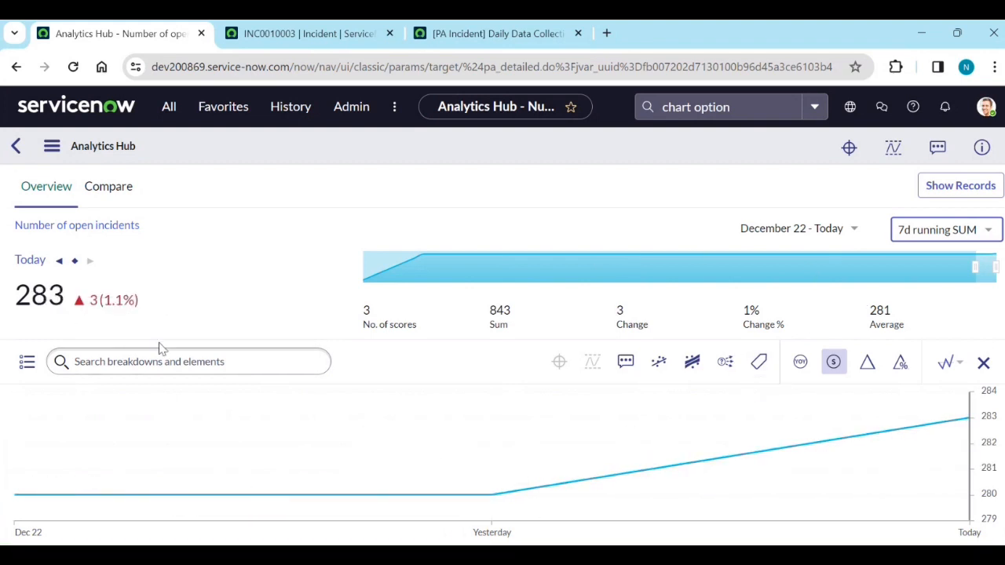
click(965, 188)
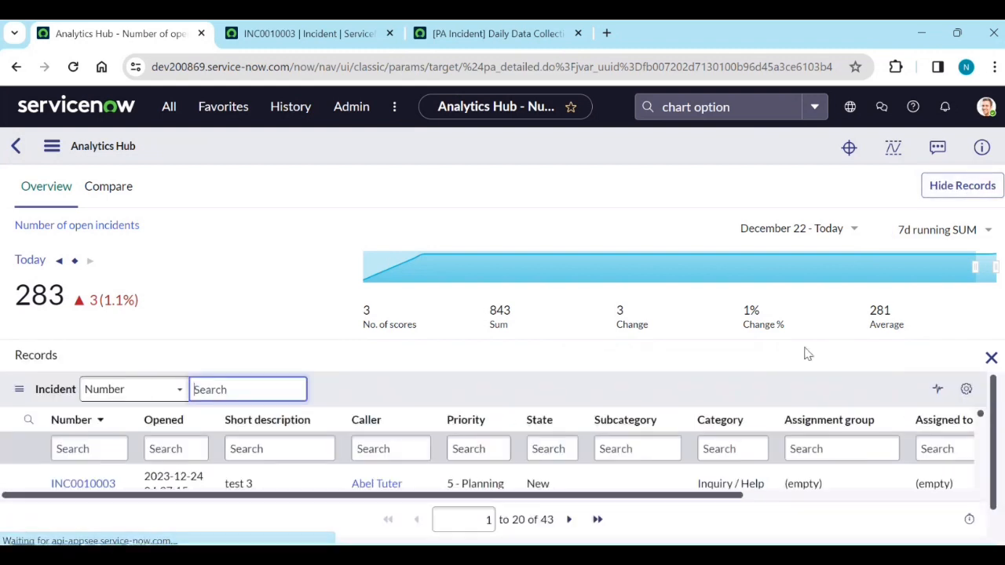
scroll(564, 479, down, 3)
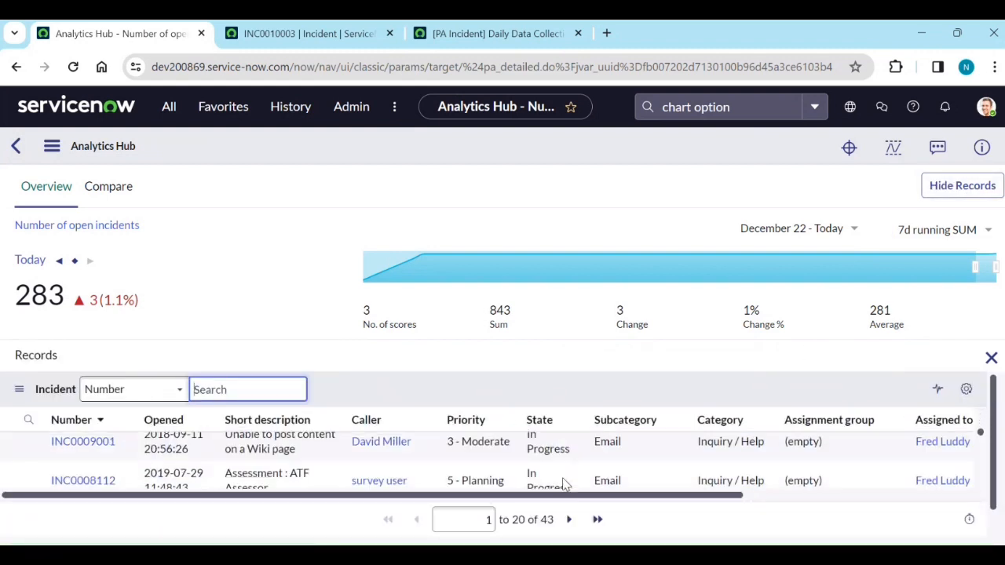
scroll(573, 477, up, 3)
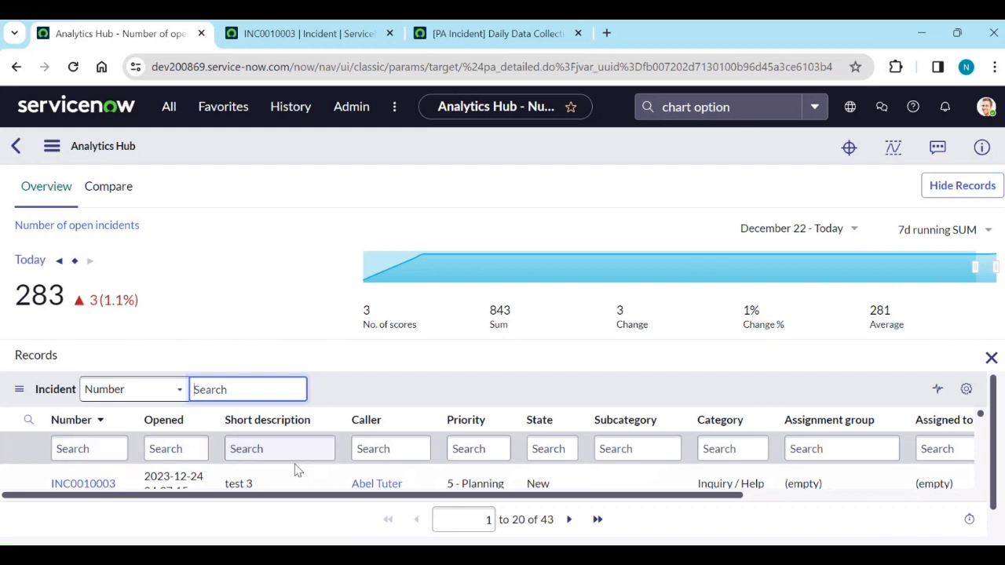
scroll(298, 459, down, 5)
scroll(297, 467, down, 1)
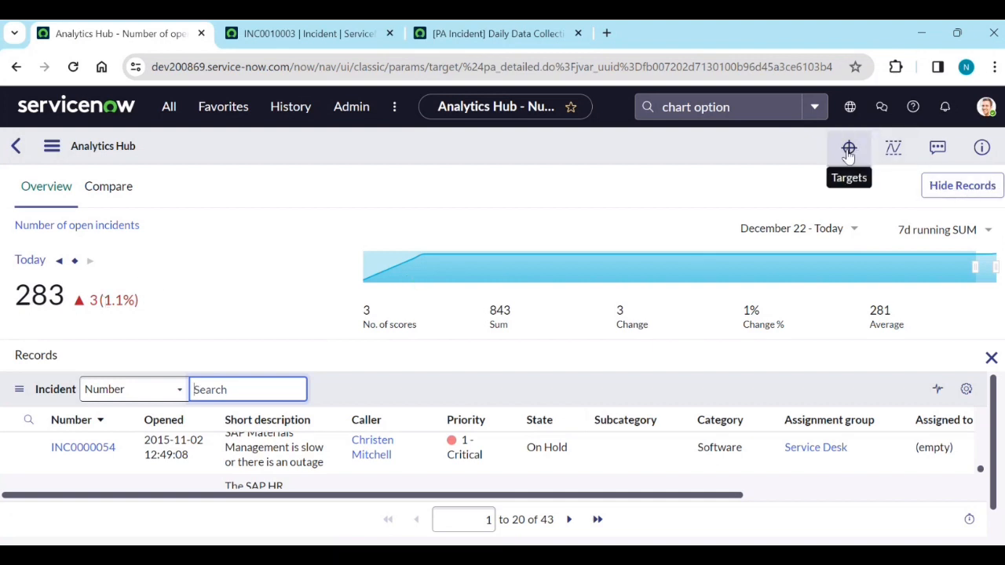
Return the time aggregation to Daily, view the second page of incident records and hide the records list.
click(982, 235)
click(987, 255)
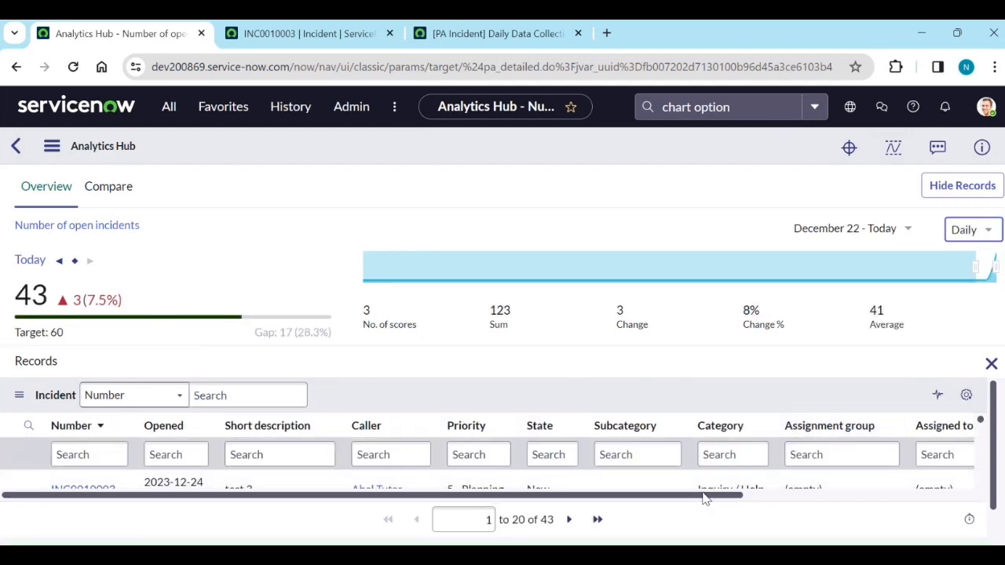
click(570, 520)
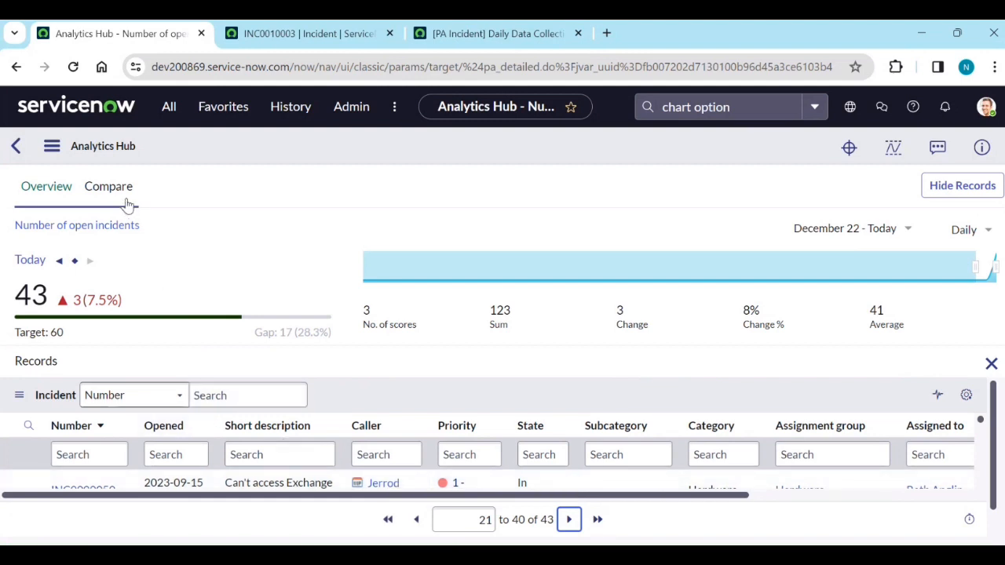
click(963, 187)
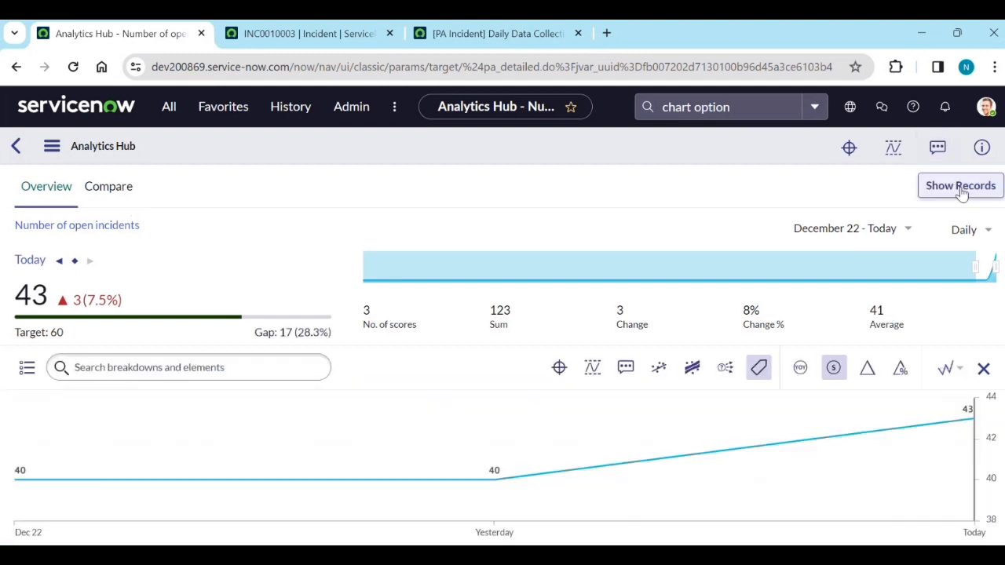
Compare the indicator's December 23 score with today's and look through the incidents listed for the comparison.
click(109, 189)
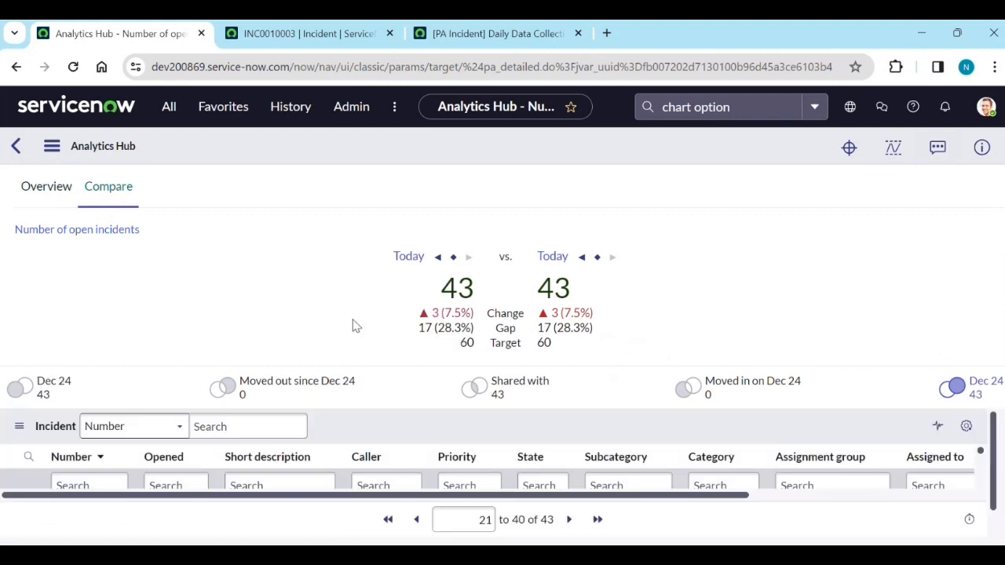
click(409, 257)
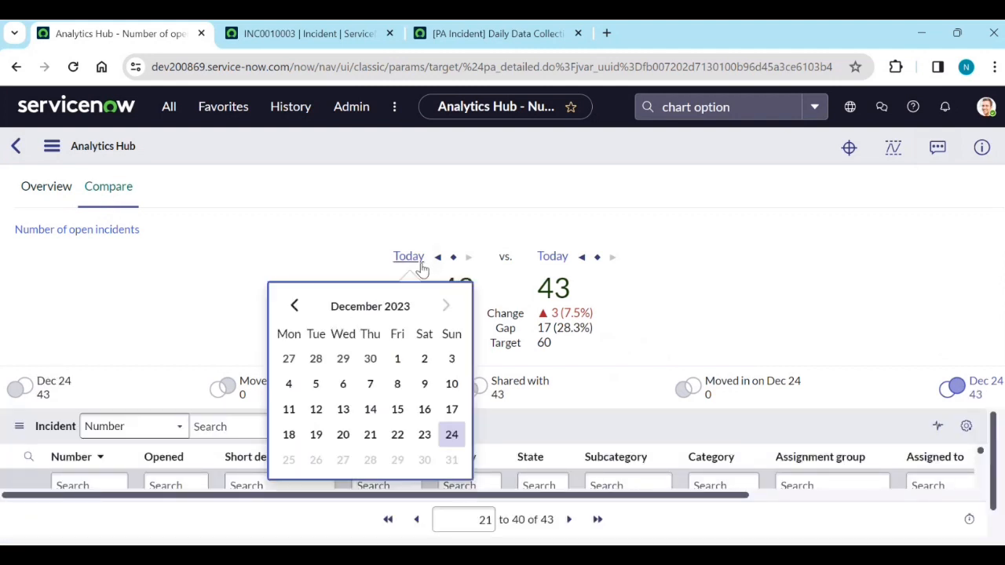
click(425, 440)
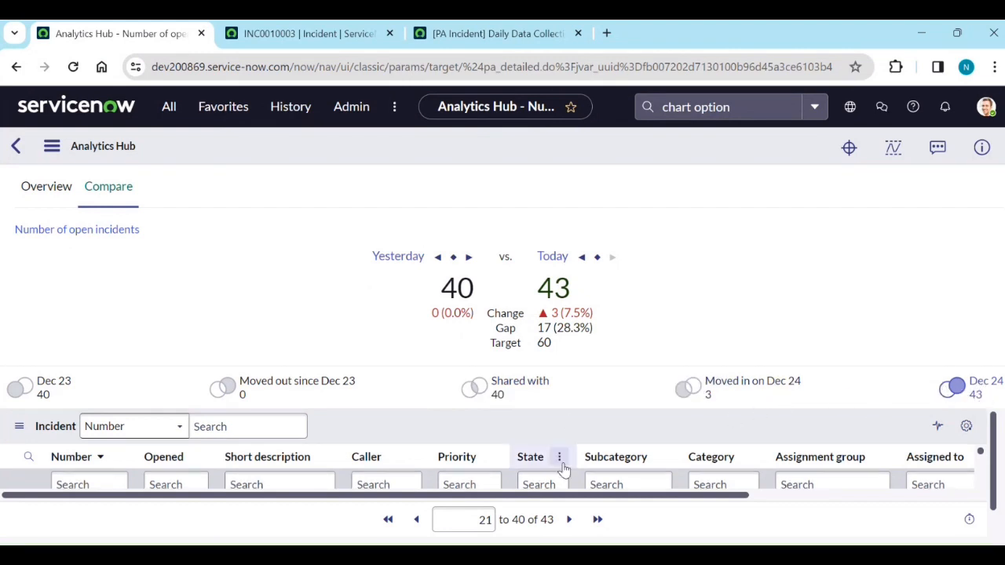
scroll(567, 471, down, 1)
scroll(570, 484, down, 4)
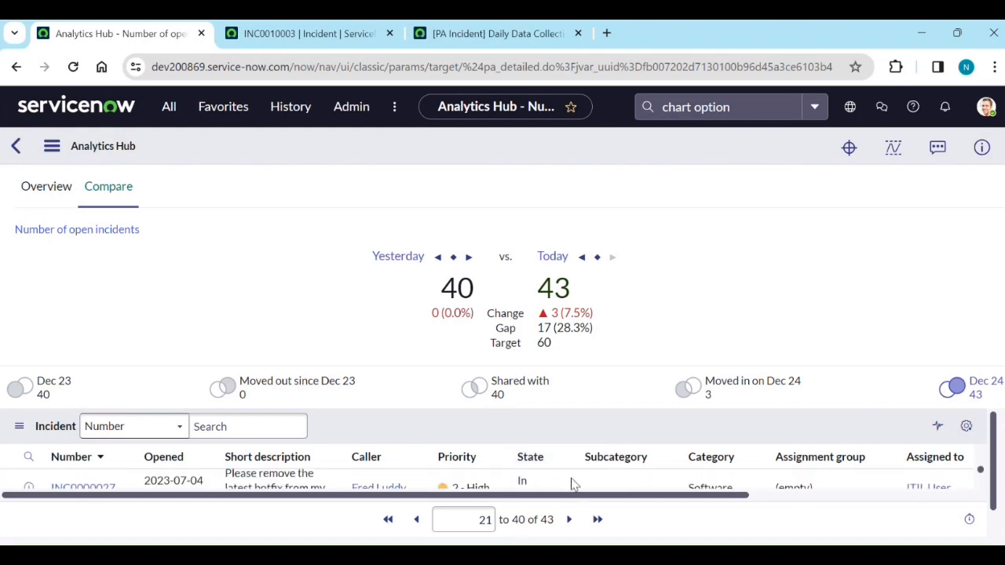
Alternate between the indicator's Overview and Compare views, finishing on Overview.
click(47, 193)
click(138, 200)
click(44, 198)
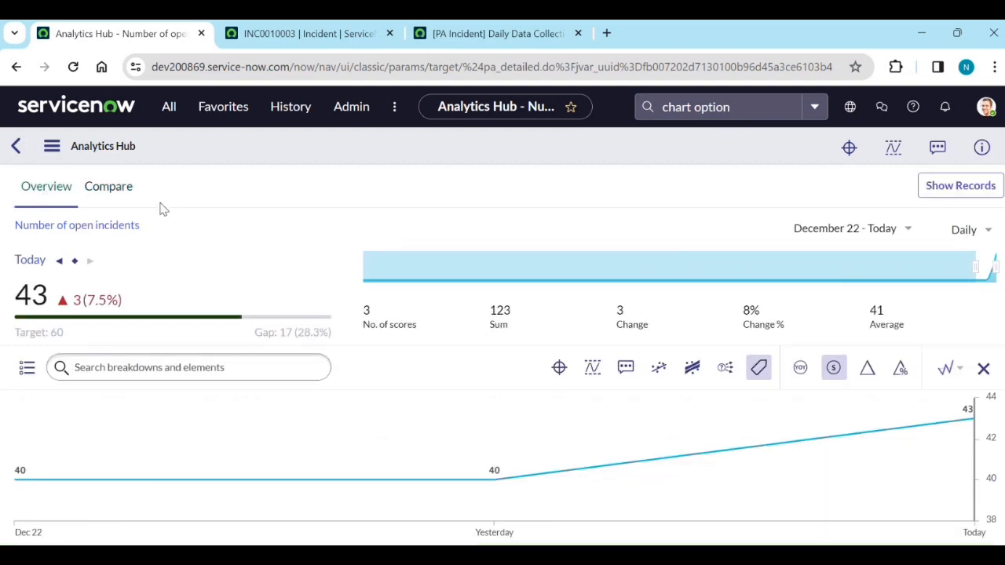
click(103, 195)
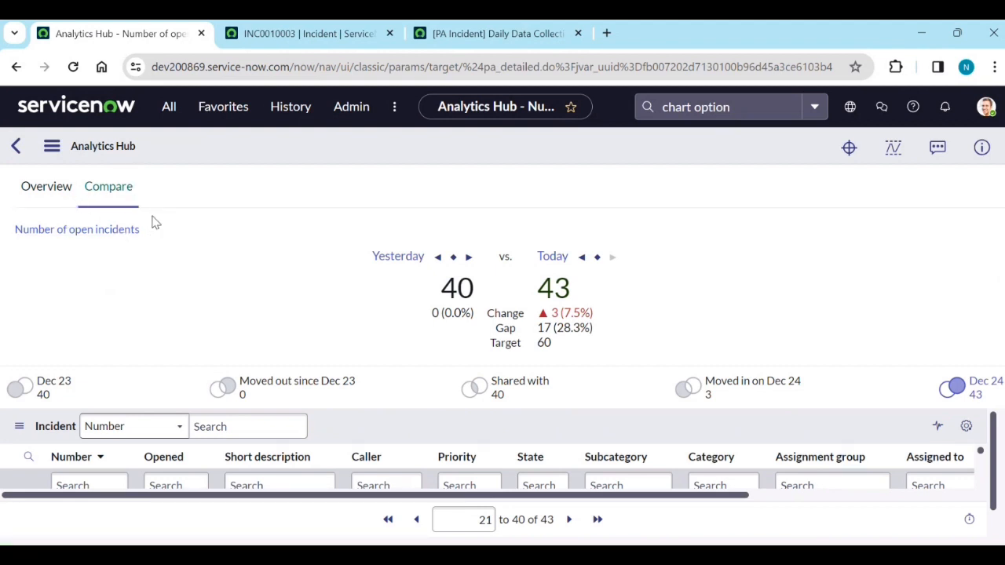
click(33, 202)
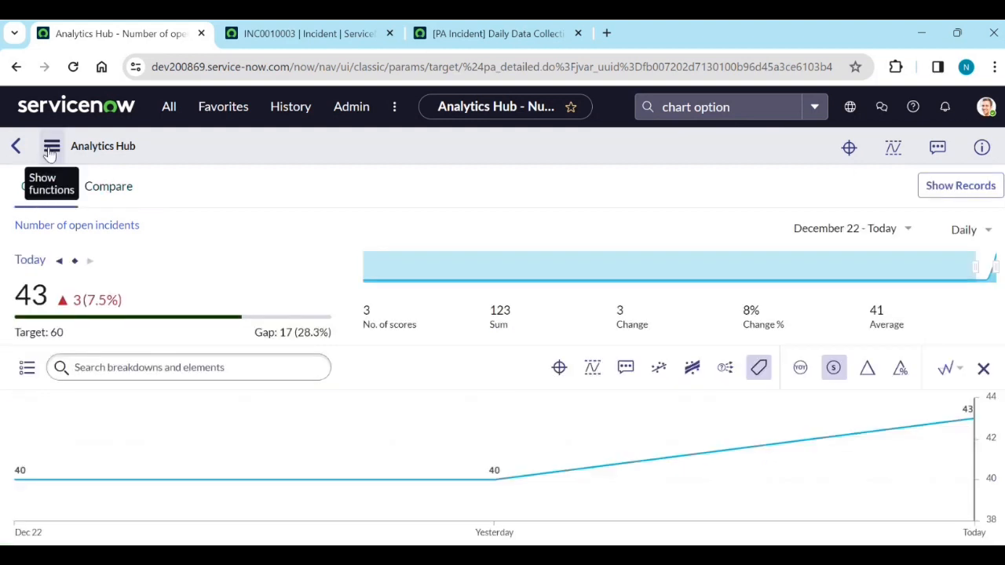
Open the indicator's scoresheet for editing scores, select the Email subcategory score for Dec 18, and return to the Analytics Hub.
click(50, 151)
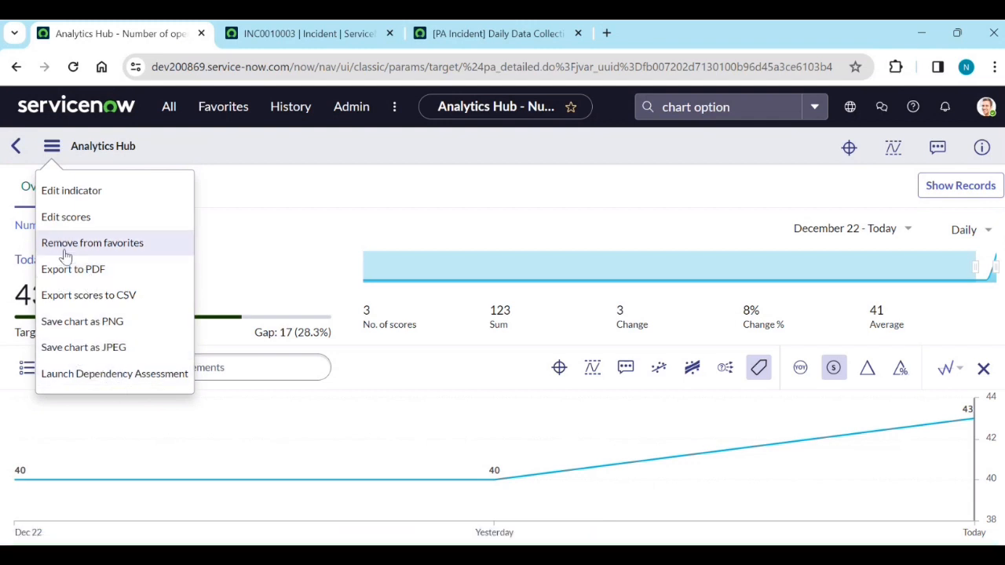
click(63, 223)
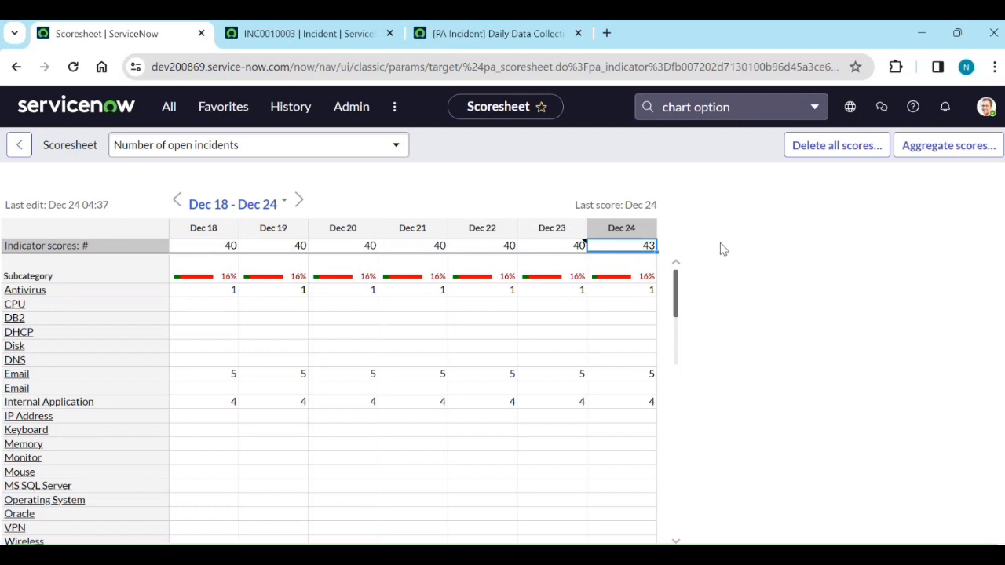
click(223, 375)
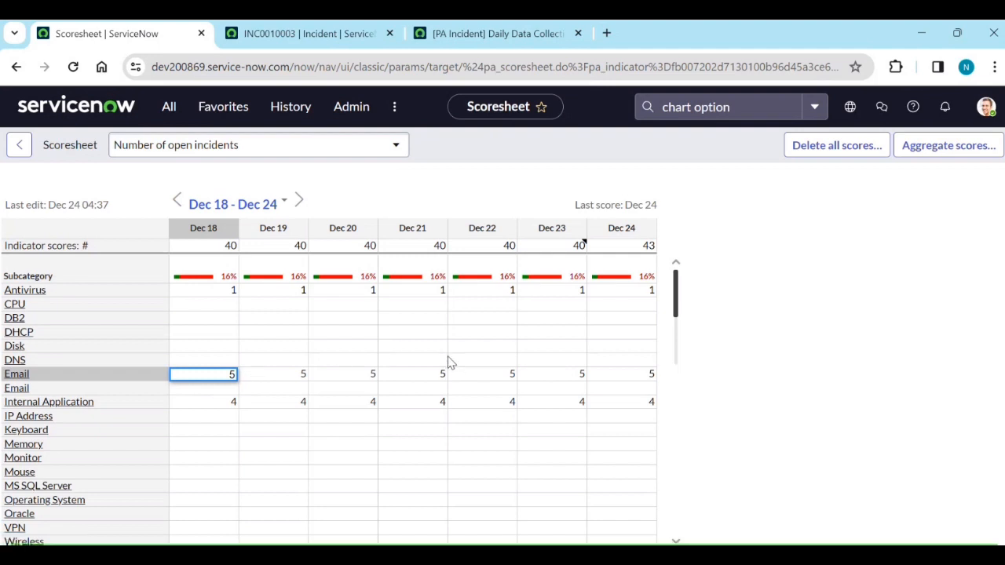
click(20, 145)
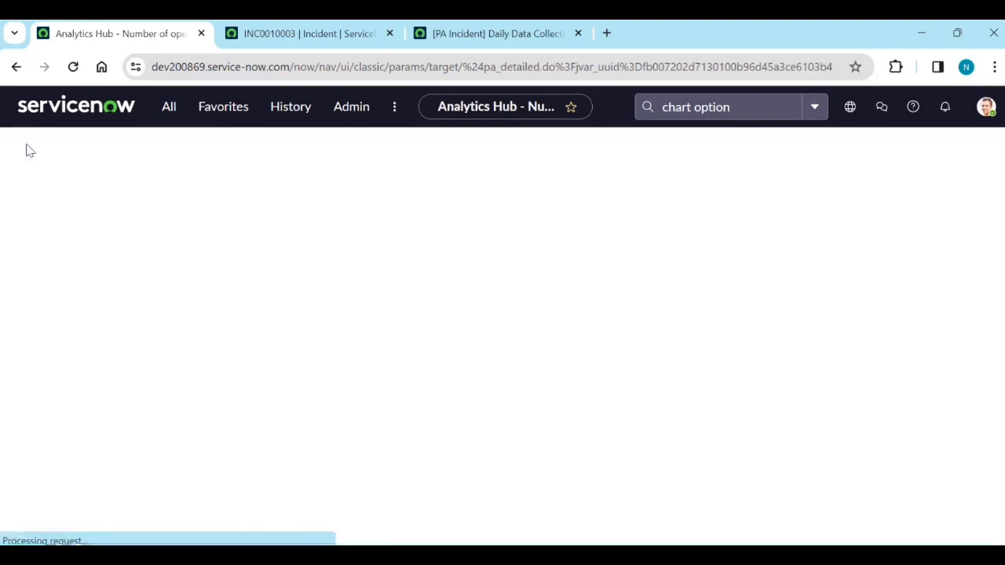